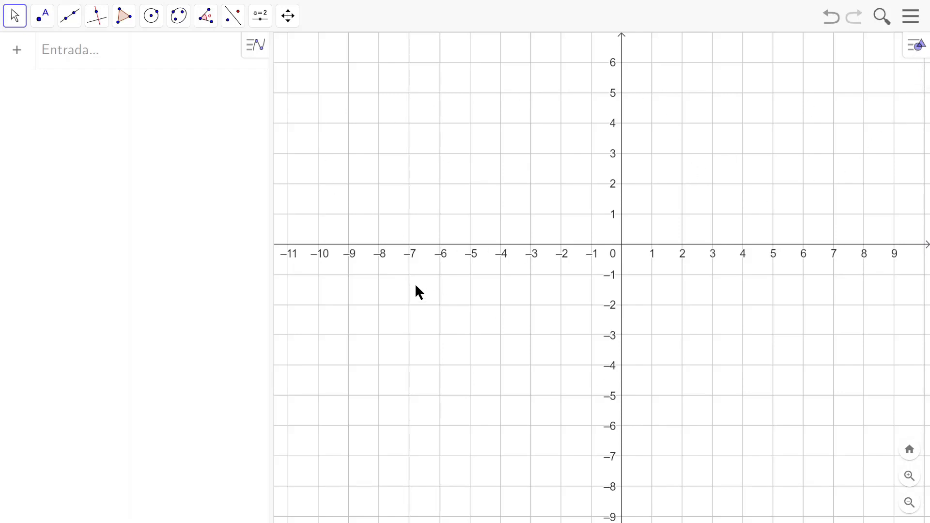
# Step: Hide the coordinate axes in the graphics view, keeping the grid
pyautogui.click(916, 50)
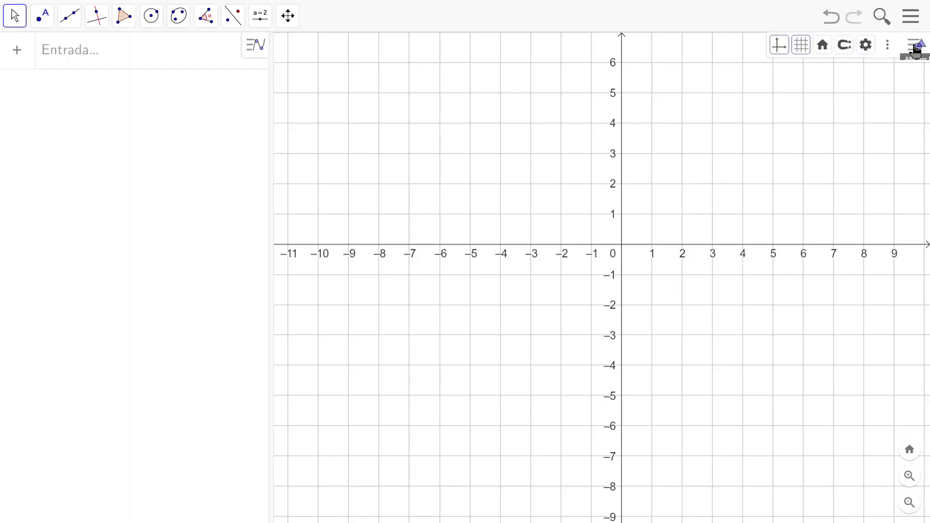
pyautogui.click(779, 47)
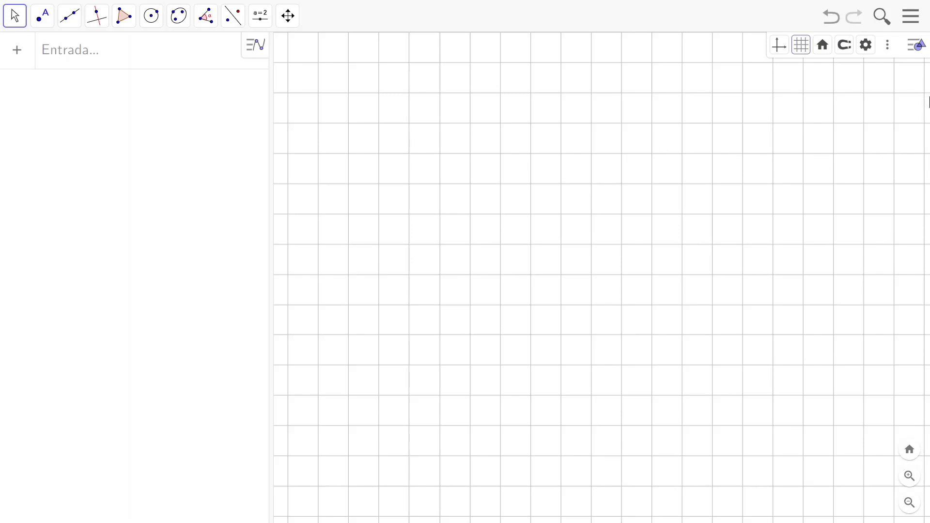
pyautogui.click(916, 50)
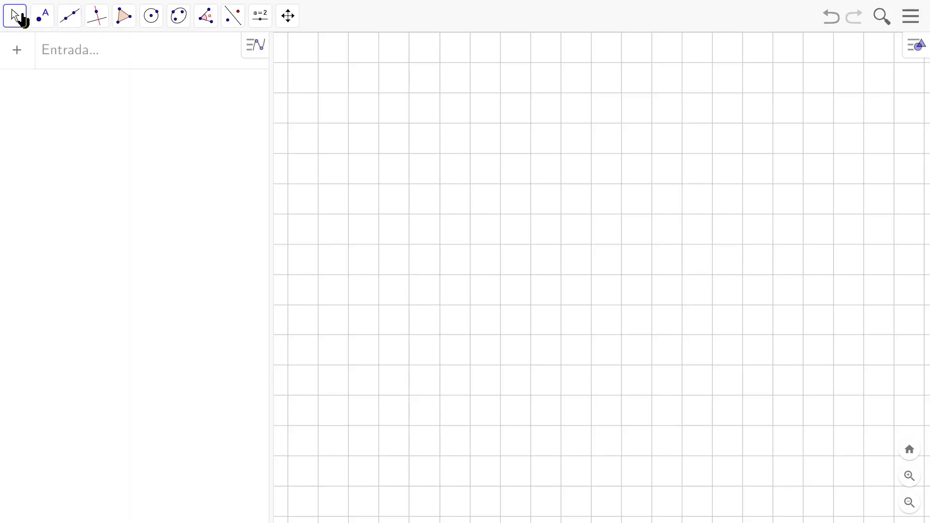
# Step: Draw a horizontal line through two new points, A at (-5, -2) and B at (1, -2)
pyautogui.click(73, 25)
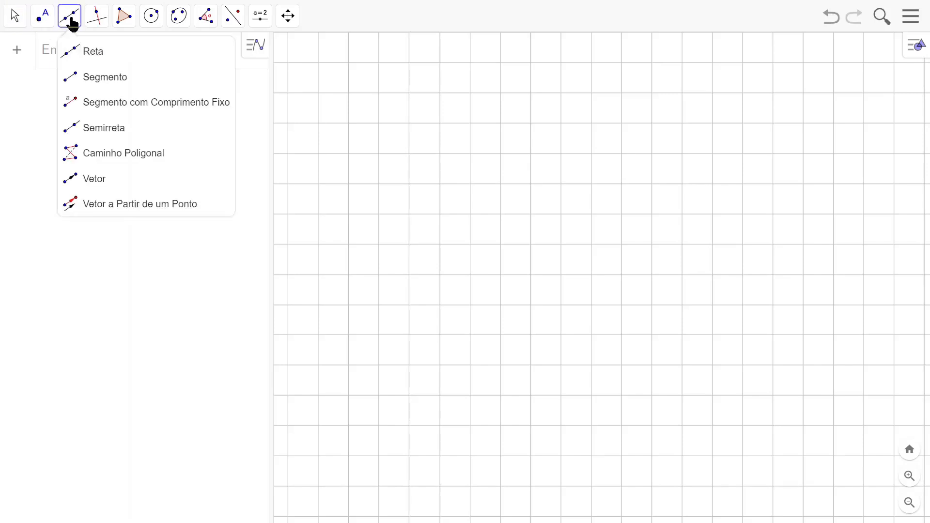
pyautogui.click(89, 58)
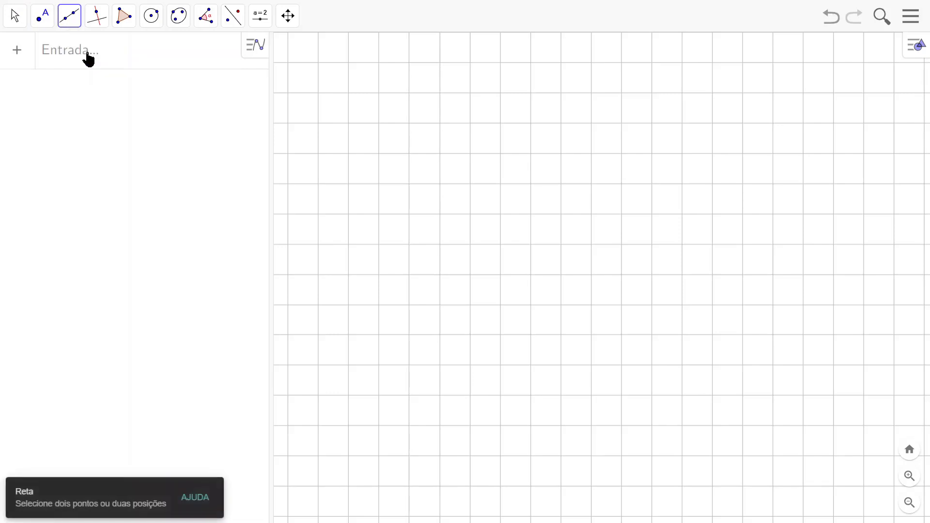
pyautogui.click(470, 305)
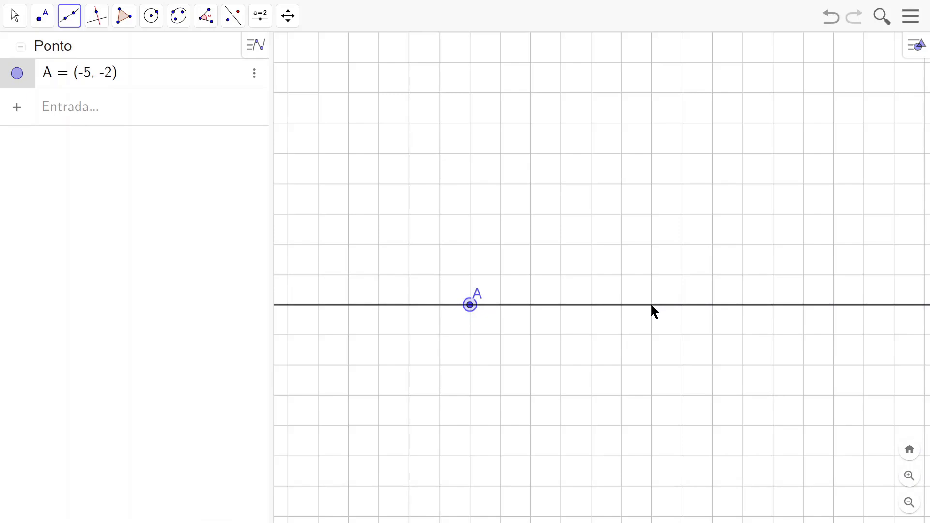
pyautogui.click(651, 305)
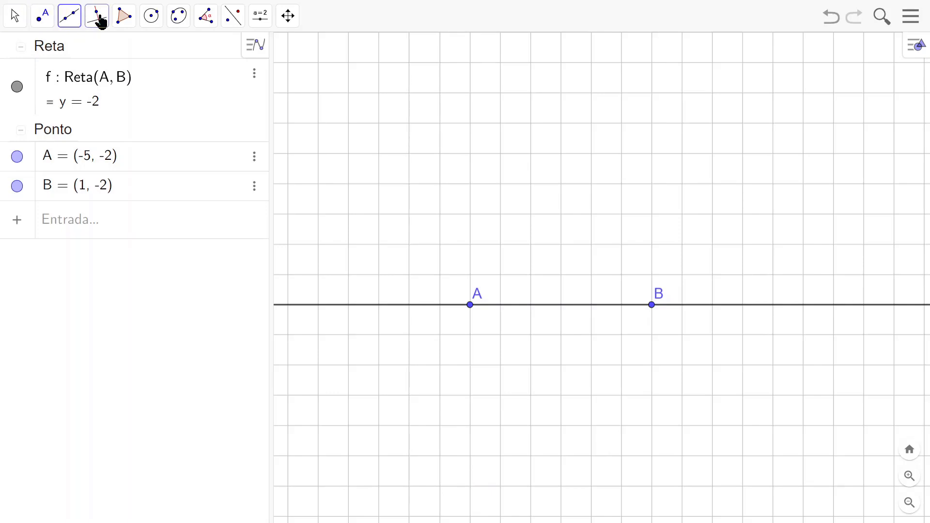
# Step: Construct two lines perpendicular to line AB, one through point A and the other through point B
pyautogui.click(102, 21)
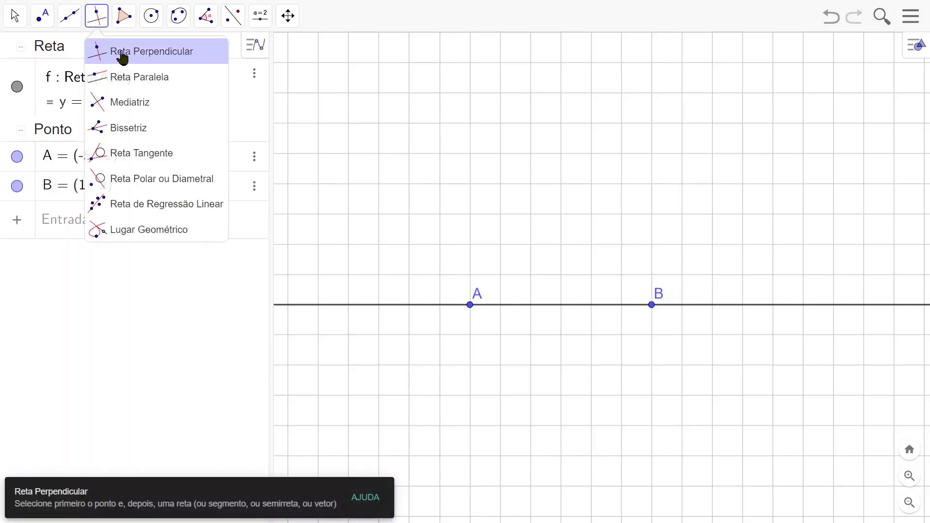
pyautogui.click(150, 53)
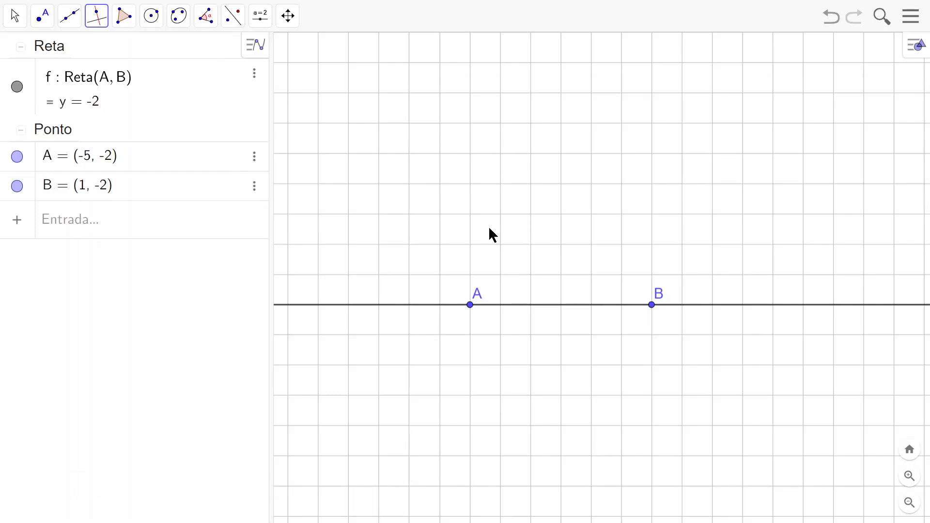
pyautogui.click(471, 306)
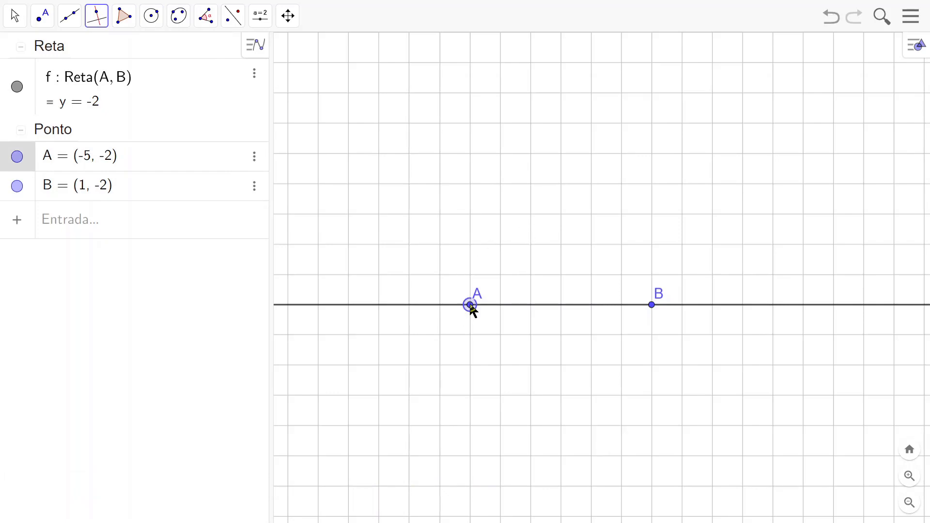
pyautogui.click(542, 306)
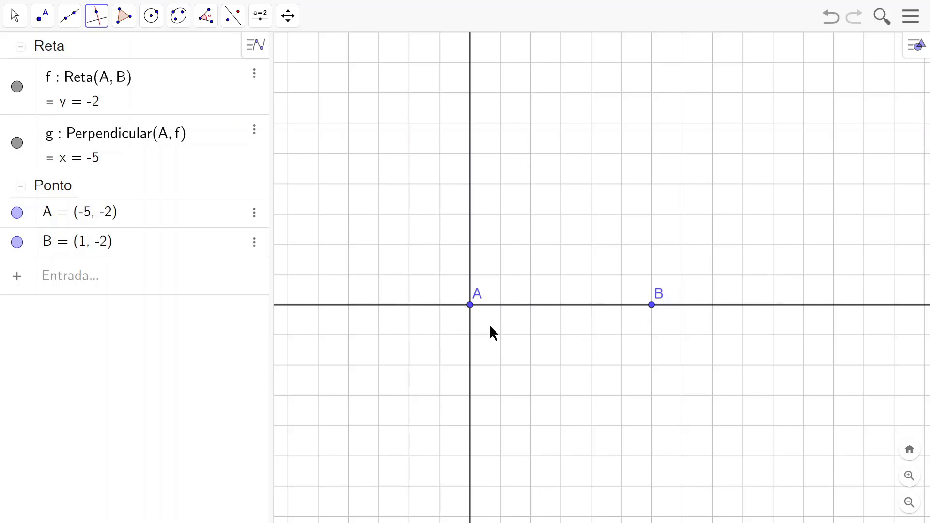
pyautogui.click(737, 310)
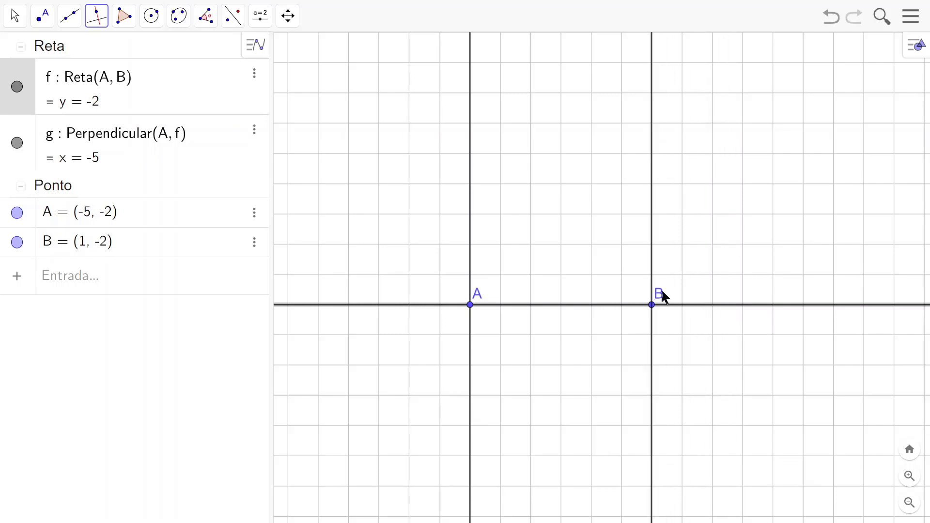
pyautogui.click(651, 305)
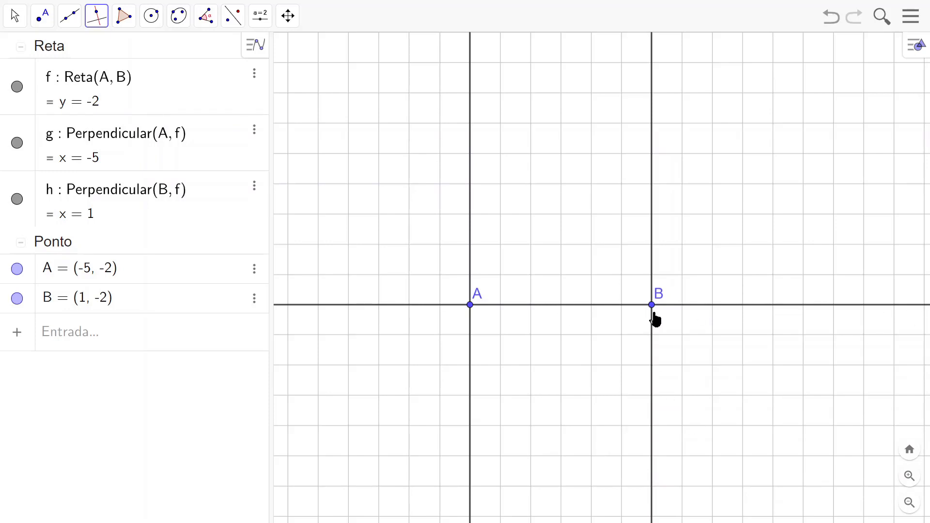
# Step: Test the construction by moving its base points, placing point A at (-6, -2) and leaving B at (1, -2)
pyautogui.click(13, 19)
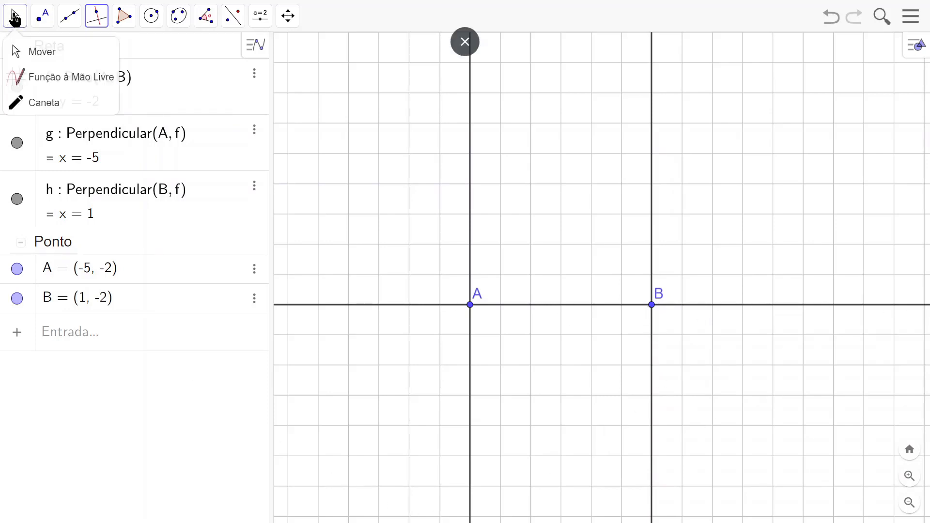
pyautogui.click(36, 51)
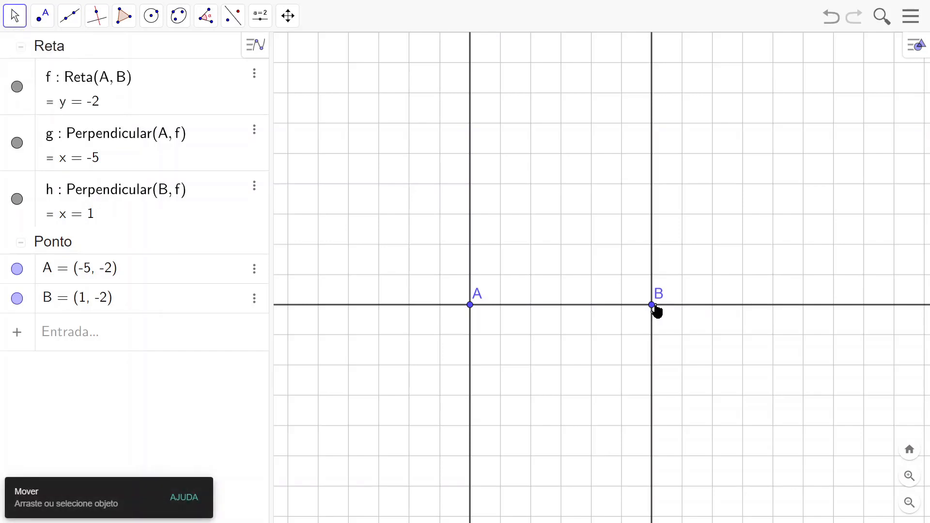
pyautogui.moveTo(652, 305)
pyautogui.mouseDown()
pyautogui.moveTo(641, 330)
pyautogui.moveTo(507, 352)
pyautogui.moveTo(523, 371)
pyautogui.moveTo(701, 359)
pyautogui.moveTo(656, 310)
pyautogui.mouseUp()
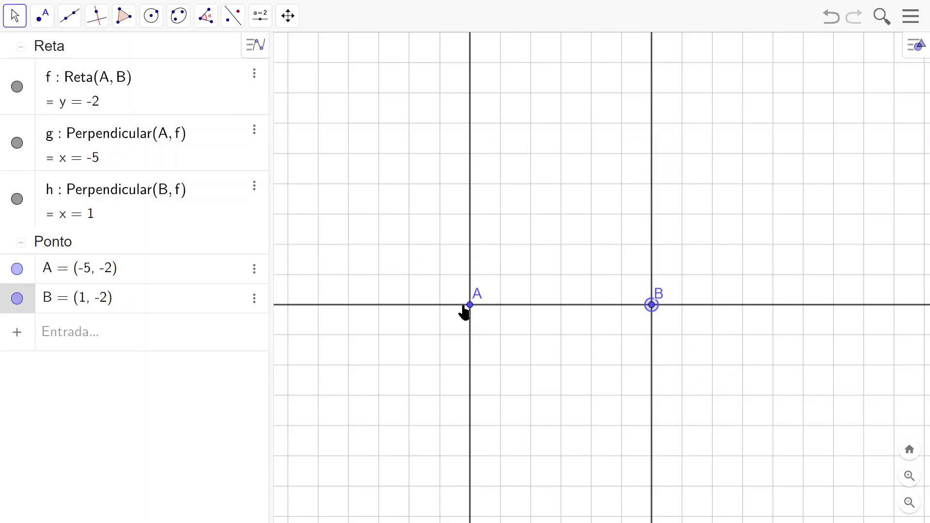
pyautogui.moveTo(470, 306); pyautogui.dragTo(444, 309)
pyautogui.click(478, 336)
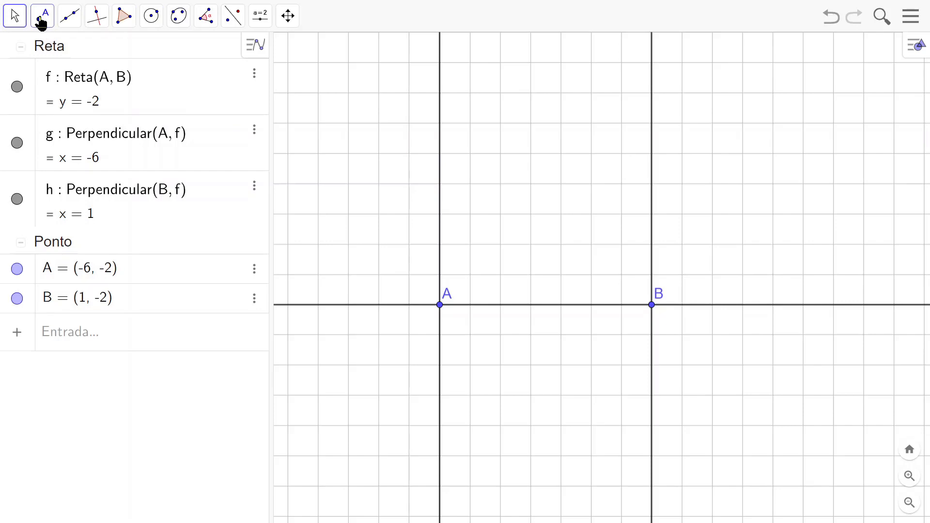
# Step: Place a point on the perpendicular through A at about (-6, 1.7), attached to that line, and rename it D
pyautogui.click(42, 22)
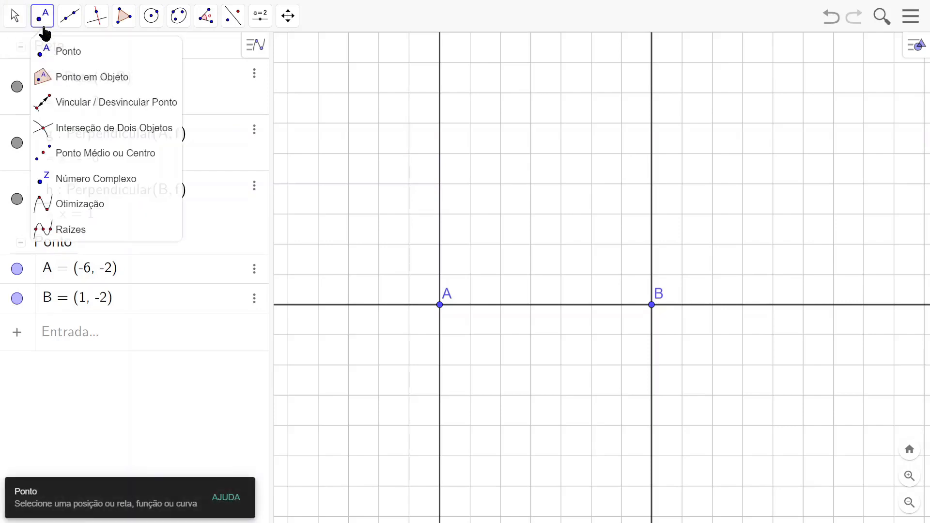
pyautogui.click(15, 22)
pyautogui.click(45, 21)
pyautogui.click(83, 83)
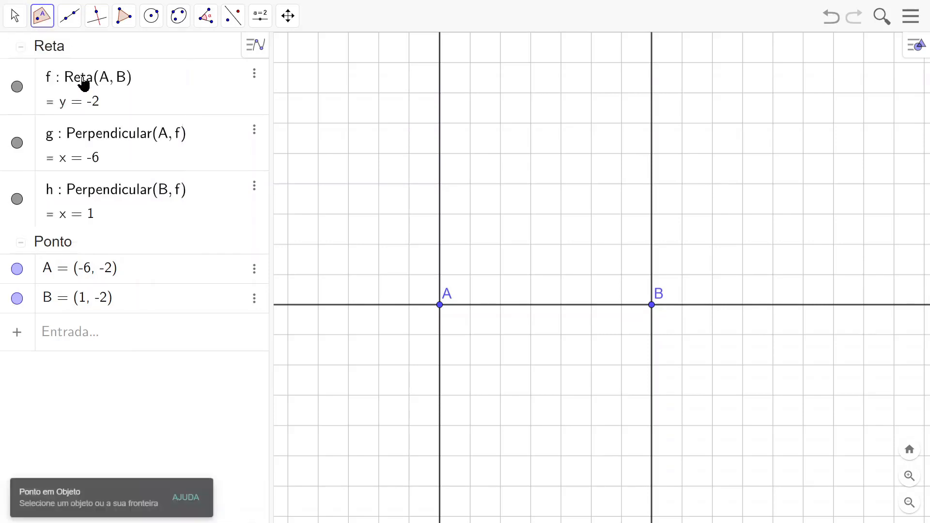
pyautogui.click(439, 192)
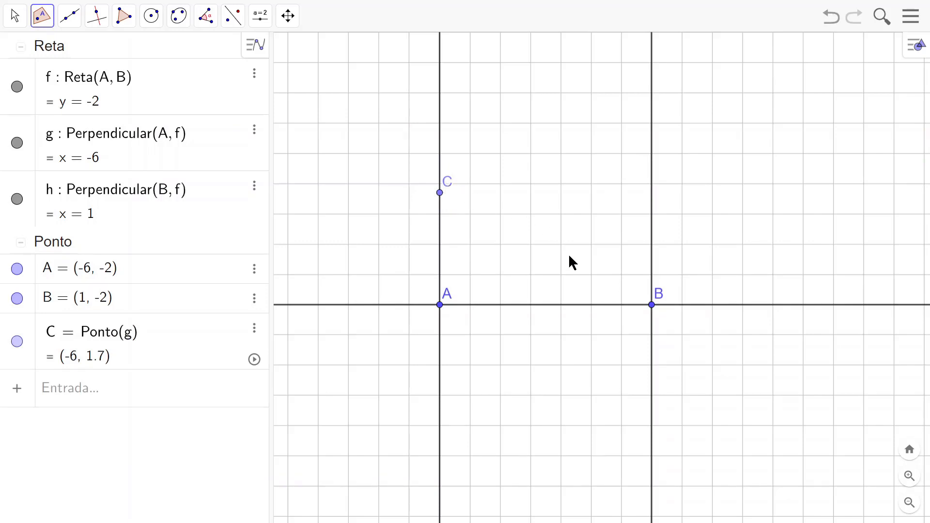
pyautogui.write('D')
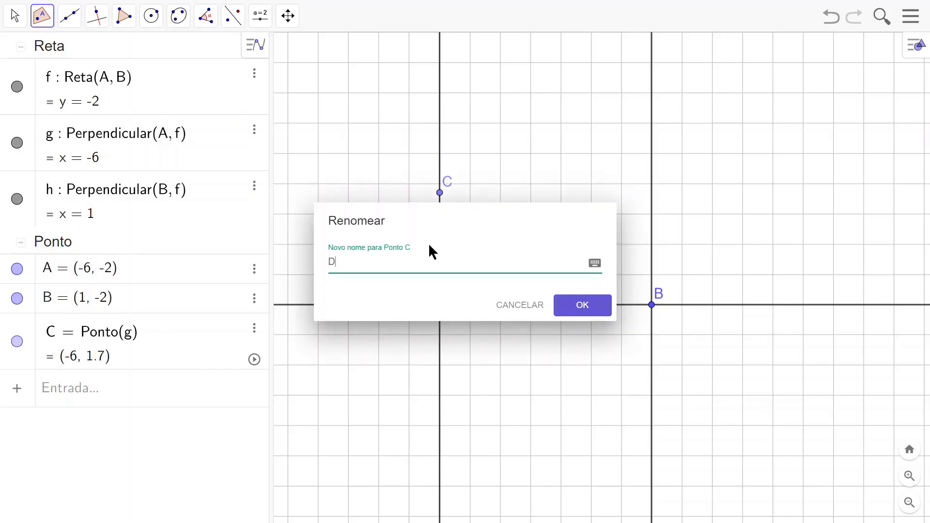
pyautogui.click(584, 306)
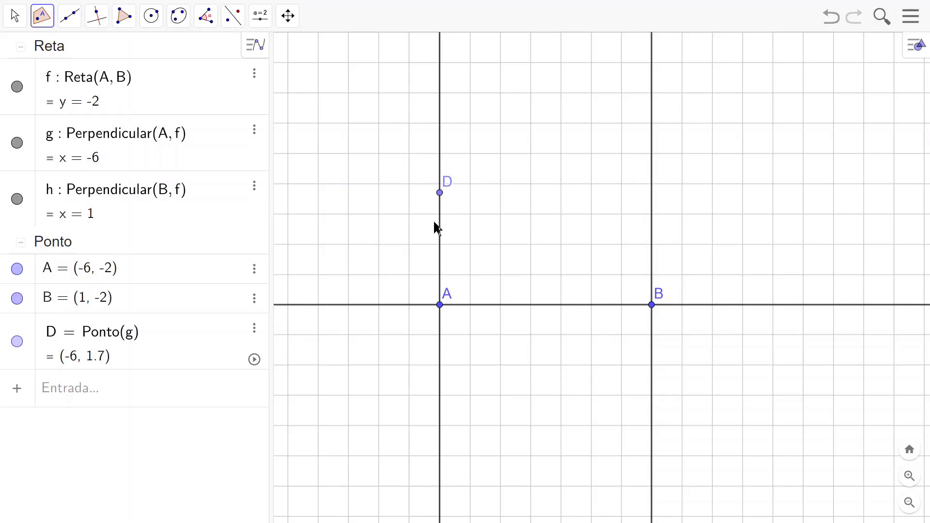
pyautogui.click(15, 17)
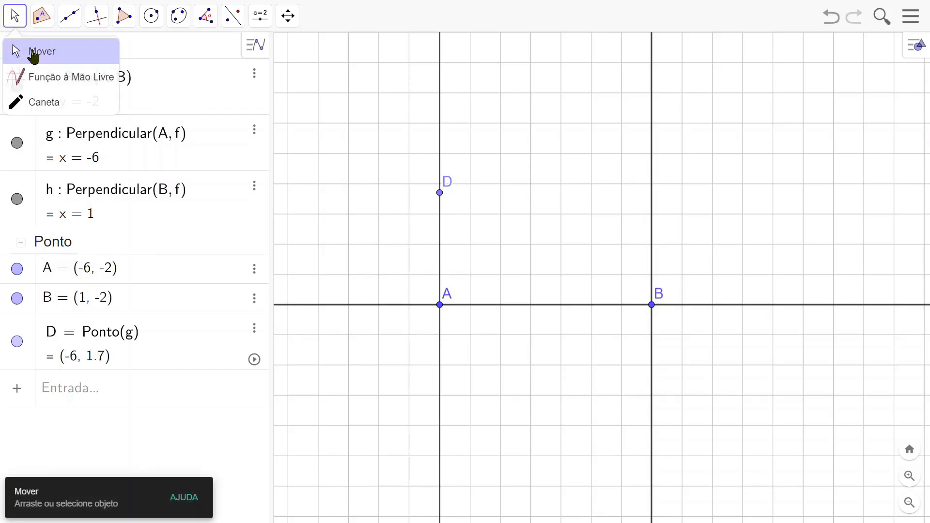
pyautogui.click(34, 51)
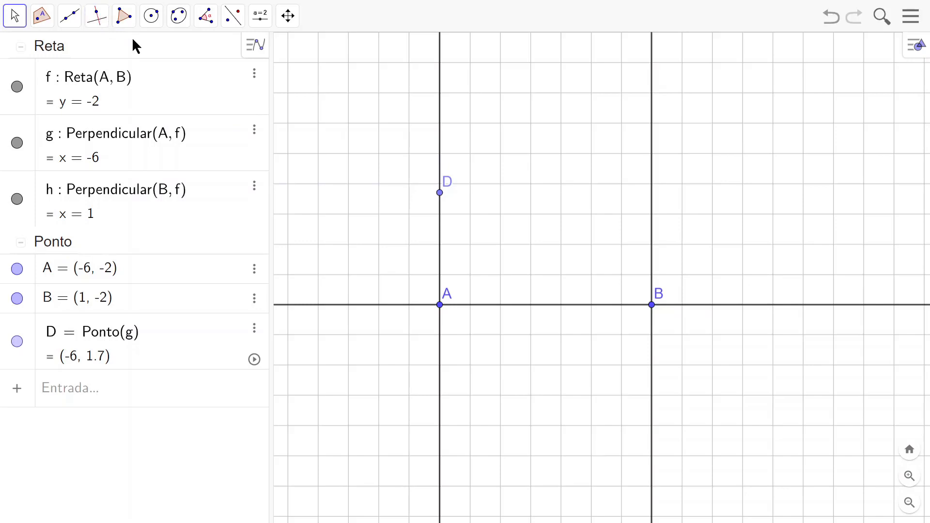
# Step: Create the line through point D perpendicular to line g by entering the command Perpendicular(D, g)
pyautogui.click(58, 393)
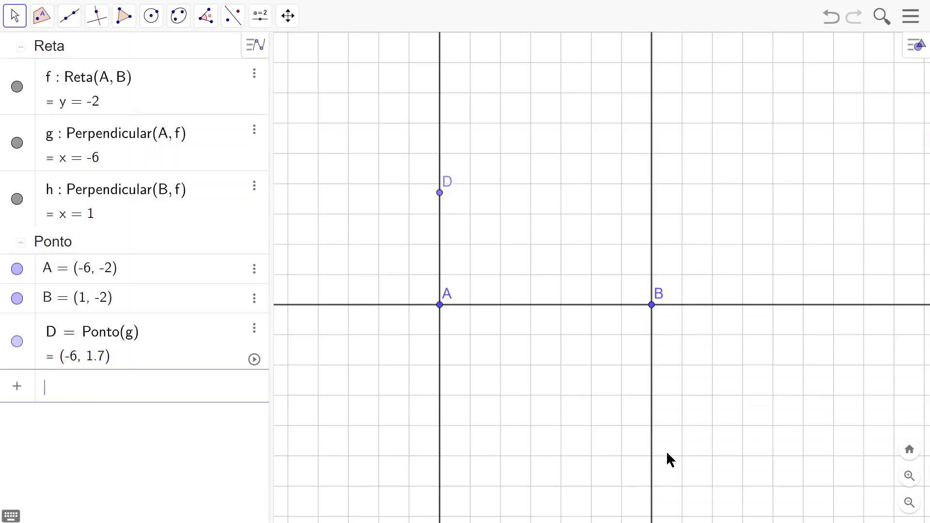
pyautogui.write('Per')
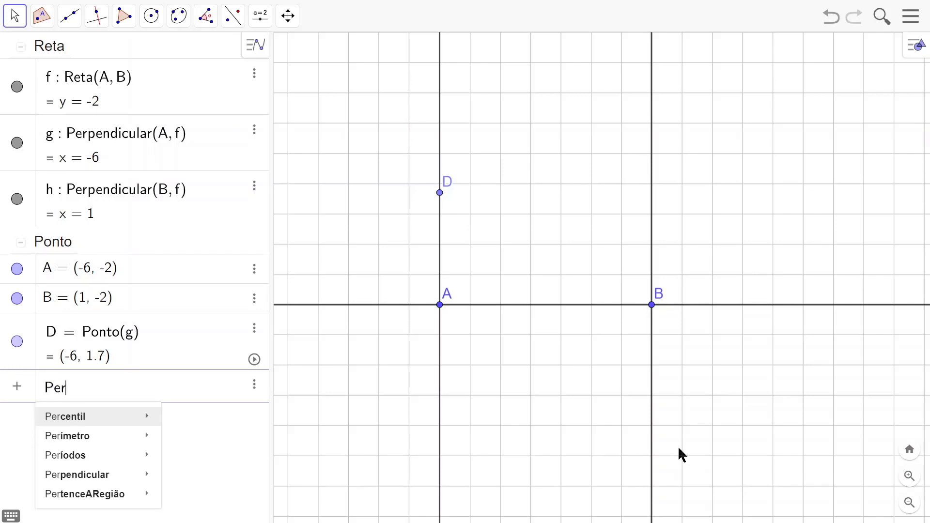
pyautogui.write('p')
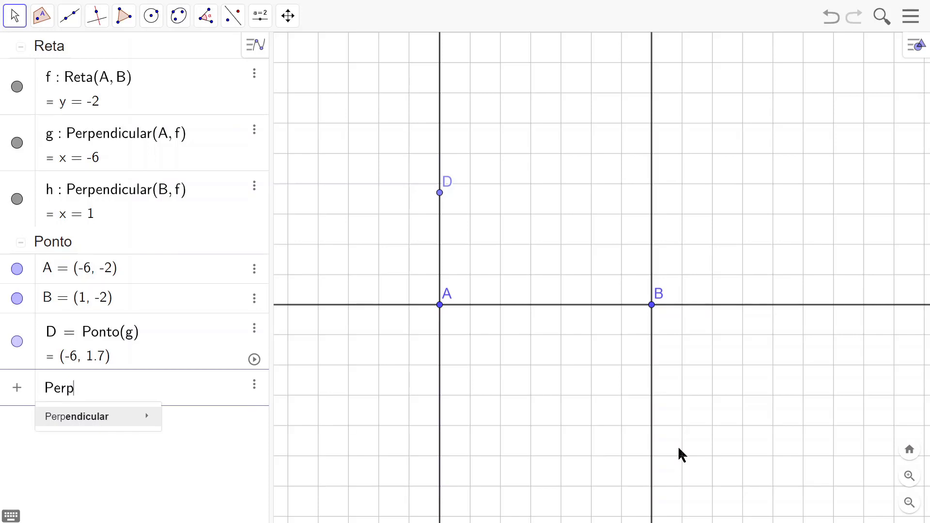
pyautogui.moveTo(75, 416)
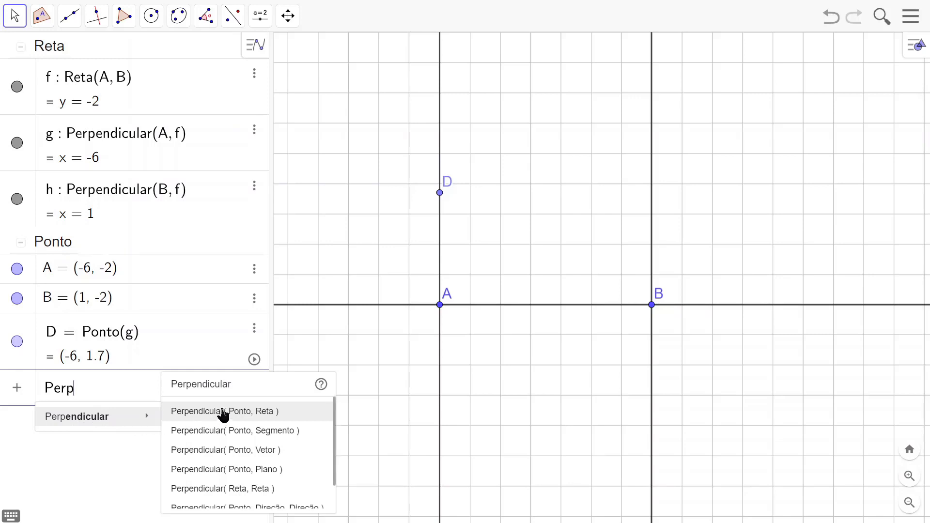
pyautogui.scroll(-1, 231, 500)
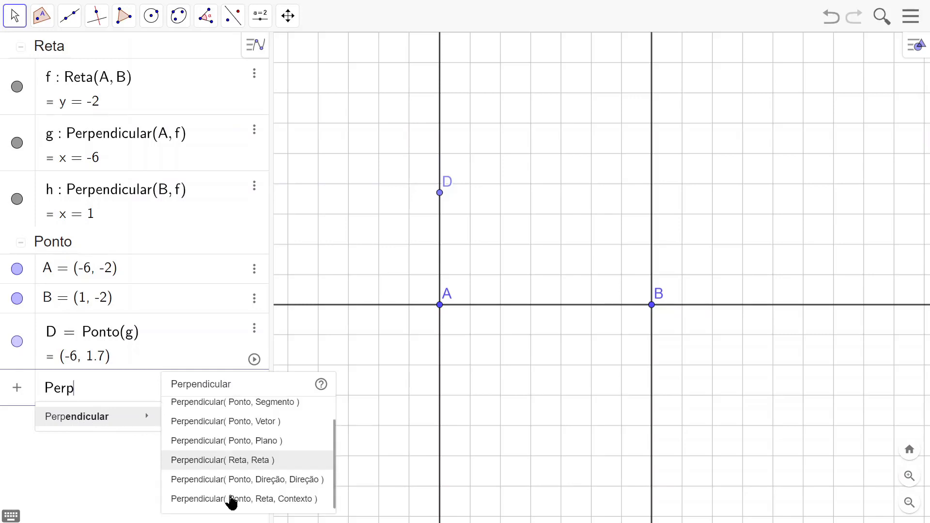
pyautogui.scroll(1, 231, 501)
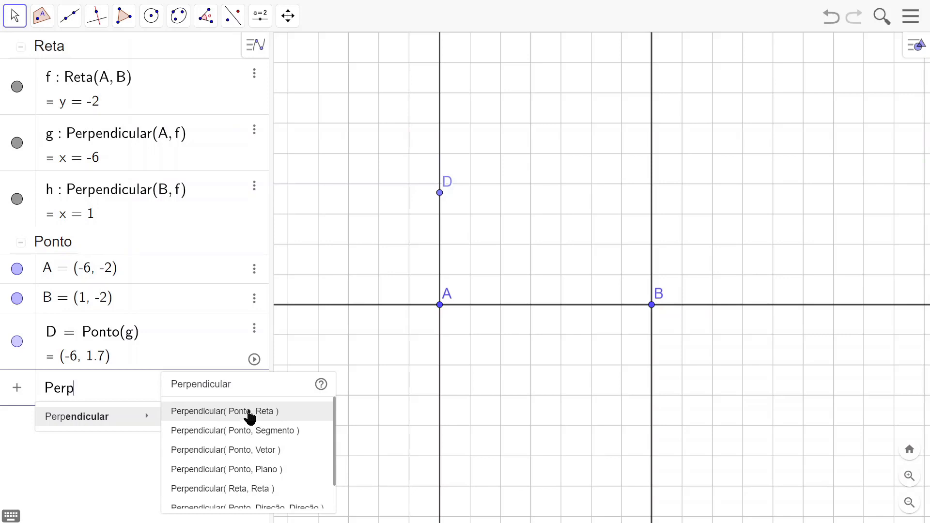
pyautogui.click(249, 417)
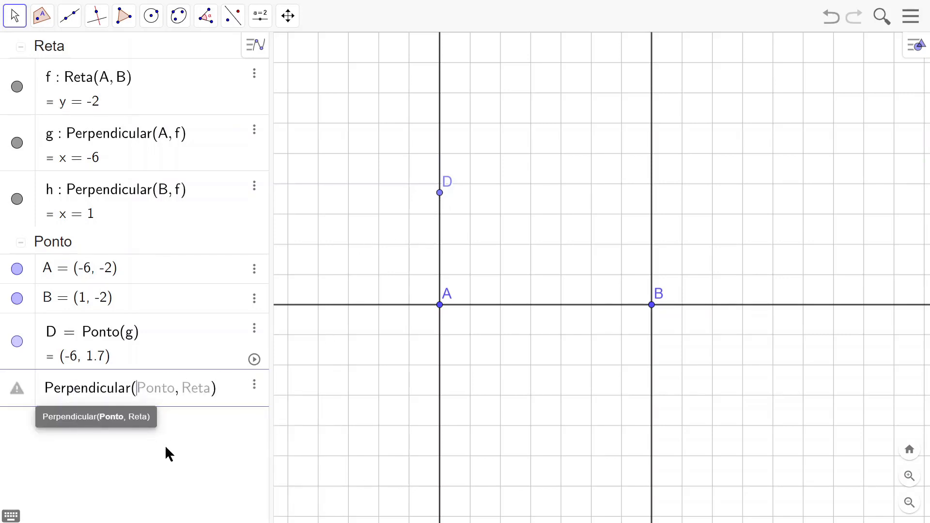
pyautogui.write('D')
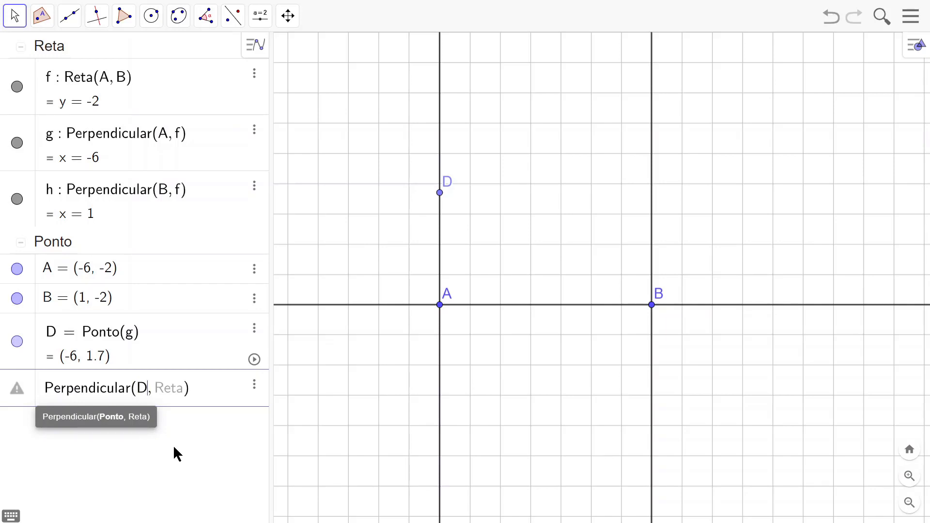
pyautogui.press('Right')
pyautogui.write('g')
pyautogui.press('Return')
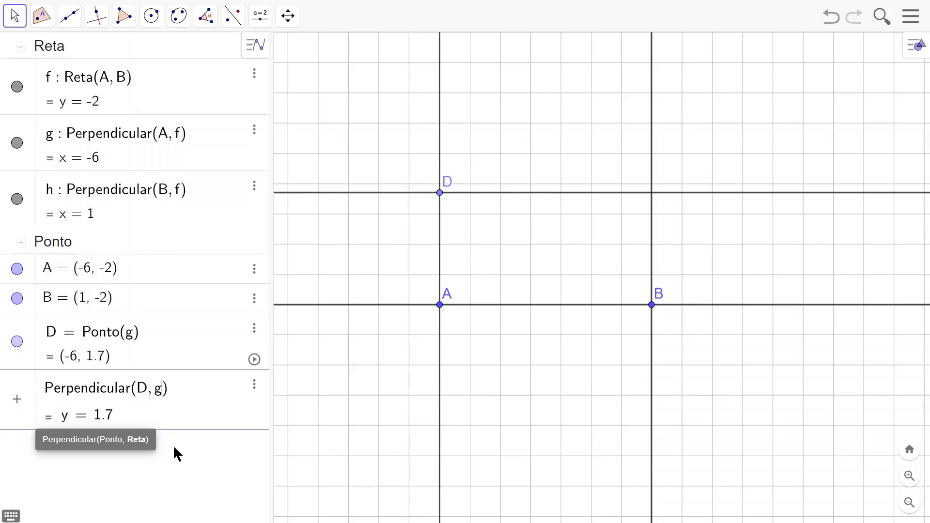
pyautogui.press('Return')
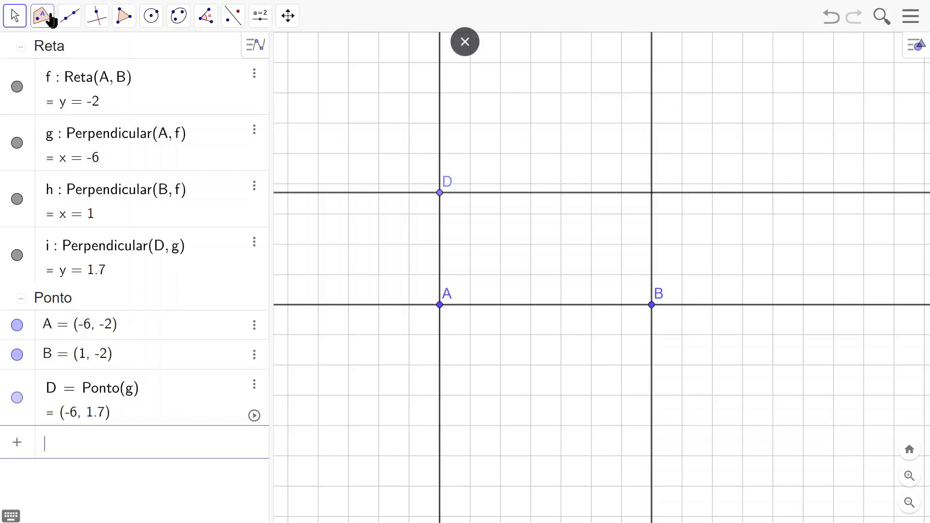
# Step: Mark the intersection of the perpendicular line through D with the perpendicular line through B
pyautogui.click(44, 17)
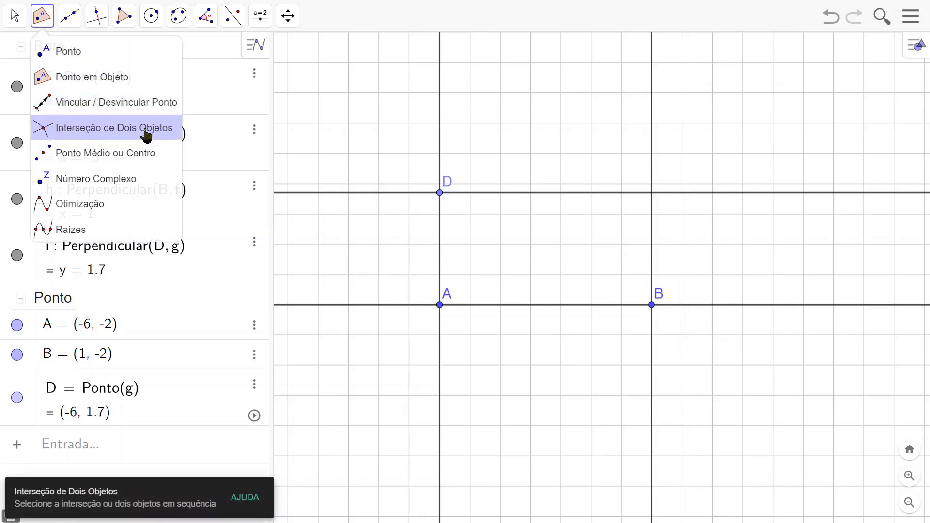
pyautogui.click(125, 133)
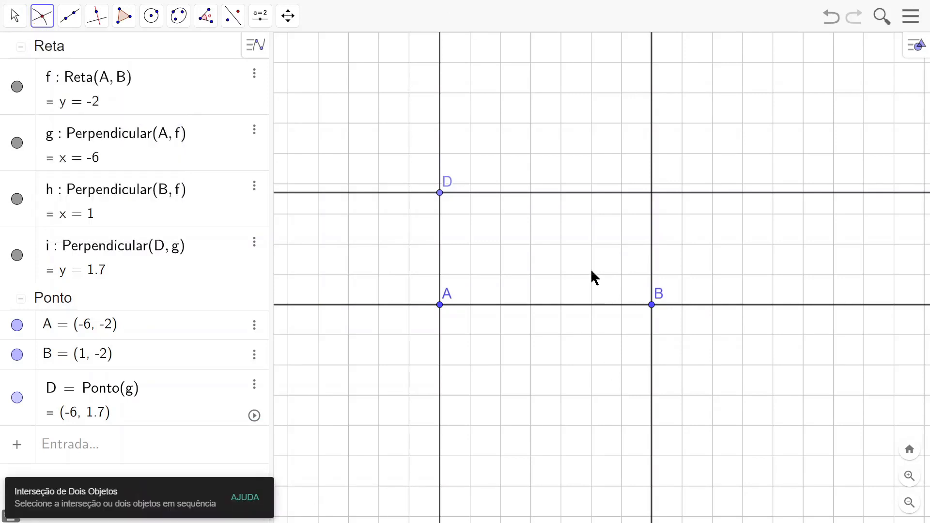
pyautogui.click(580, 193)
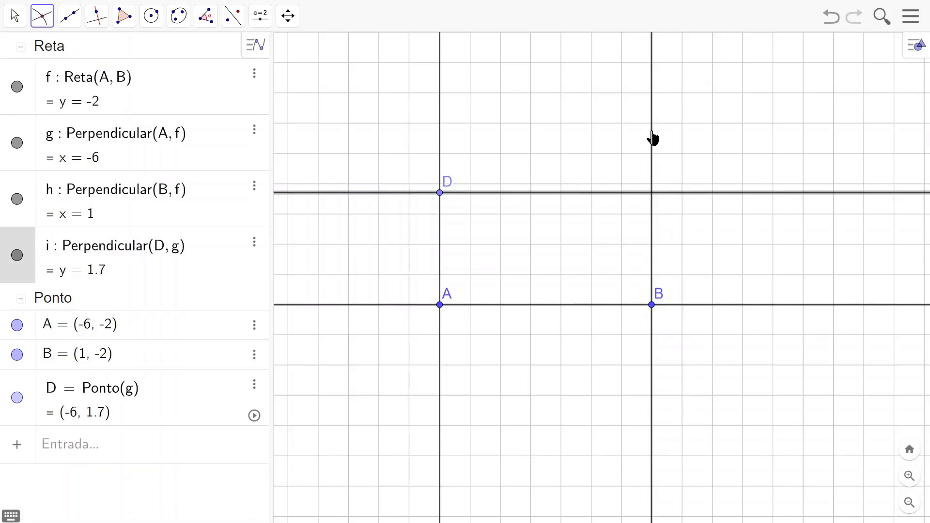
pyautogui.click(652, 139)
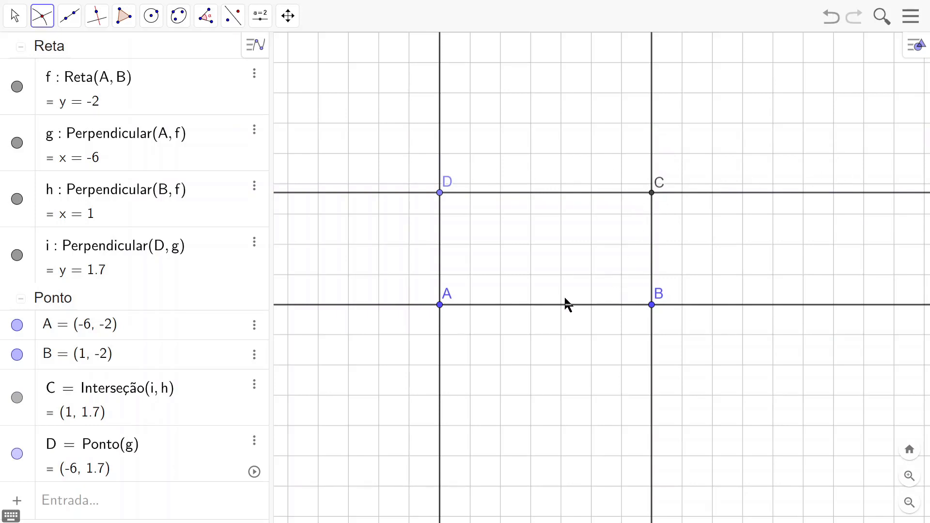
# Step: Test the construction by moving points D and B, leaving B at (0, -2) and D at about (-6, 1.79)
pyautogui.click(16, 20)
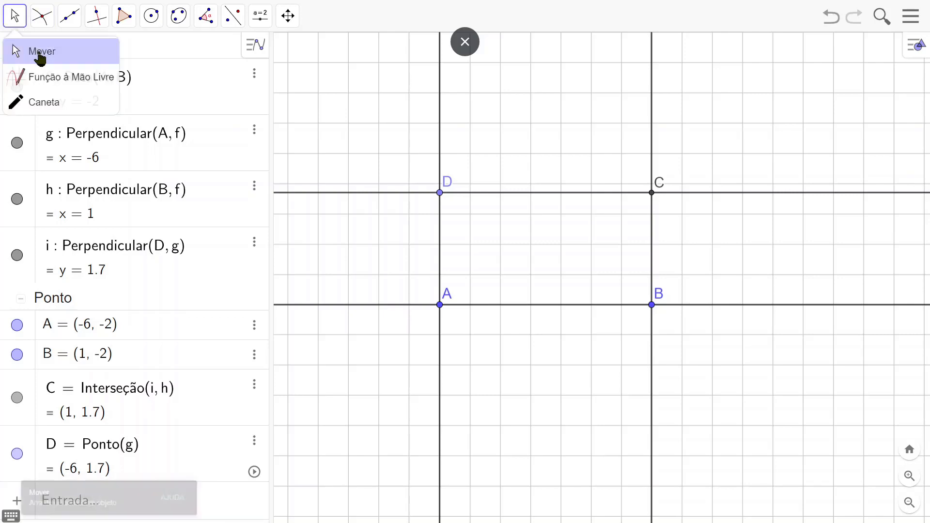
pyautogui.click(15, 53)
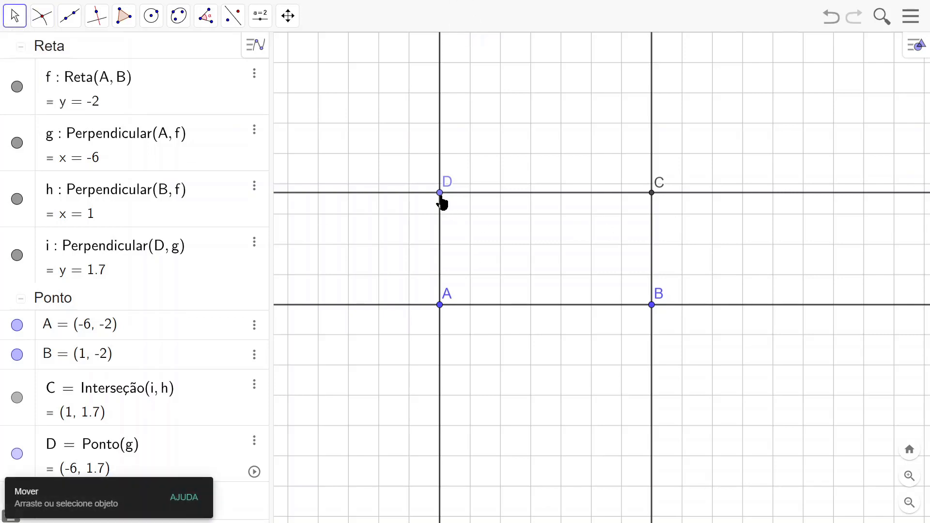
pyautogui.moveTo(442, 198); pyautogui.dragTo(440, 161)
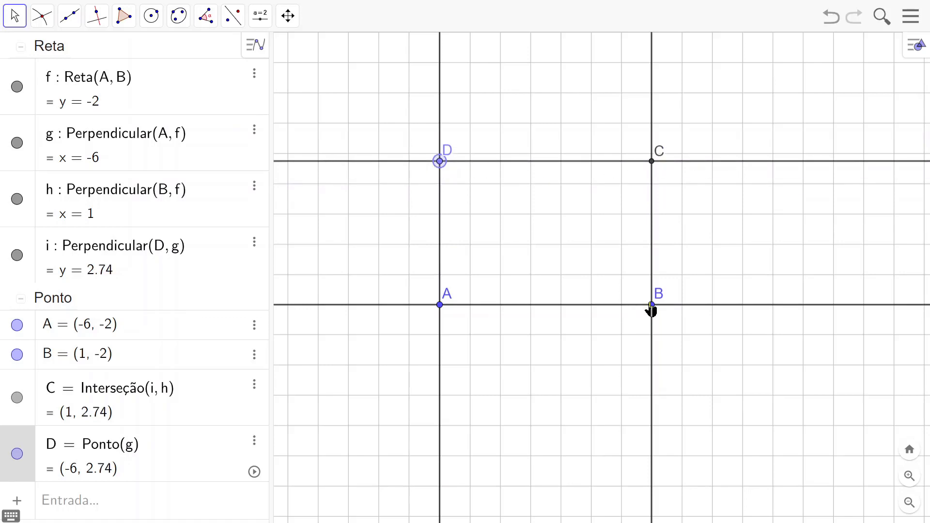
pyautogui.moveTo(652, 308); pyautogui.dragTo(630, 327)
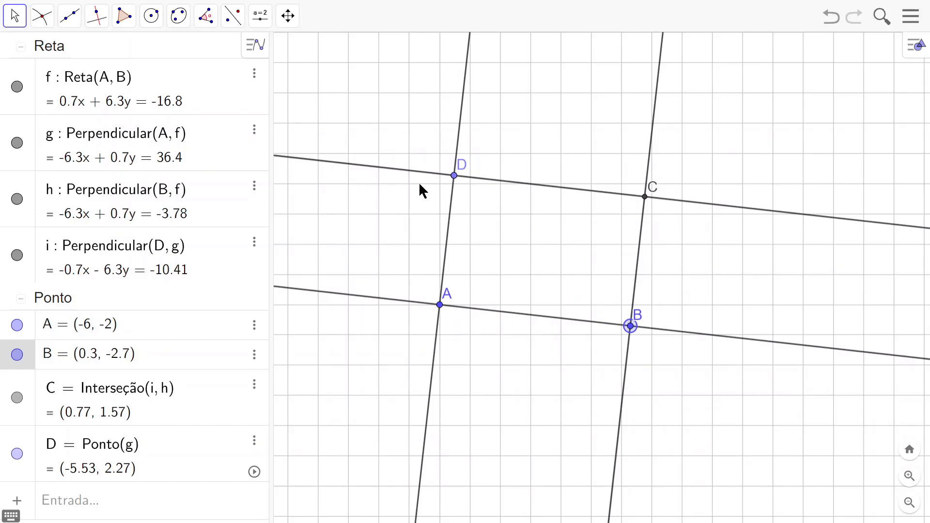
pyautogui.moveTo(454, 175)
pyautogui.mouseDown()
pyautogui.moveTo(459, 167)
pyautogui.moveTo(464, 189)
pyautogui.mouseUp()
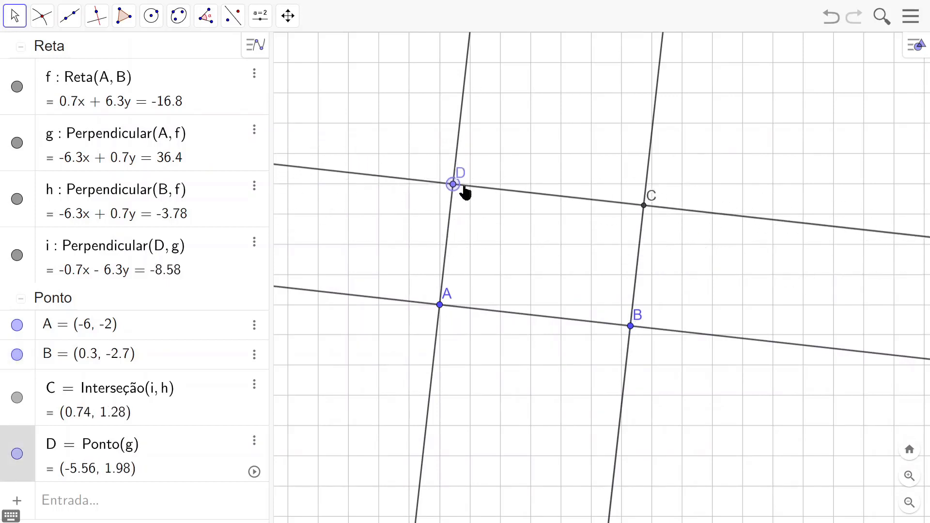
pyautogui.moveTo(630, 326); pyautogui.dragTo(620, 309)
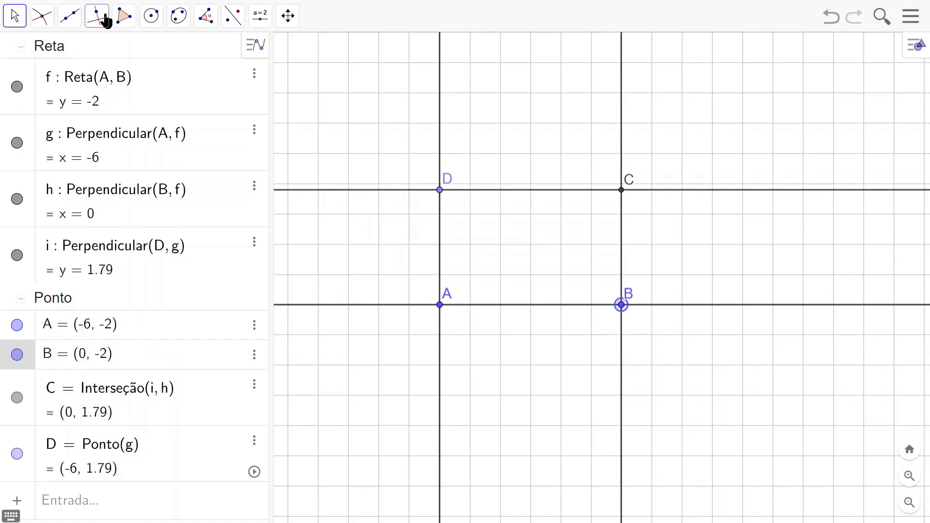
# Step: Draw the closed polygon with vertices A, B, C and D over the line intersections
pyautogui.click(123, 19)
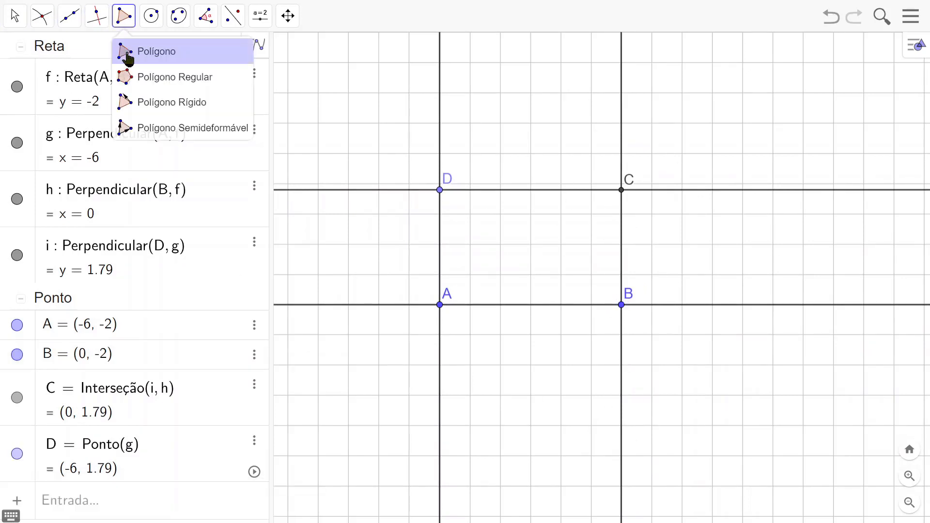
pyautogui.click(154, 57)
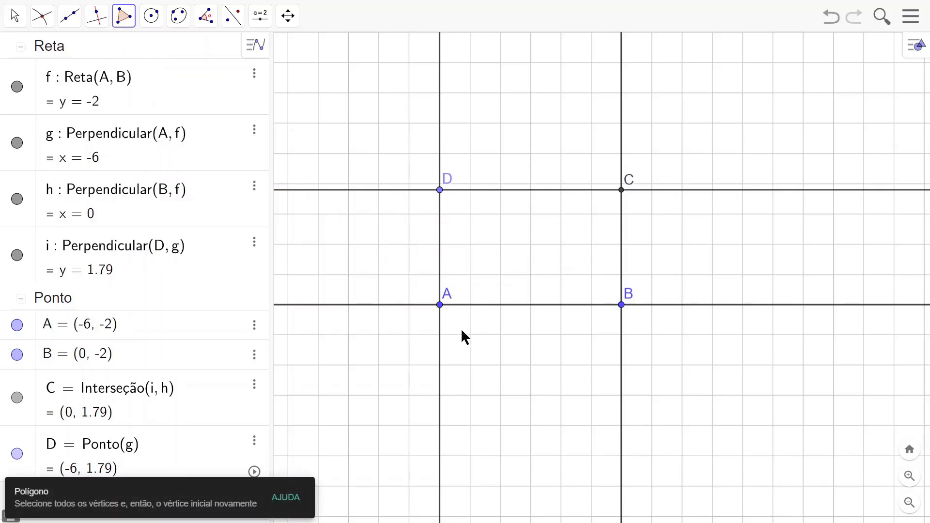
pyautogui.click(439, 306)
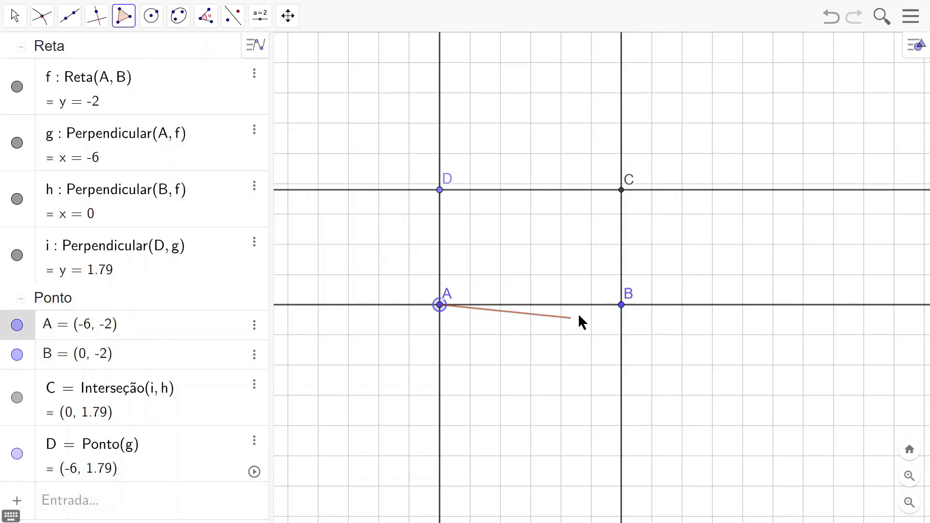
pyautogui.click(621, 305)
pyautogui.click(622, 190)
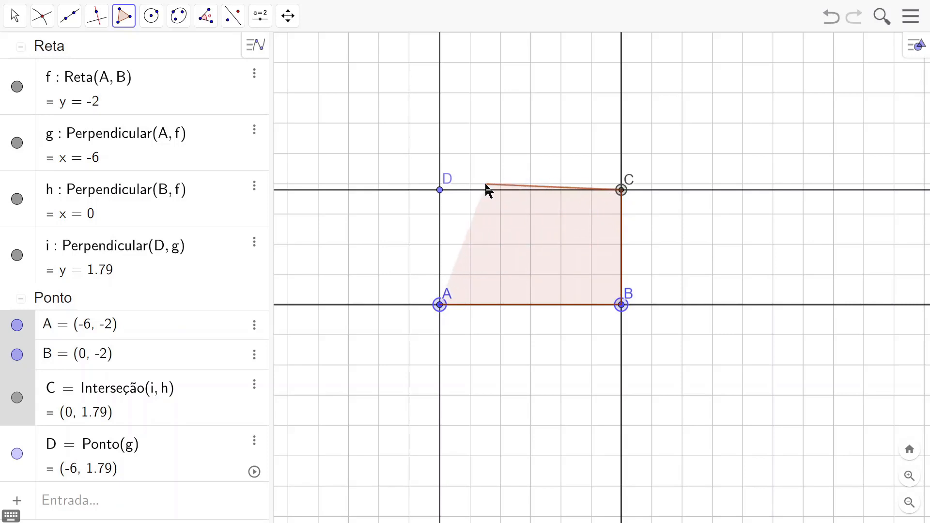
pyautogui.click(440, 190)
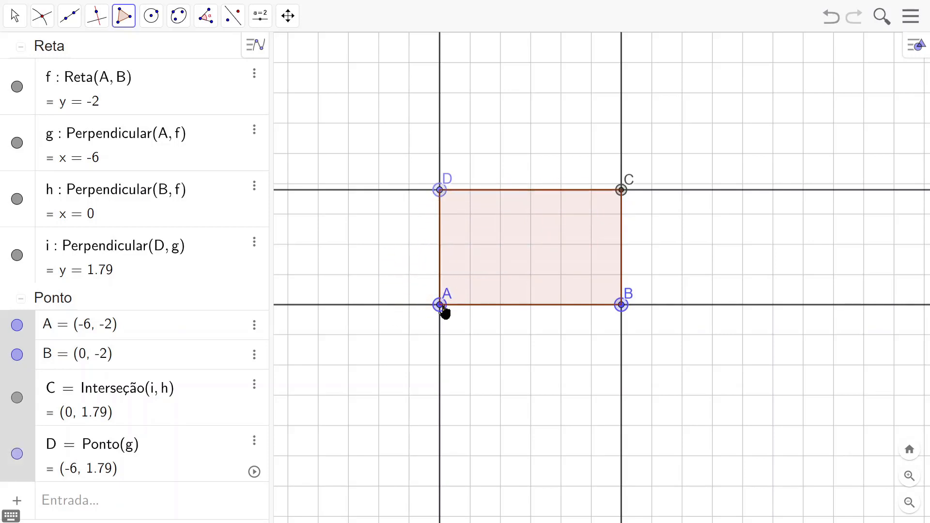
pyautogui.click(440, 306)
# Step: Test the filled rectangle by moving vertex B and returning it to (0, -2)
pyautogui.click(14, 16)
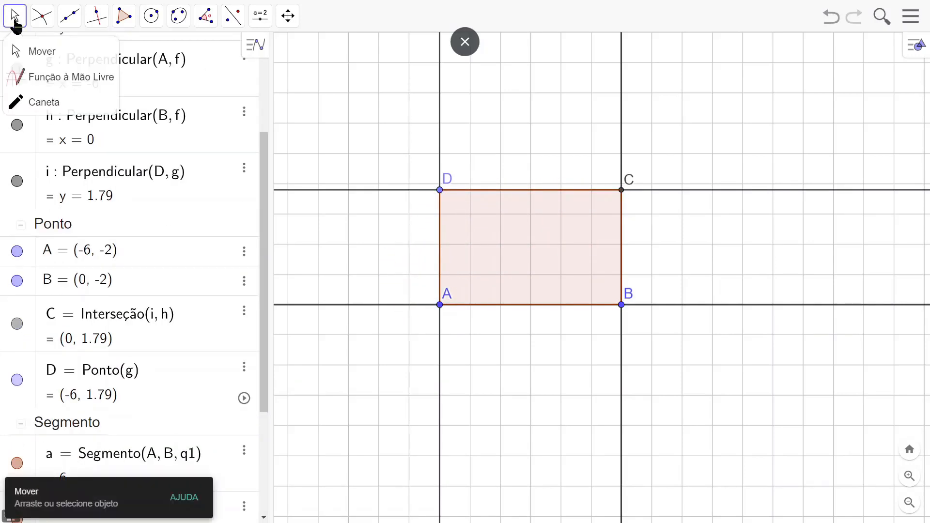
pyautogui.click(22, 52)
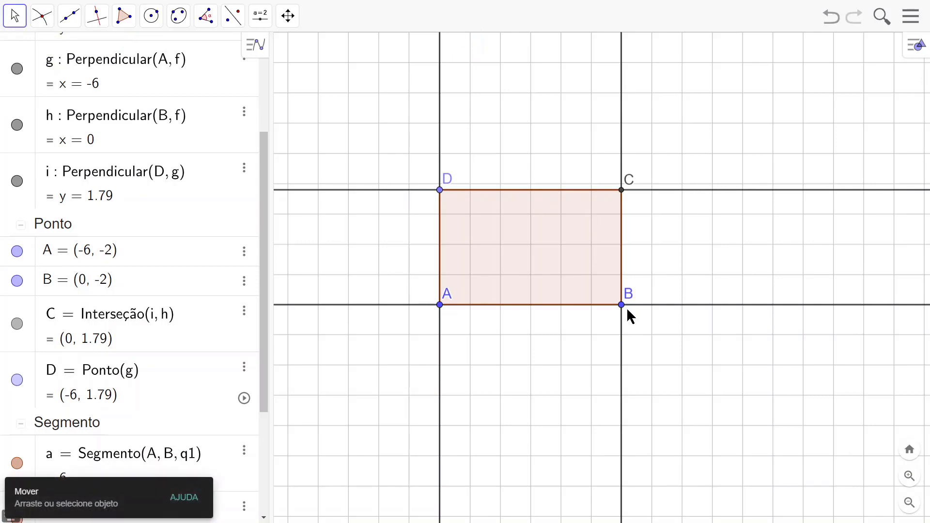
pyautogui.moveTo(620, 314)
pyautogui.mouseDown()
pyautogui.moveTo(467, 318)
pyautogui.moveTo(703, 326)
pyautogui.moveTo(582, 281)
pyautogui.moveTo(561, 345)
pyautogui.moveTo(606, 382)
pyautogui.moveTo(606, 321)
pyautogui.moveTo(583, 315)
pyautogui.moveTo(629, 312)
pyautogui.moveTo(620, 312)
pyautogui.mouseUp()
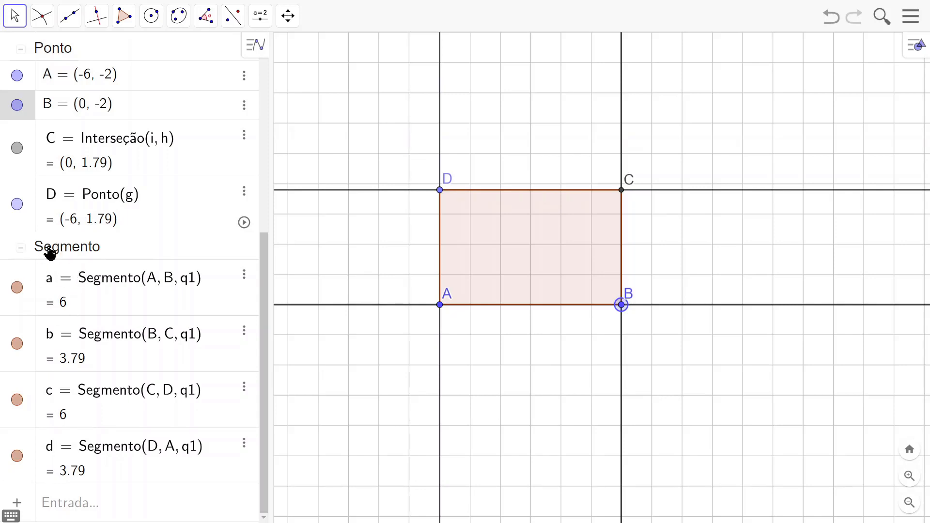
# Step: Collapse the segment and point groups in the object list and hide all four construction lines
pyautogui.click(21, 250)
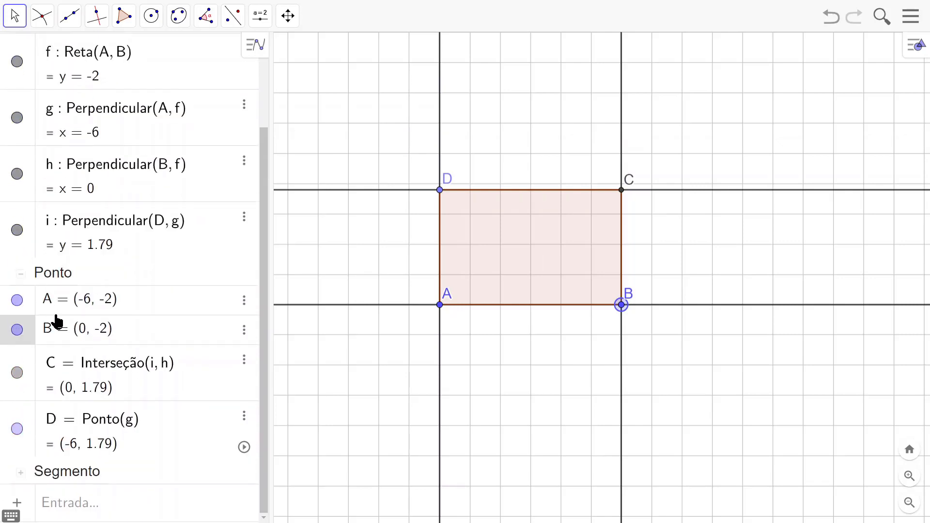
pyautogui.click(21, 277)
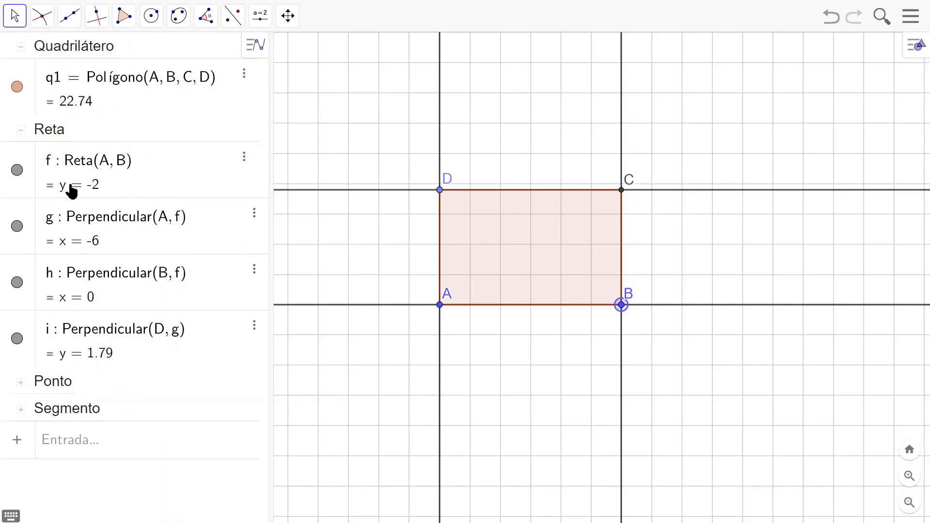
pyautogui.click(57, 135)
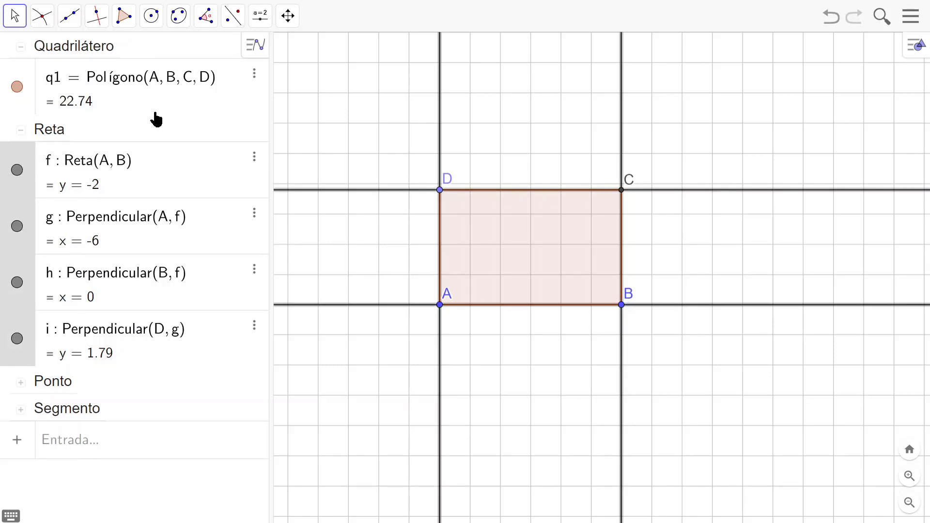
pyautogui.rightClick(84, 163)
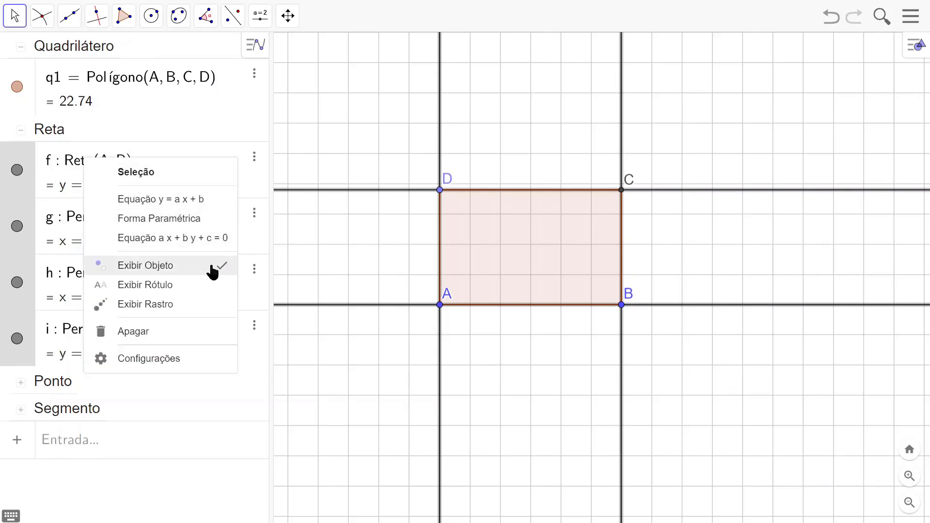
pyautogui.click(223, 267)
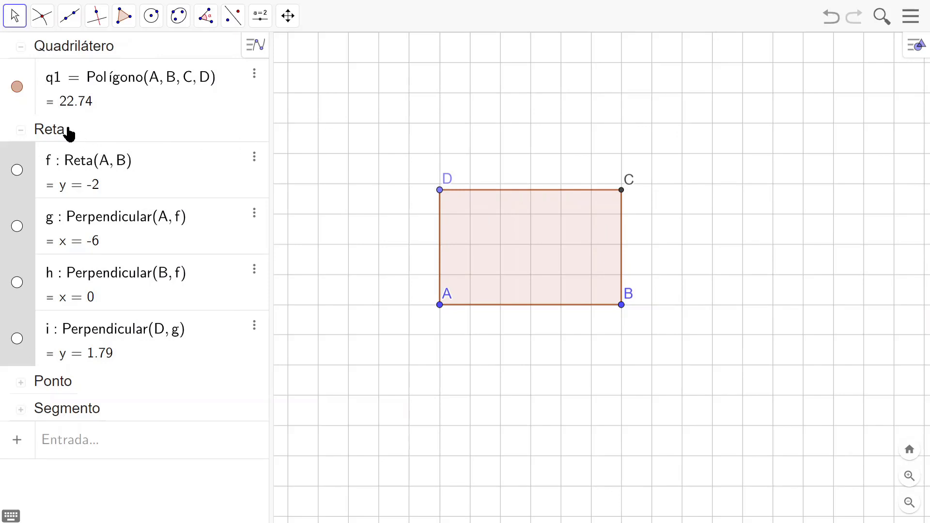
pyautogui.click(401, 118)
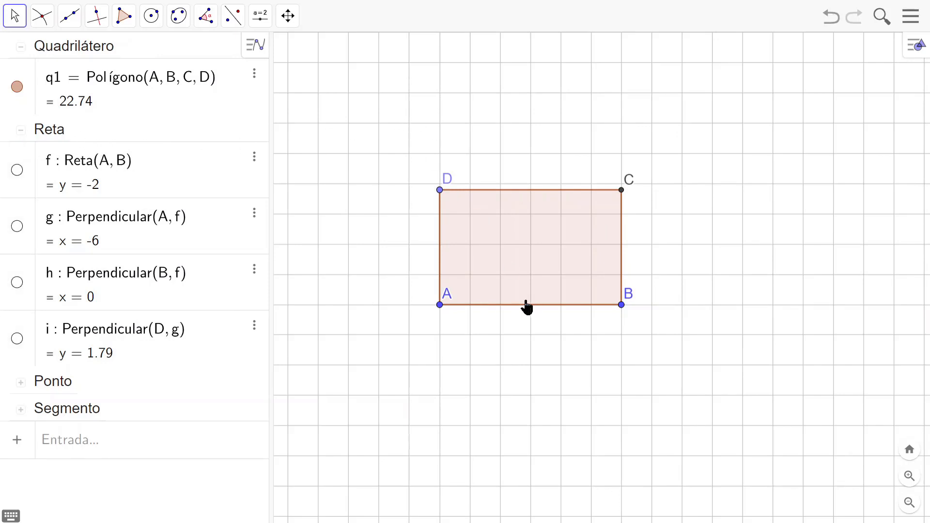
# Step: Resize the rectangle with B at (1, -2) and D at (-6, 1), and shift the labels of A and D outside it
pyautogui.moveTo(623, 309); pyautogui.dragTo(652, 312)
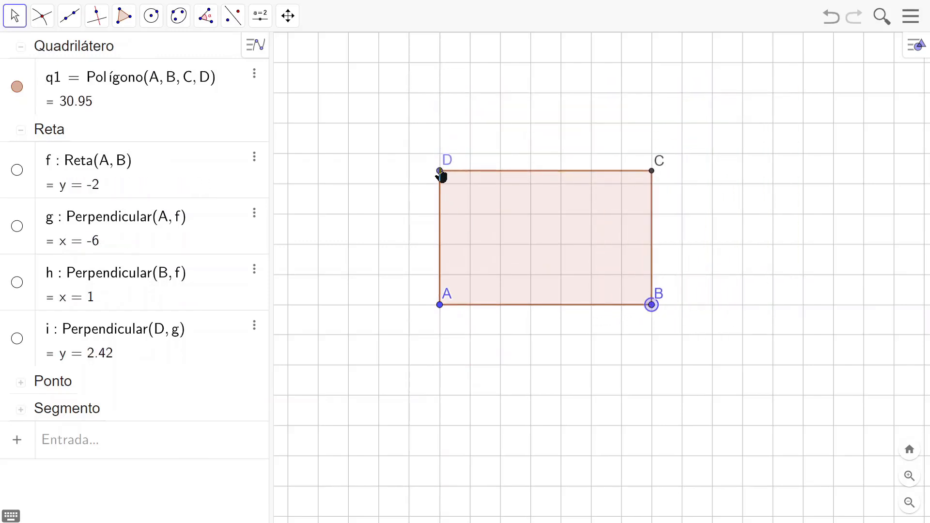
pyautogui.moveTo(441, 173); pyautogui.dragTo(435, 202)
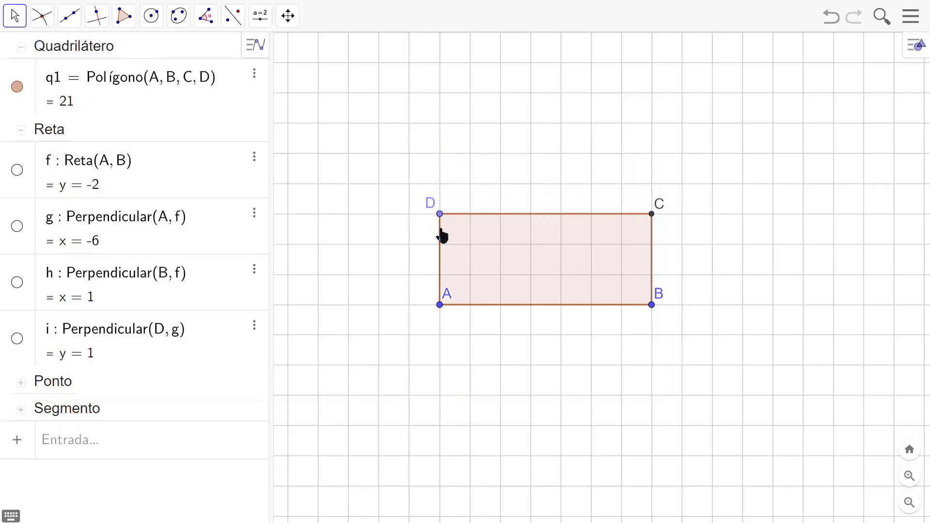
pyautogui.moveTo(451, 303); pyautogui.dragTo(434, 324)
pyautogui.moveTo(441, 218)
pyautogui.mouseDown()
pyautogui.moveTo(442, 292)
pyautogui.moveTo(443, 138)
pyautogui.moveTo(443, 221)
pyautogui.mouseUp()
pyautogui.moveTo(651, 305)
pyautogui.mouseDown()
pyautogui.moveTo(532, 305)
pyautogui.moveTo(720, 306)
pyautogui.moveTo(593, 306)
pyautogui.moveTo(653, 308)
pyautogui.mouseUp()
# Step: Delete the entire rectangle construction and display the coordinate axes
pyautogui.moveTo(368, 131)
pyautogui.mouseDown()
pyautogui.moveTo(420, 271)
pyautogui.moveTo(533, 346)
pyautogui.moveTo(723, 372)
pyautogui.mouseUp()
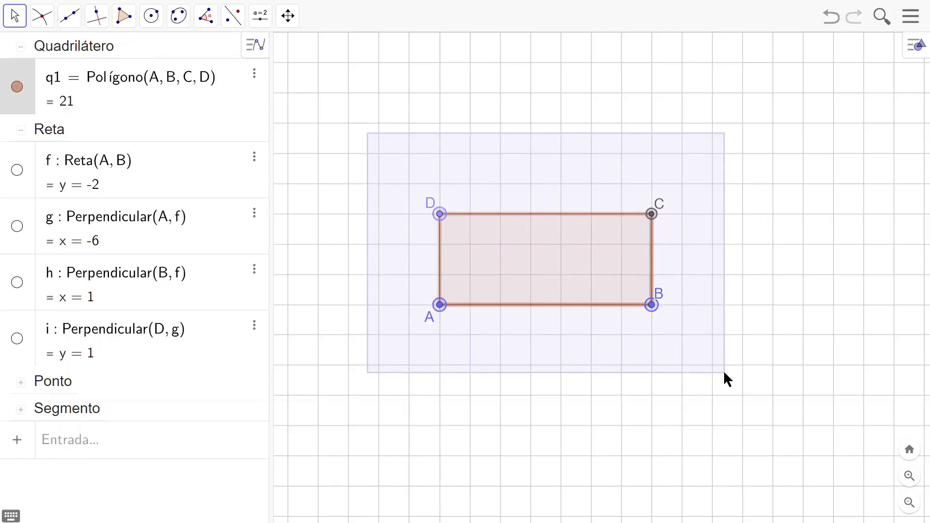
pyautogui.press('Delete')
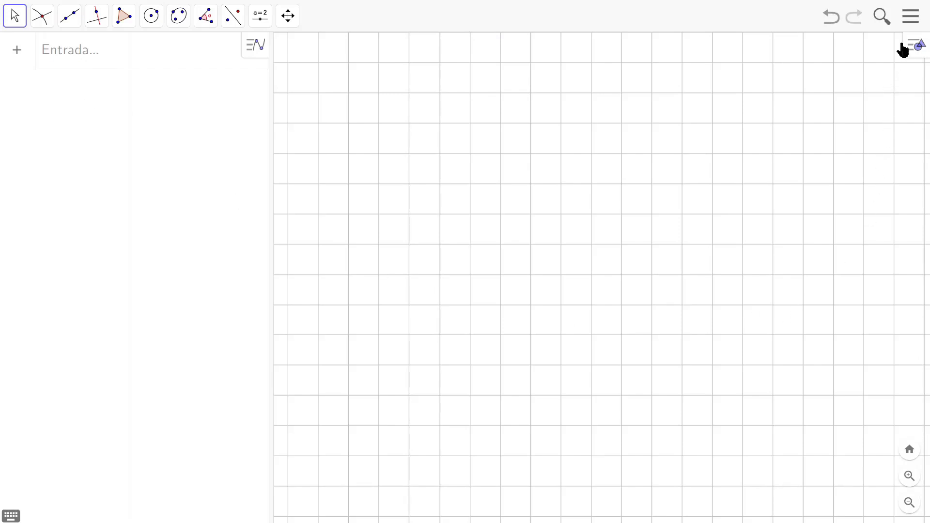
pyautogui.click(918, 48)
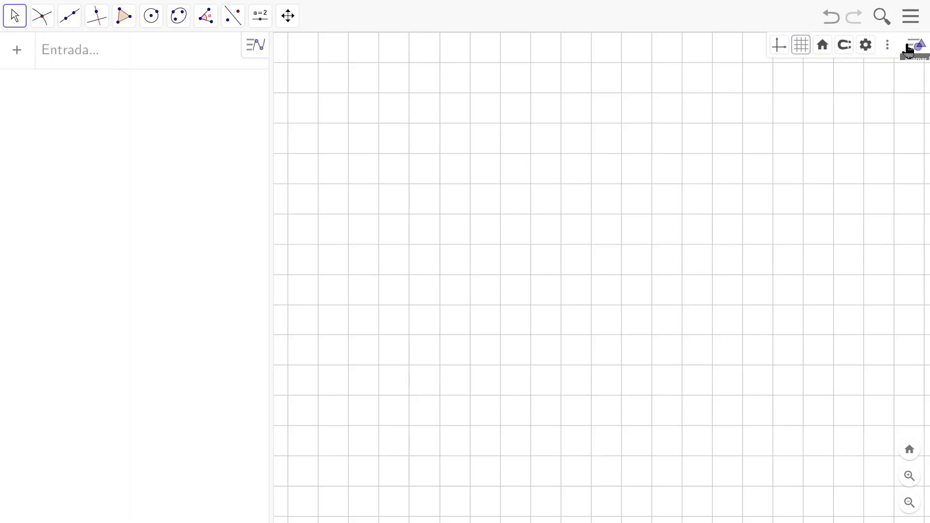
pyautogui.click(780, 48)
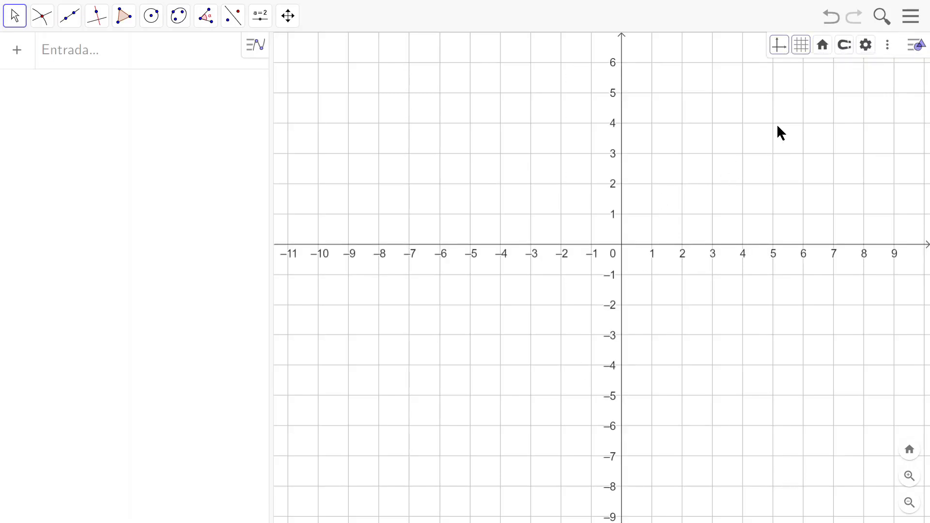
# Step: Mark the intersection of the x-axis and y-axis as a point at (0, 0)
pyautogui.moveTo(816, 159); pyautogui.dragTo(628, 262)
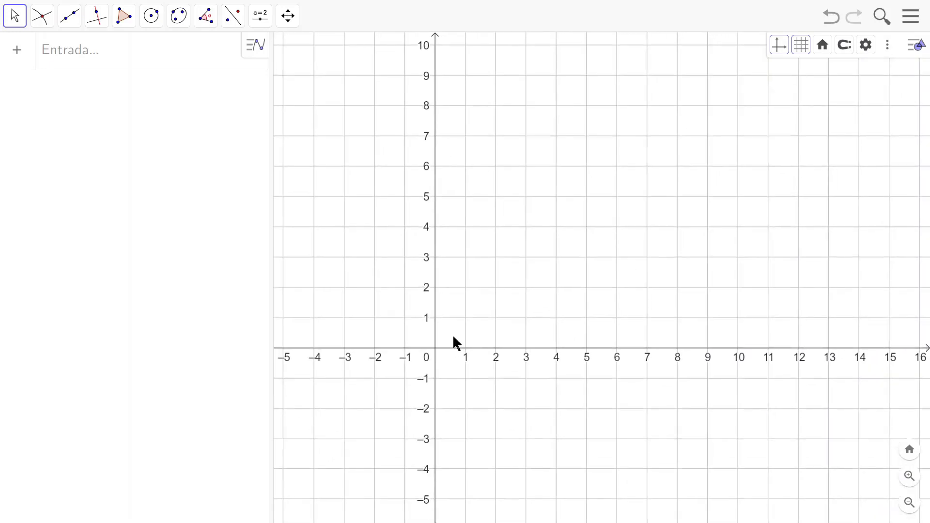
pyautogui.moveTo(610, 170); pyautogui.dragTo(609, 194)
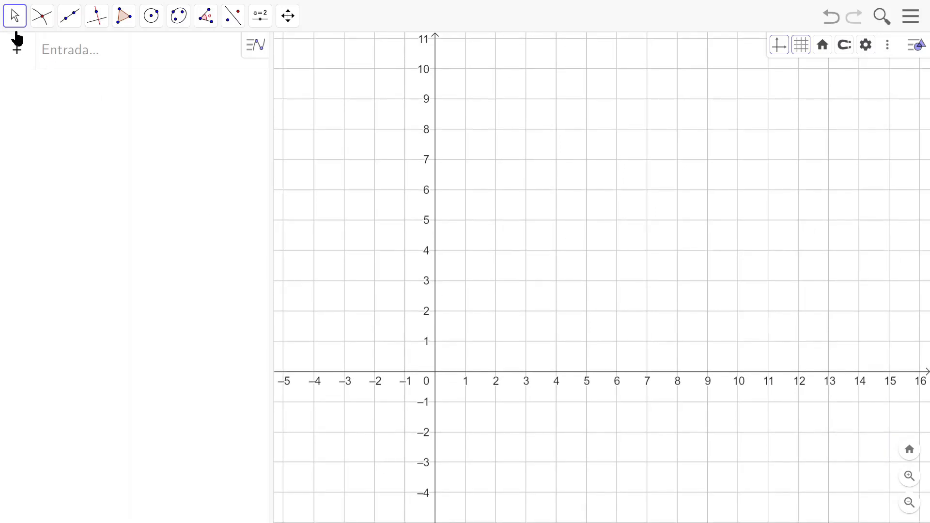
pyautogui.click(43, 19)
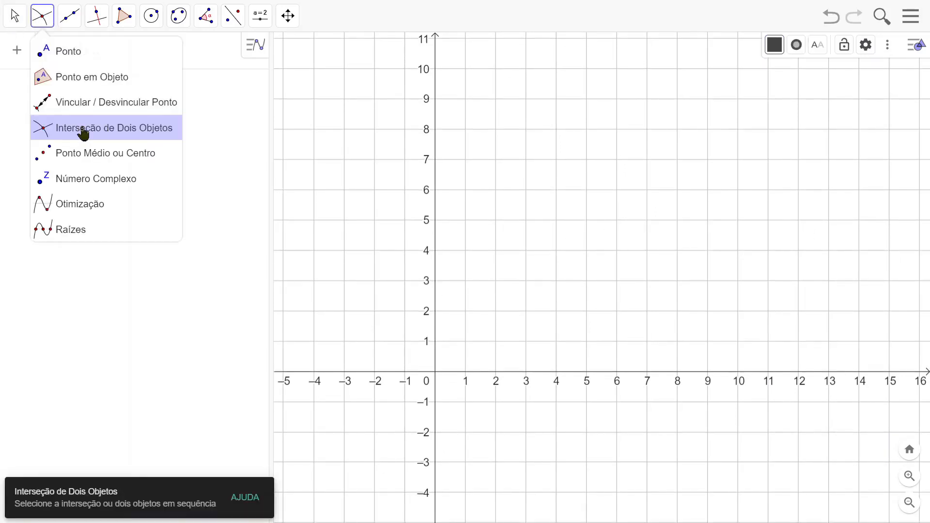
pyautogui.click(105, 134)
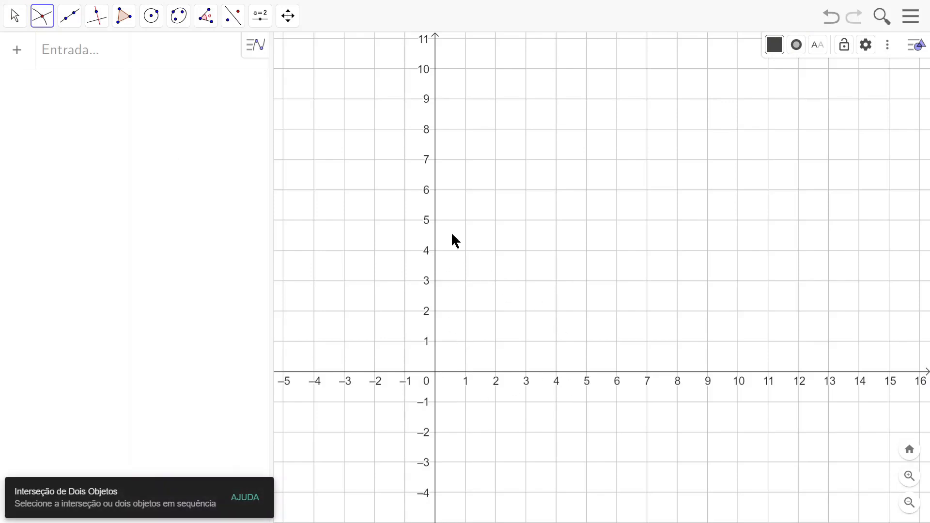
pyautogui.click(436, 377)
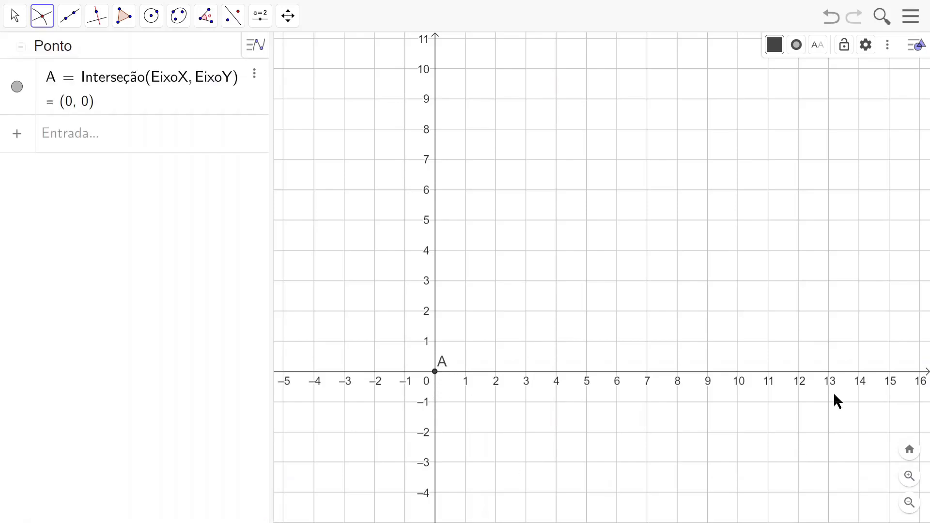
# Step: Place a point on the x-axis at about (6.8, 0) and another on the y-axis at about (0, 3.72)
pyautogui.click(43, 19)
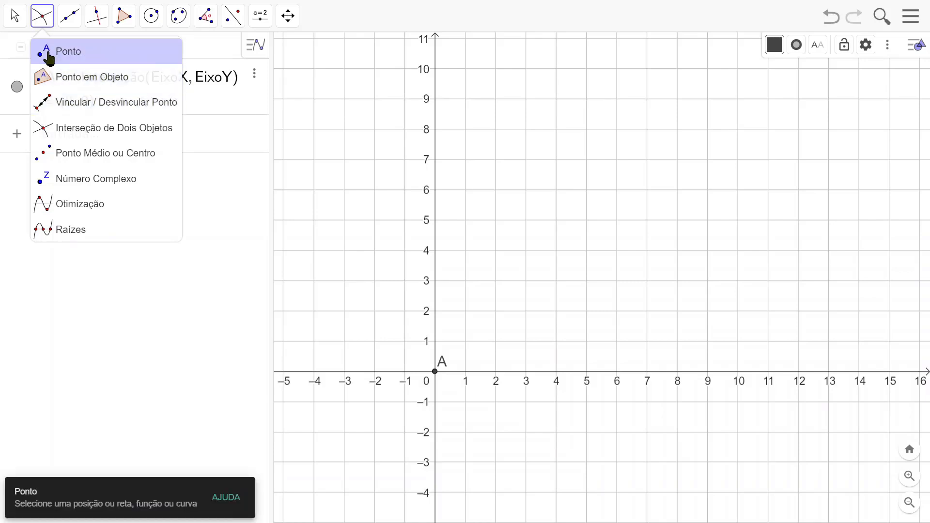
pyautogui.click(65, 59)
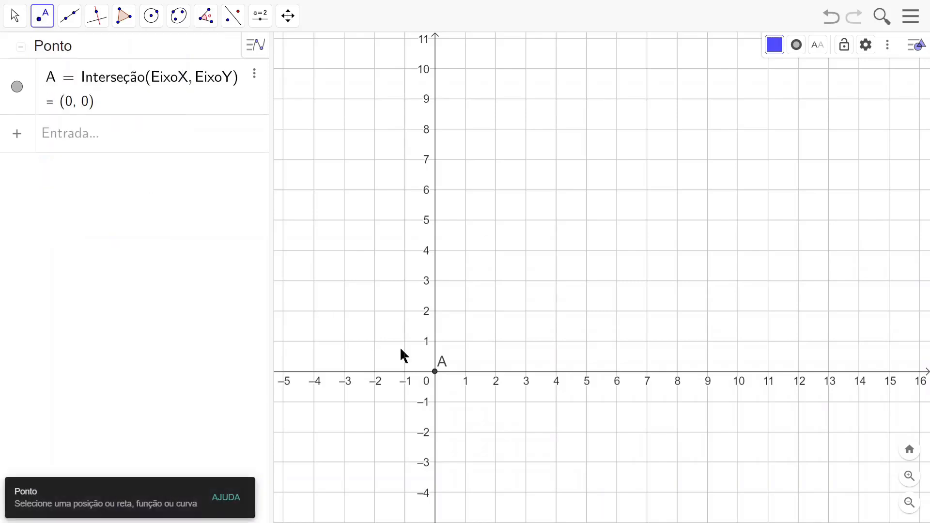
pyautogui.click(641, 372)
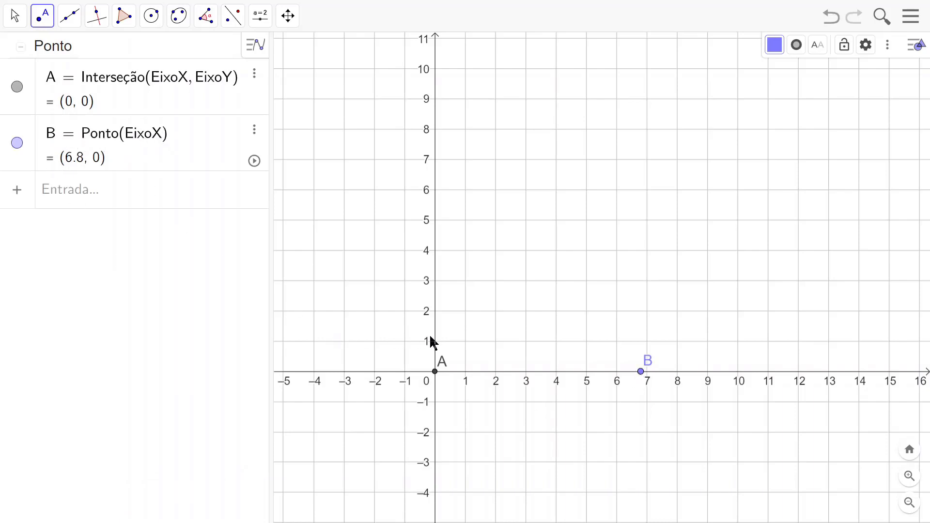
pyautogui.click(435, 259)
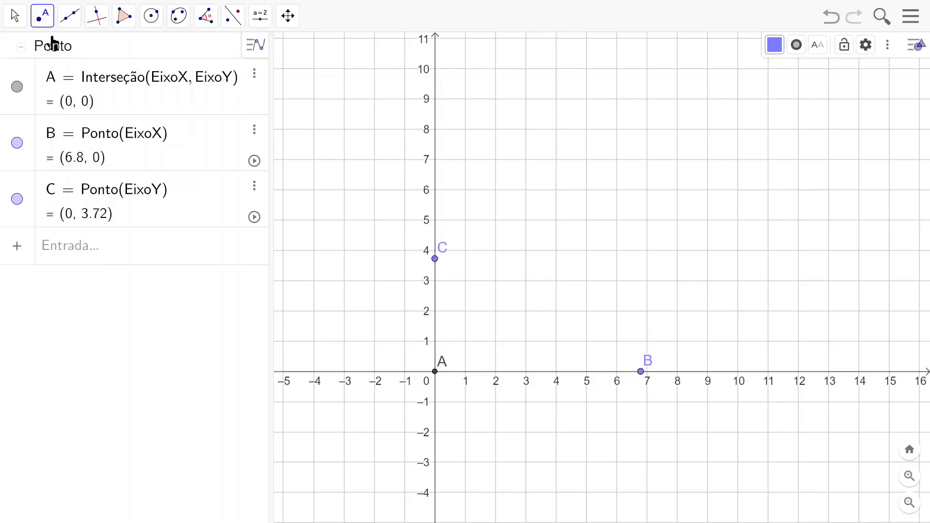
# Step: Rename the point on the y-axis above the origin as D
pyautogui.click(13, 20)
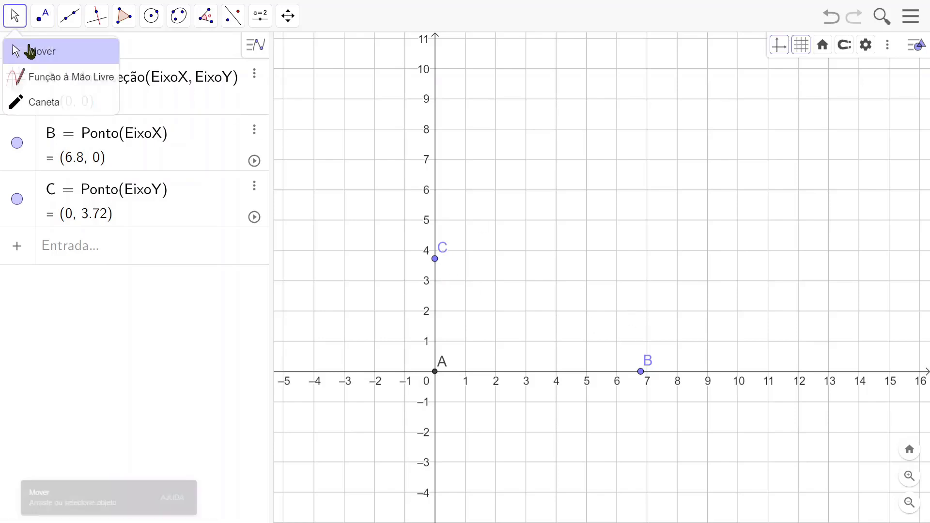
pyautogui.click(34, 52)
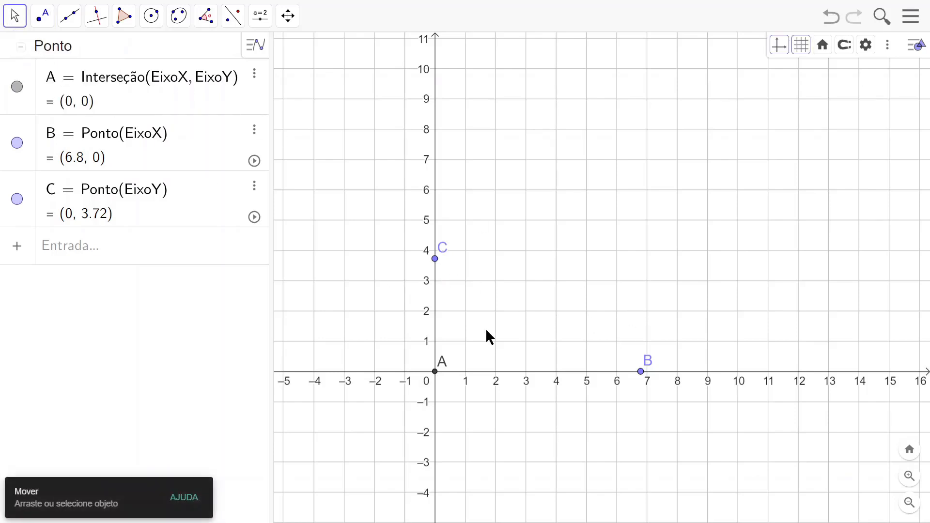
pyautogui.rightClick(435, 259)
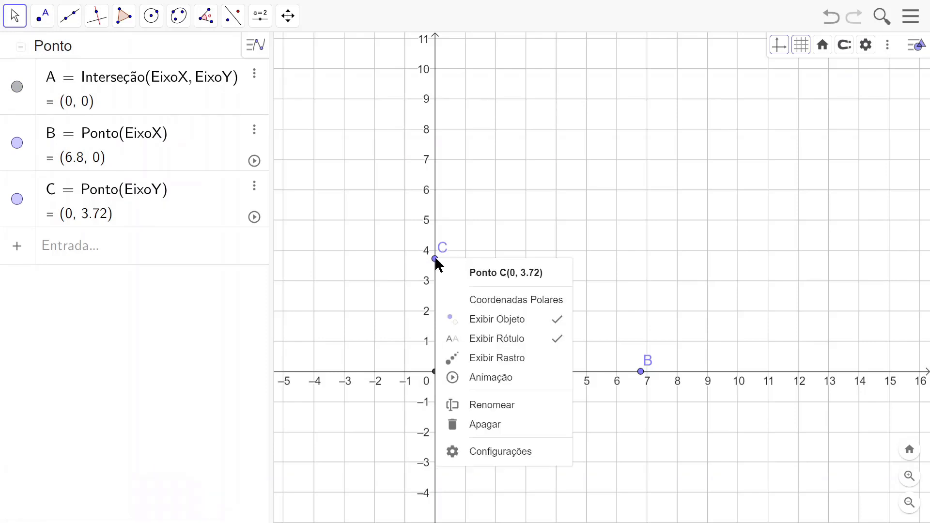
pyautogui.click(503, 405)
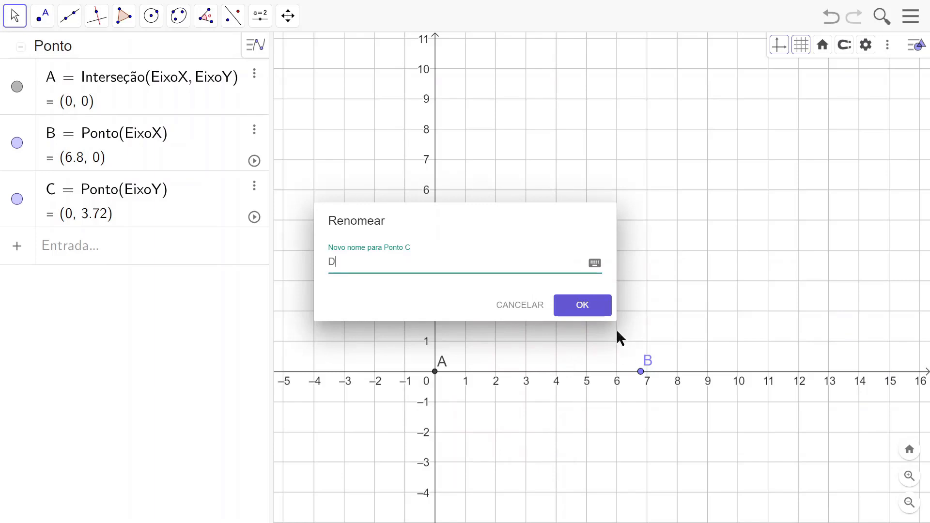
pyautogui.click(583, 306)
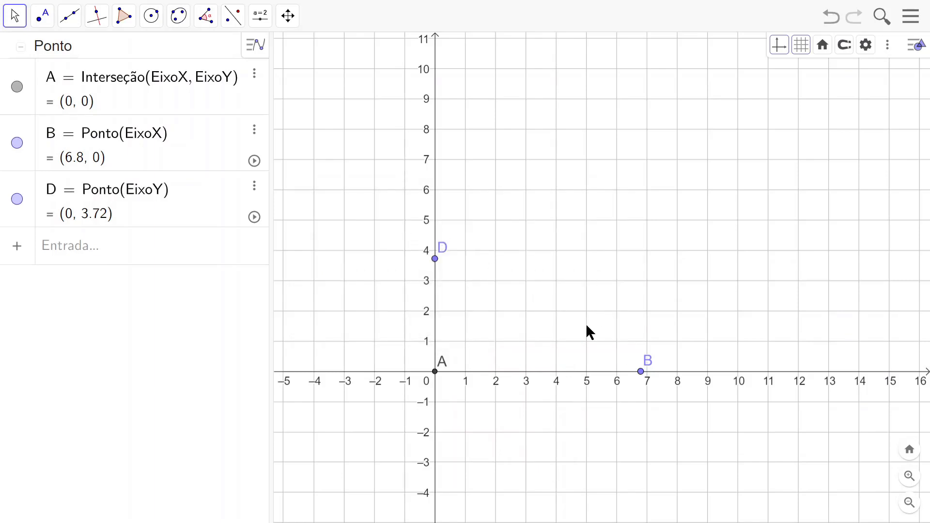
# Step: Define the fourth vertex algebraically as C = (x(B), y(D))
pyautogui.click(13, 19)
pyautogui.click(53, 252)
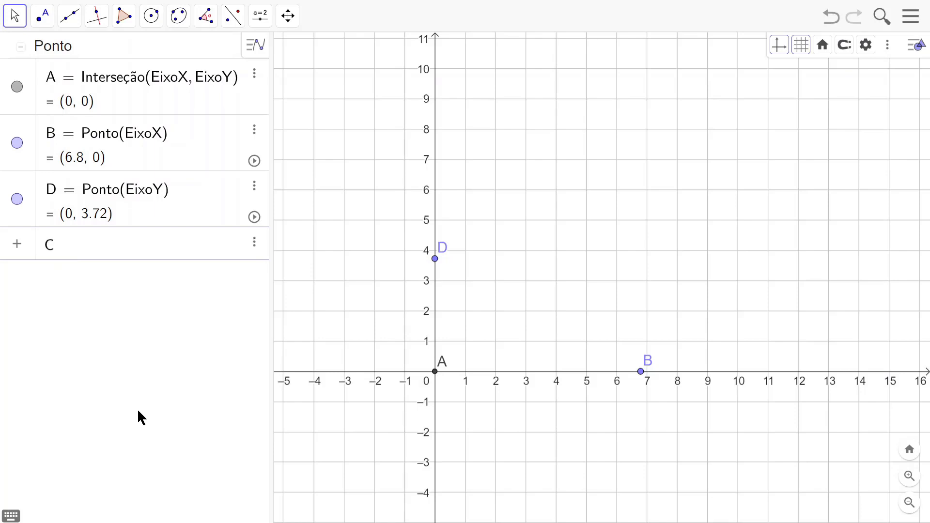
pyautogui.write('C = (')
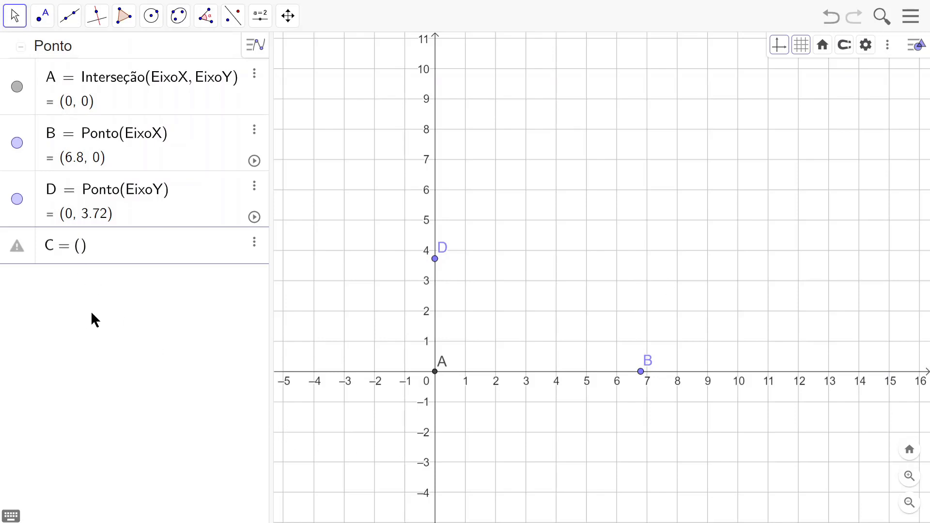
pyautogui.write('x(')
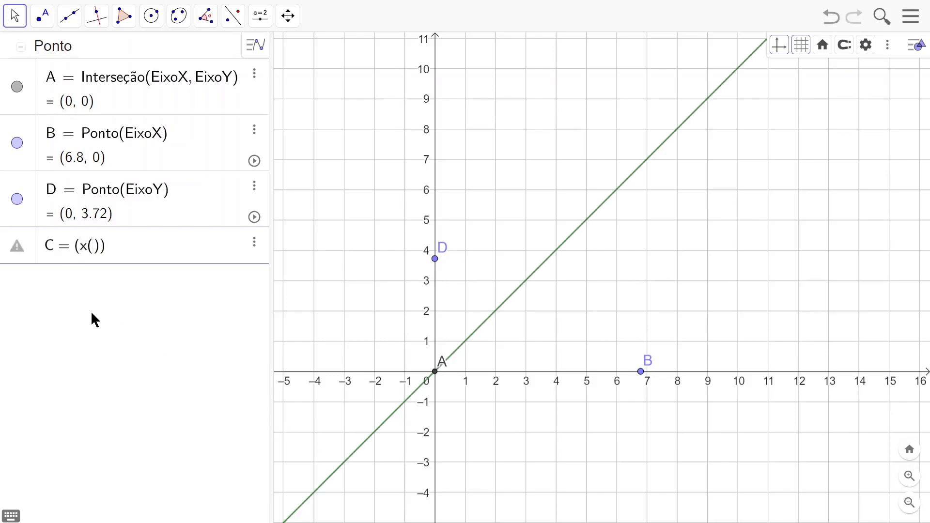
pyautogui.write('B')
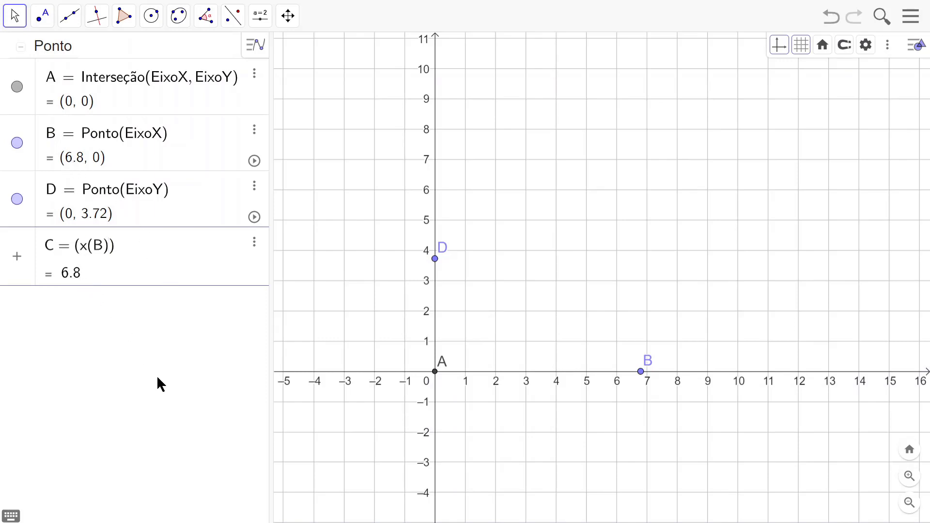
pyautogui.write(', y')
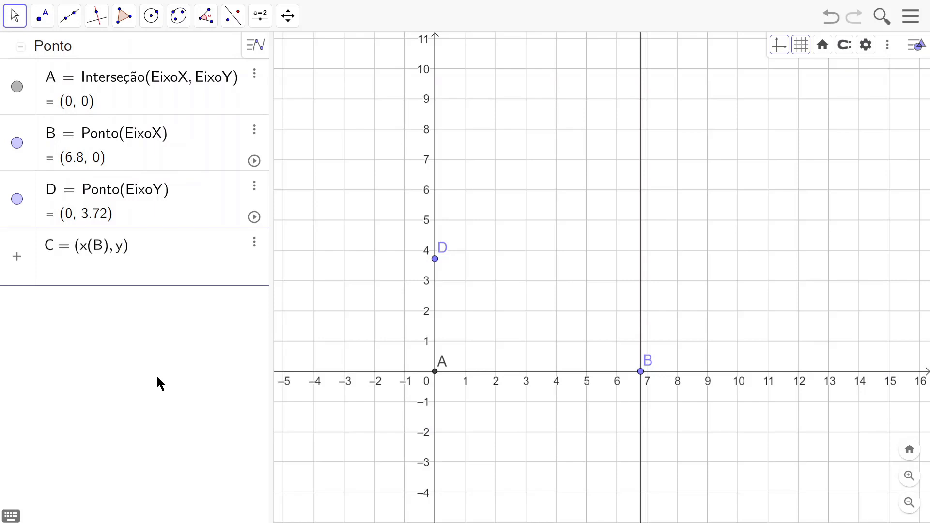
pyautogui.write('(D')
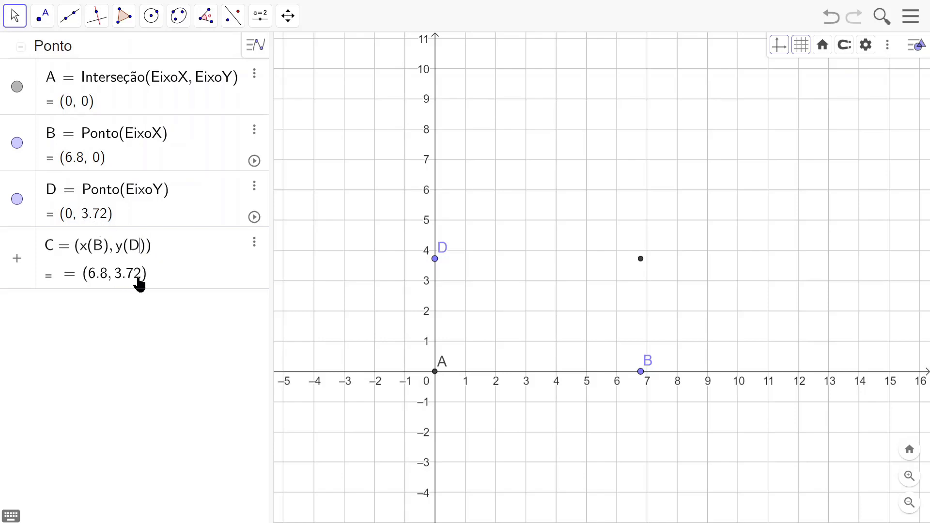
pyautogui.press('Return')
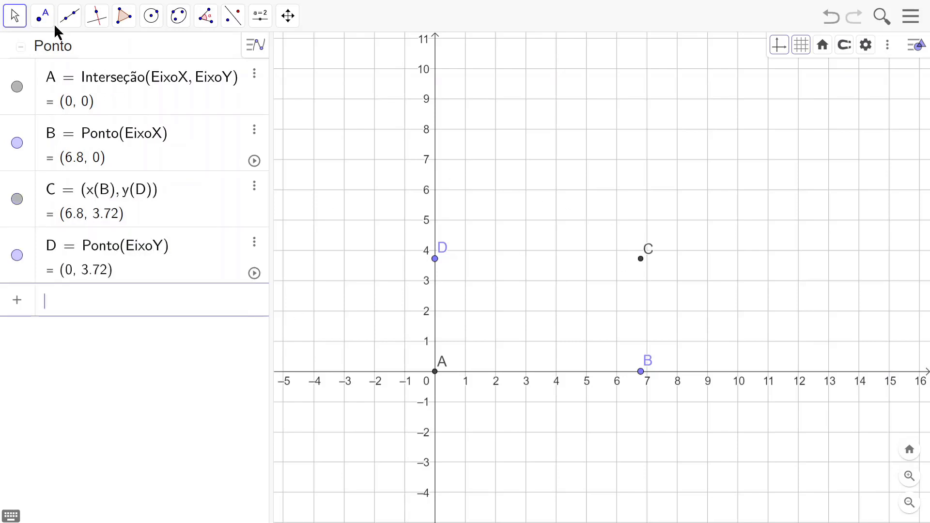
# Step: Move point B along the x-axis to about (6.88, 0) and point D along the y-axis to (0, 4)
pyautogui.click(16, 18)
pyautogui.click(31, 54)
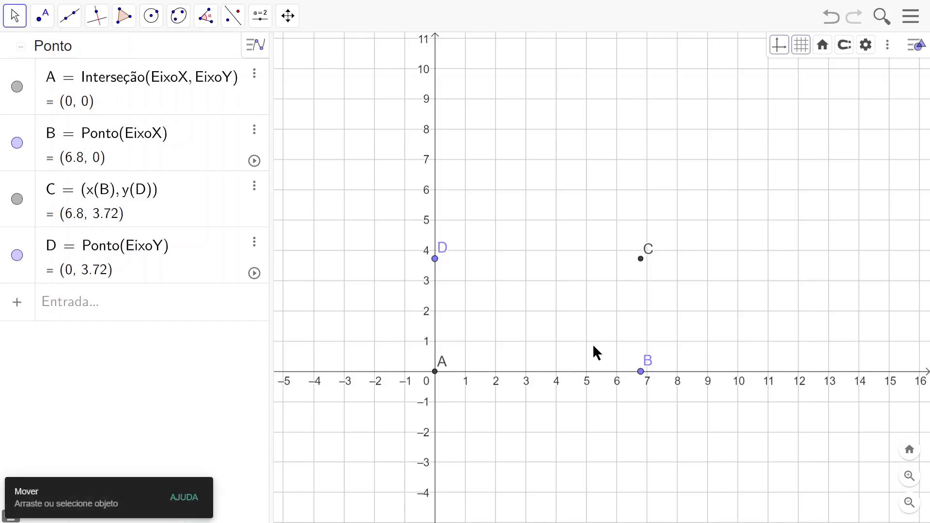
pyautogui.moveTo(640, 378)
pyautogui.mouseDown()
pyautogui.moveTo(734, 377)
pyautogui.moveTo(528, 377)
pyautogui.moveTo(643, 384)
pyautogui.mouseUp()
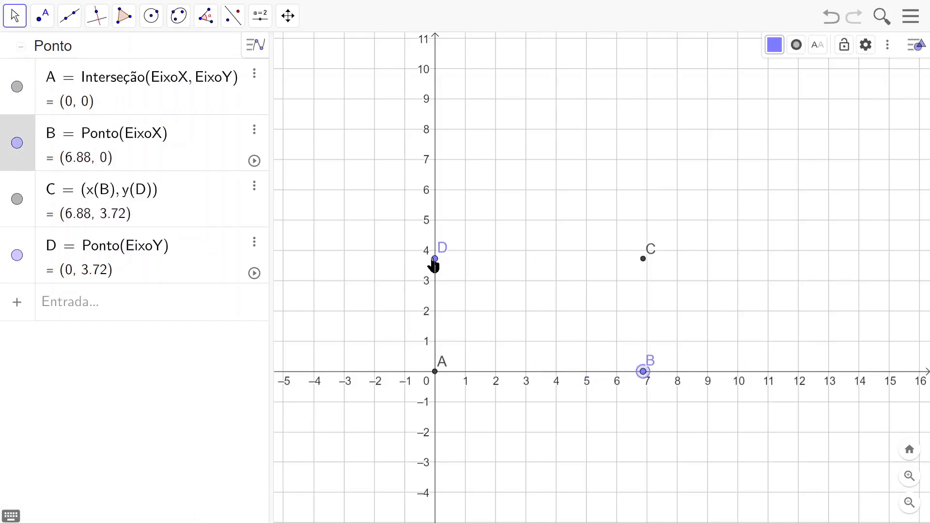
pyautogui.moveTo(434, 261)
pyautogui.mouseDown()
pyautogui.moveTo(435, 320)
pyautogui.moveTo(435, 255)
pyautogui.mouseUp()
# Step: Draw a closed polygon through points A, B, C and D
pyautogui.click(123, 15)
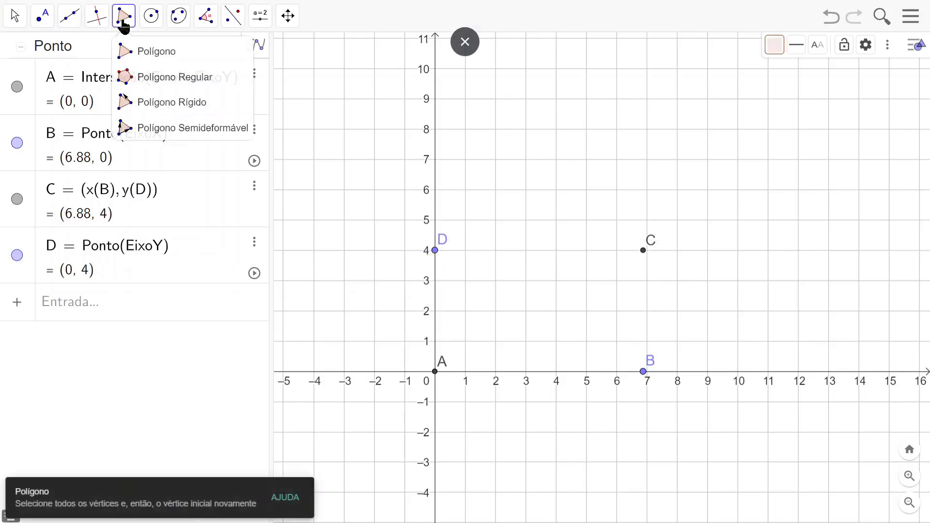
pyautogui.click(144, 54)
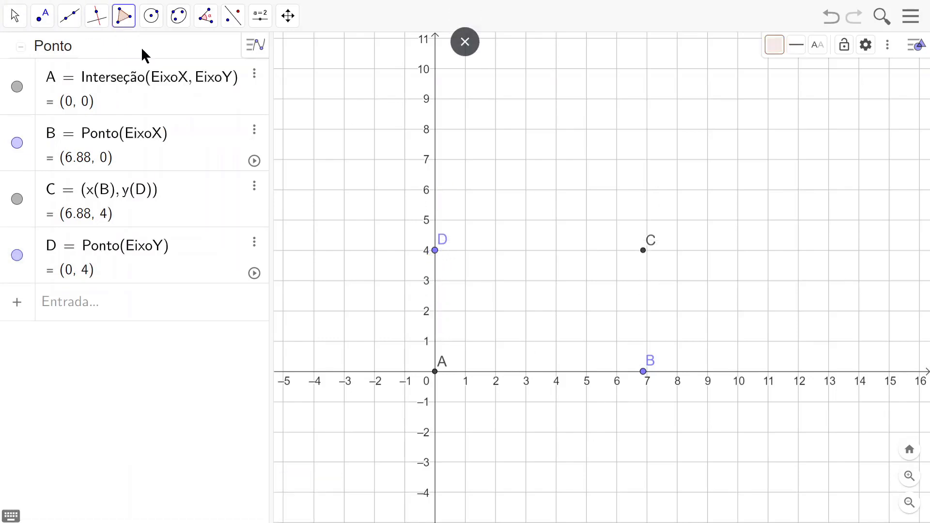
pyautogui.click(436, 373)
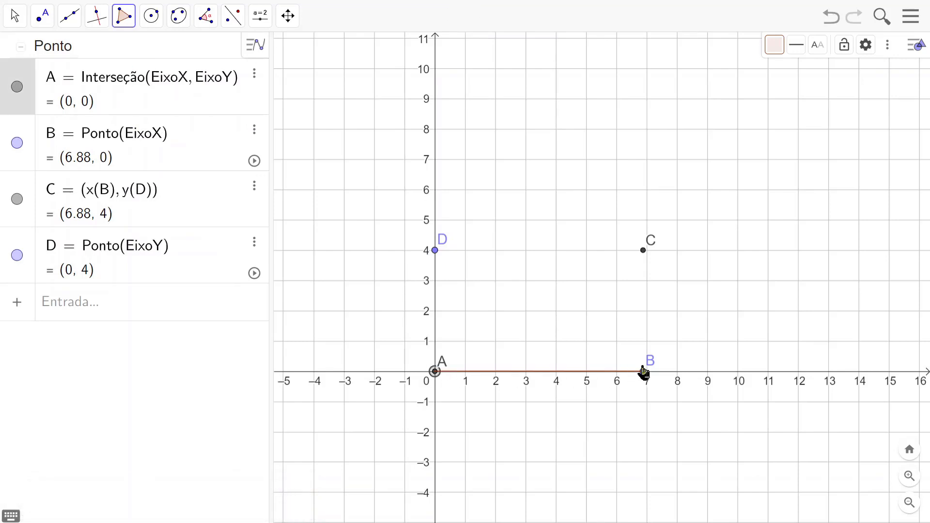
pyautogui.click(643, 371)
pyautogui.click(643, 251)
pyautogui.click(435, 251)
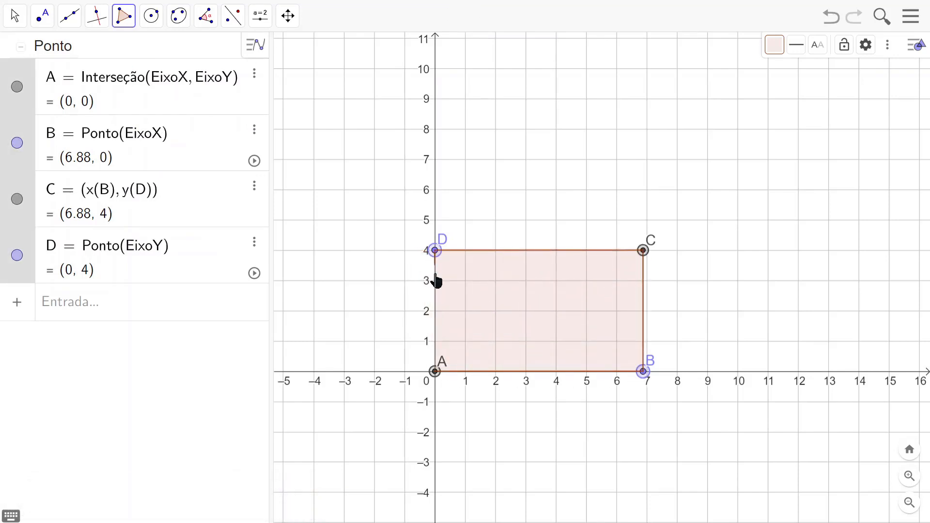
pyautogui.click(436, 372)
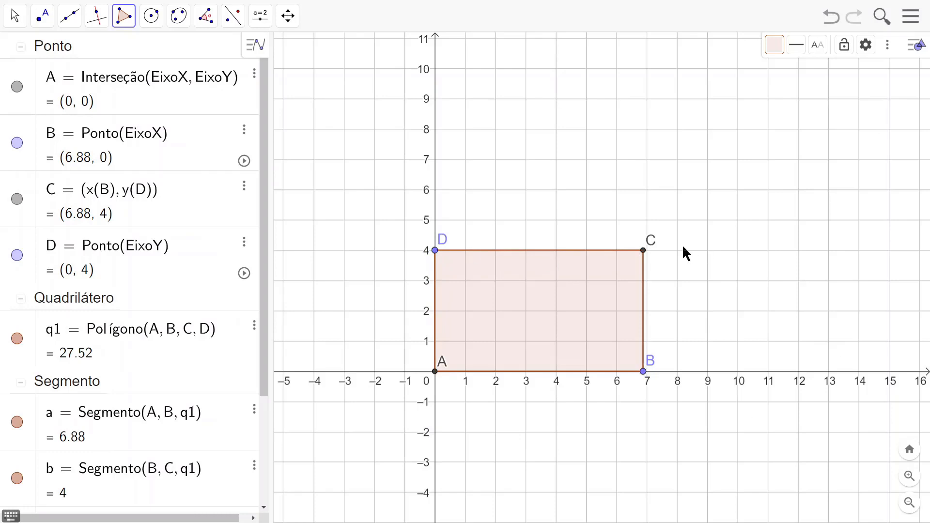
# Step: Switch to the Move tool and hide the coordinate axes, keeping the grid
pyautogui.click(13, 16)
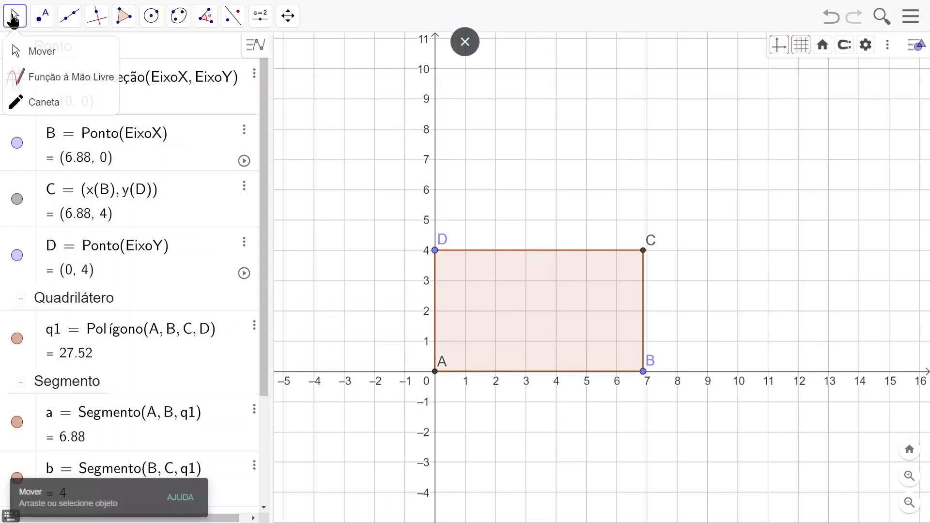
pyautogui.click(19, 54)
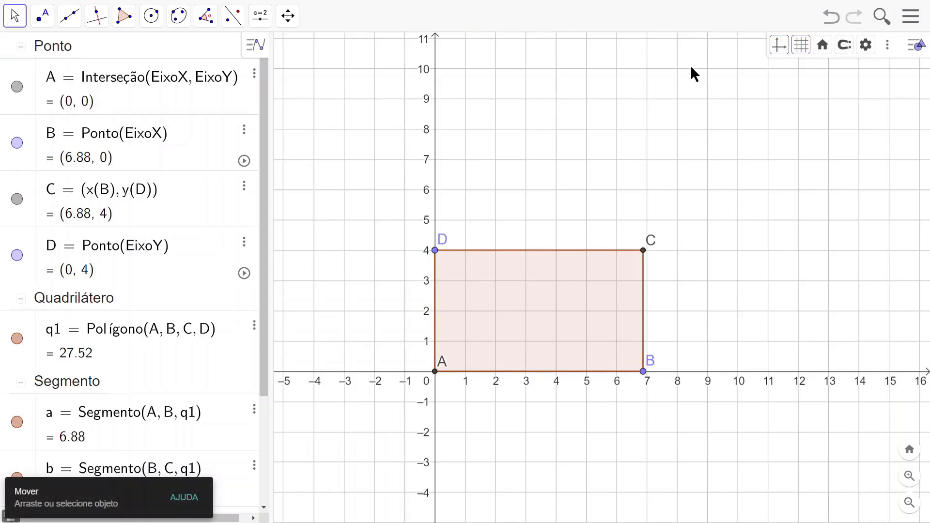
pyautogui.click(779, 45)
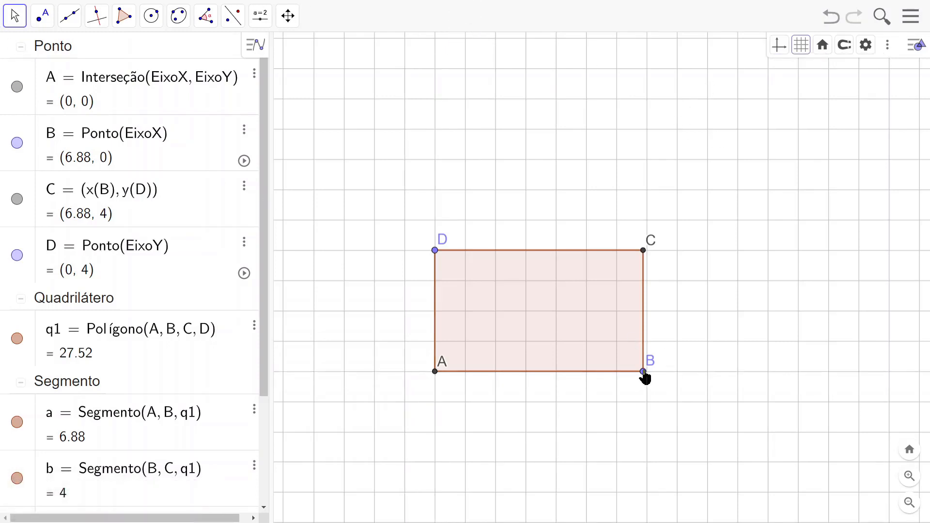
# Step: Widen the rectangle by moving vertex B to (8, 0), keeping vertex D at (0, 4)
pyautogui.moveTo(643, 372); pyautogui.dragTo(680, 386)
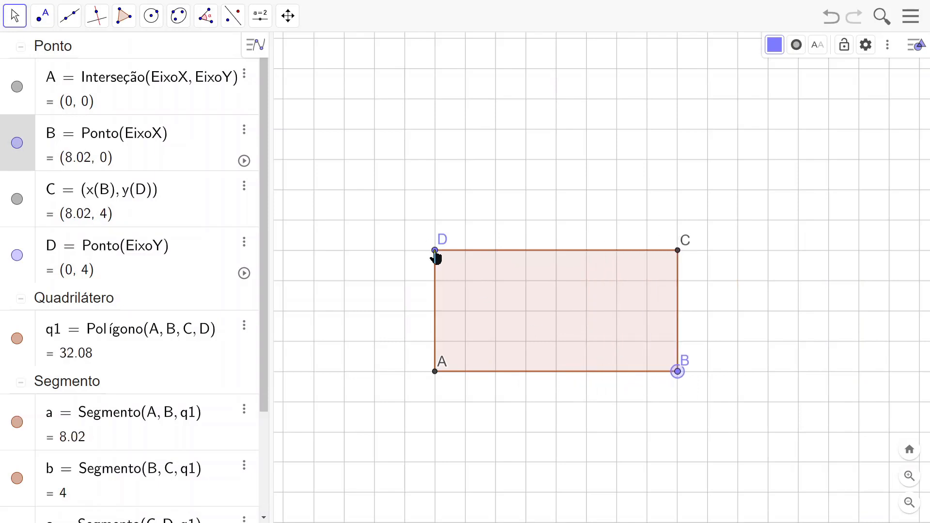
pyautogui.moveTo(436, 255)
pyautogui.mouseDown()
pyautogui.moveTo(436, 145)
pyautogui.moveTo(434, 310)
pyautogui.moveTo(435, 250)
pyautogui.mouseUp()
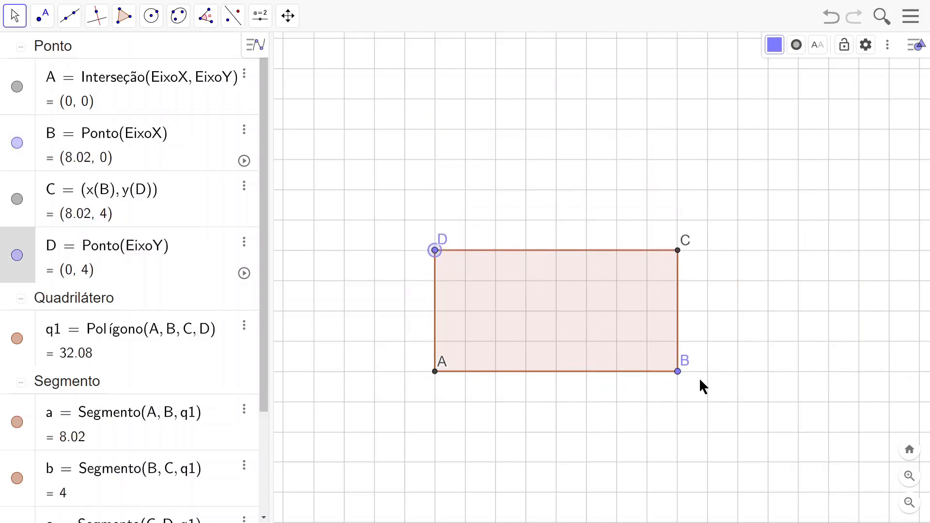
pyautogui.moveTo(678, 371)
pyautogui.mouseDown()
pyautogui.moveTo(595, 371)
pyautogui.moveTo(718, 375)
pyautogui.moveTo(678, 380)
pyautogui.mouseUp()
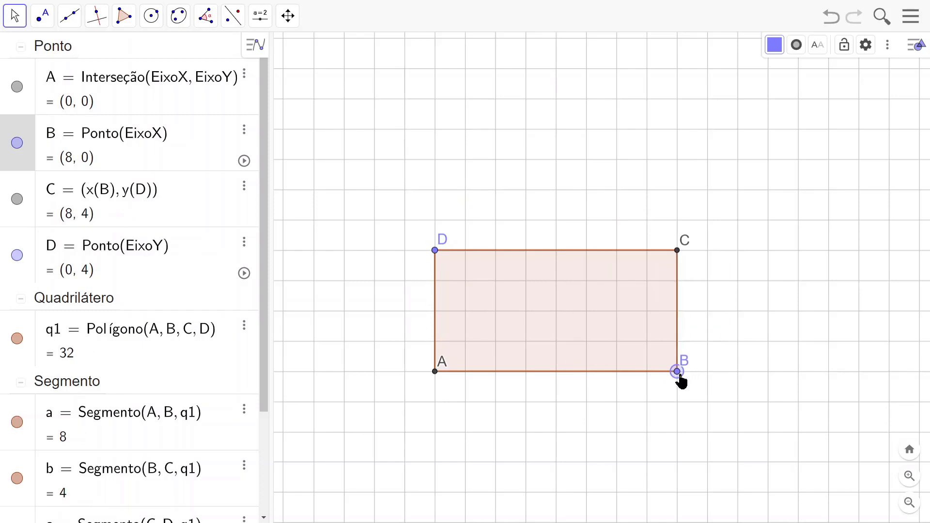
pyautogui.click(781, 294)
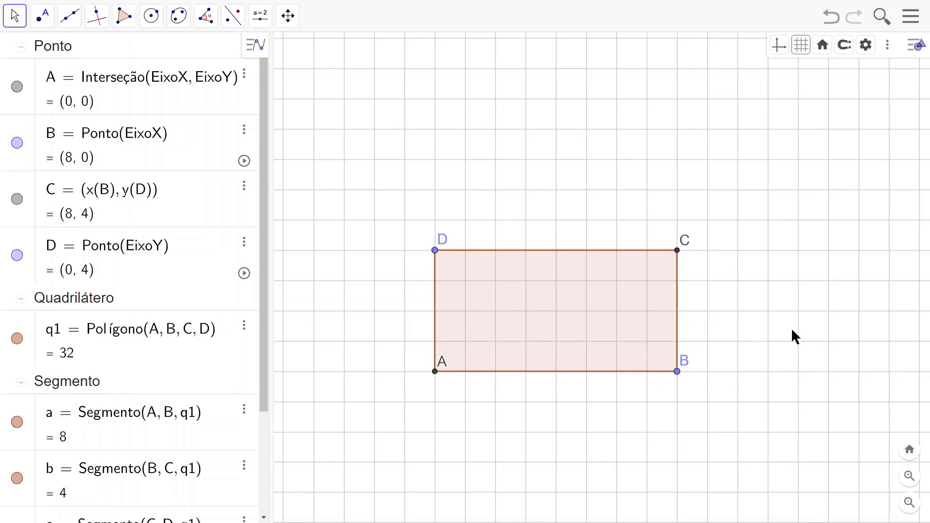
pyautogui.moveTo(793, 336); pyautogui.dragTo(780, 279)
pyautogui.moveTo(676, 317)
pyautogui.mouseDown()
pyautogui.moveTo(592, 395)
pyautogui.moveTo(640, 342)
pyautogui.moveTo(644, 321)
pyautogui.moveTo(677, 323)
pyautogui.mouseUp()
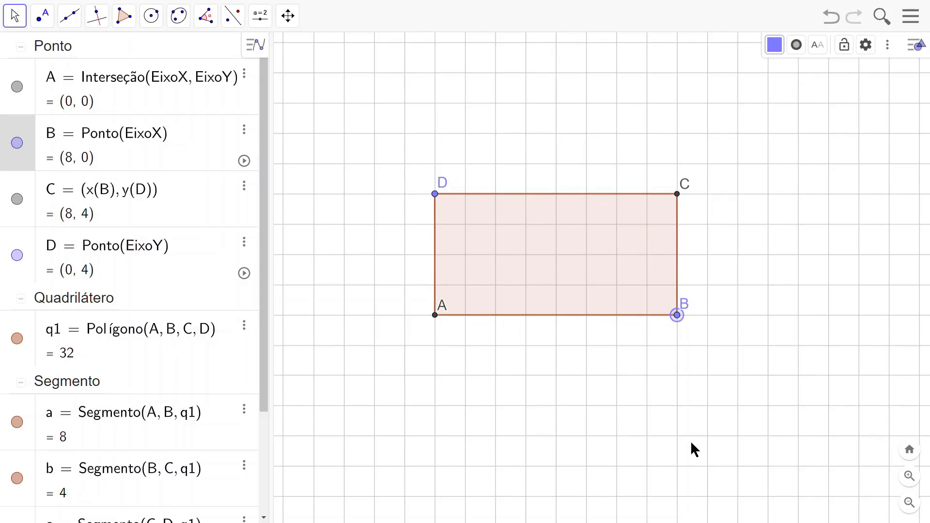
# Step: Clear the construction by deleting points A, B and D together with the objects that depend on them
pyautogui.click(915, 46)
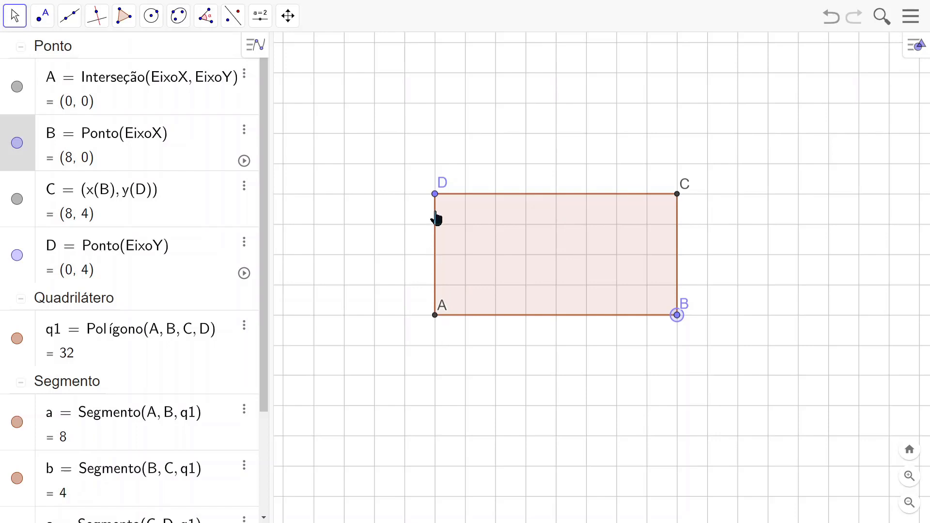
pyautogui.click(434, 318)
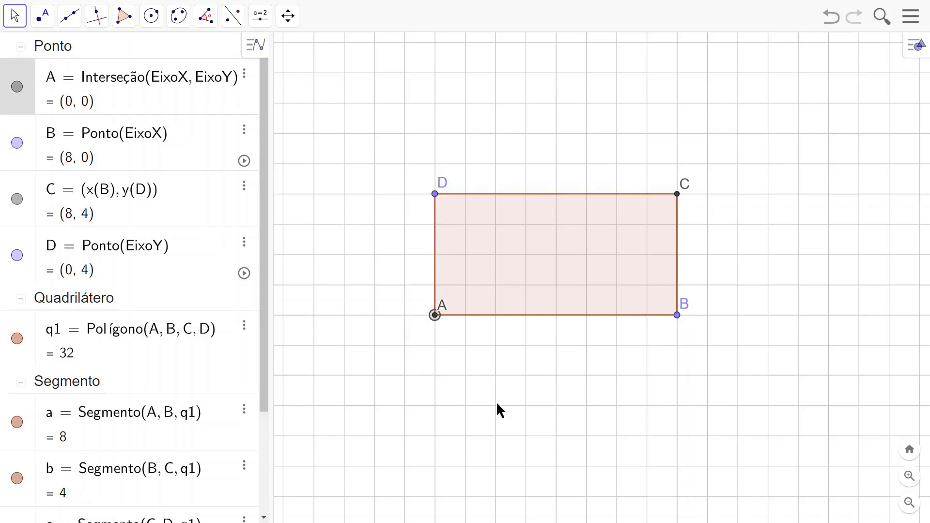
pyautogui.press('Delete')
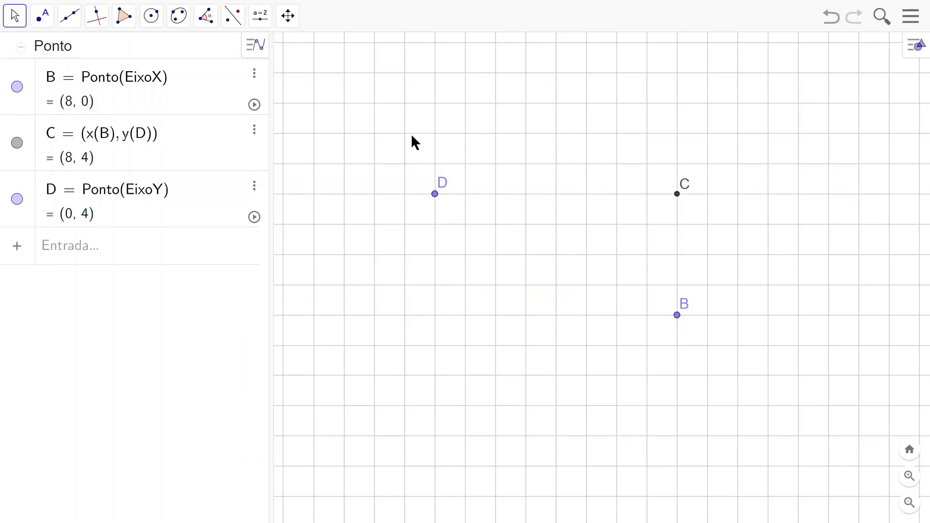
pyautogui.click(677, 315)
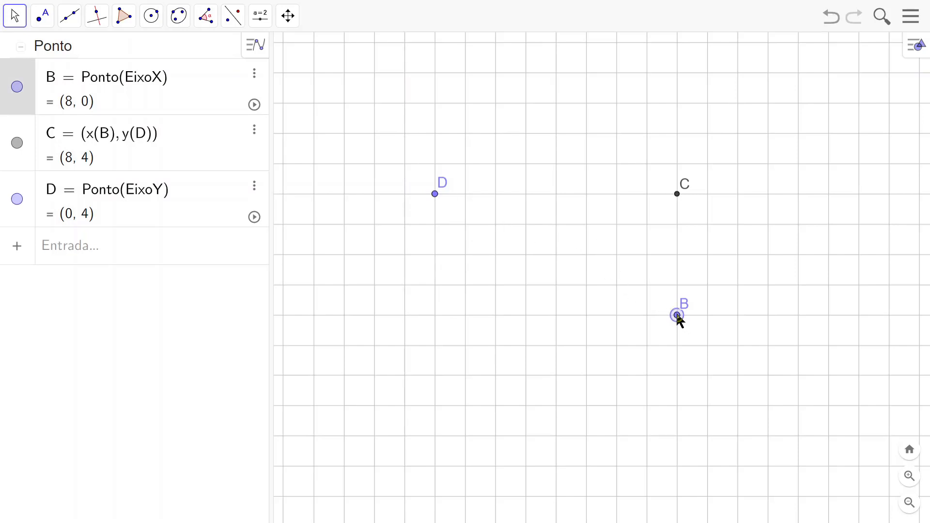
pyautogui.press('Delete')
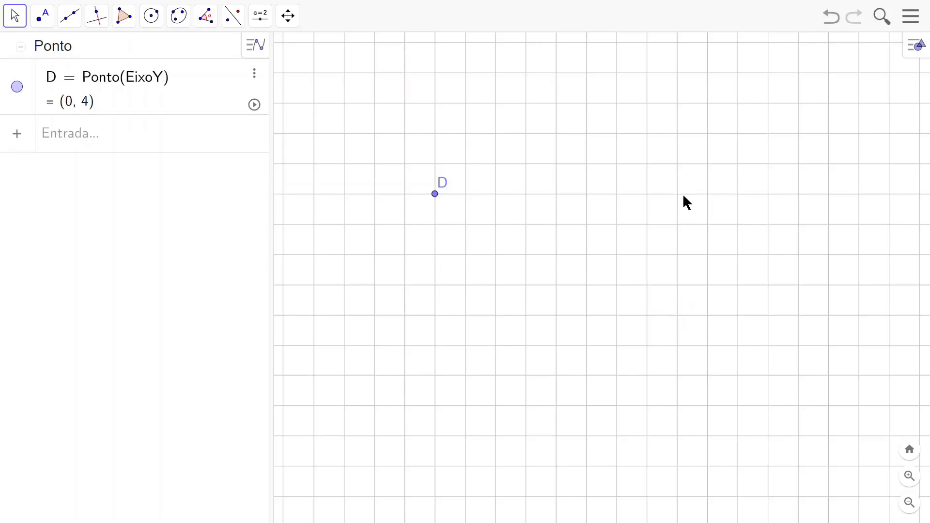
pyautogui.click(434, 193)
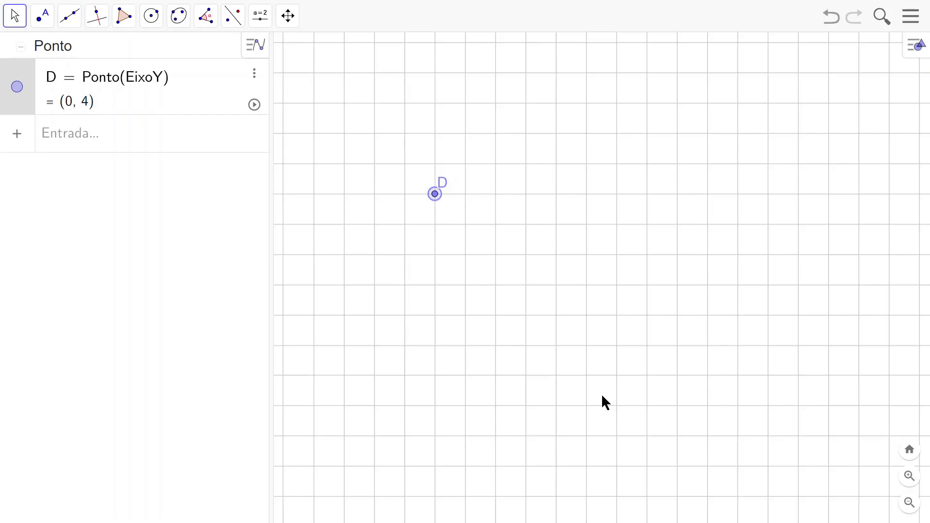
pyautogui.press('Delete')
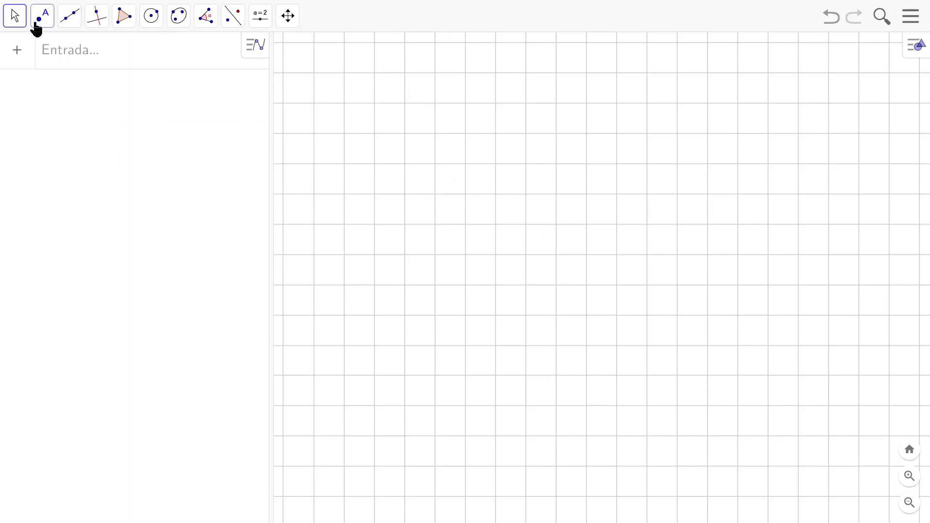
# Step: Draw a line through two new free points, A at about (0.74, 0.72) and B at about (7.22, -1.08)
pyautogui.click(70, 22)
pyautogui.click(76, 51)
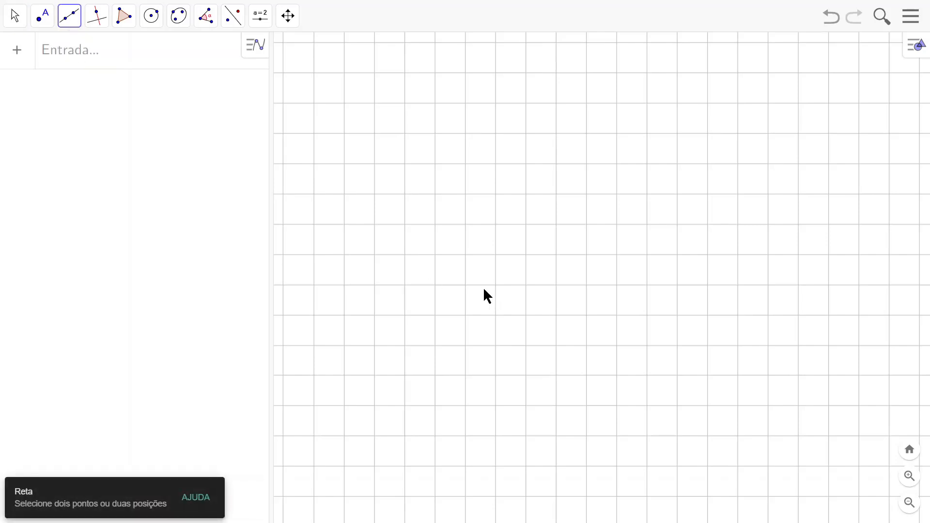
pyautogui.click(457, 293)
pyautogui.click(654, 347)
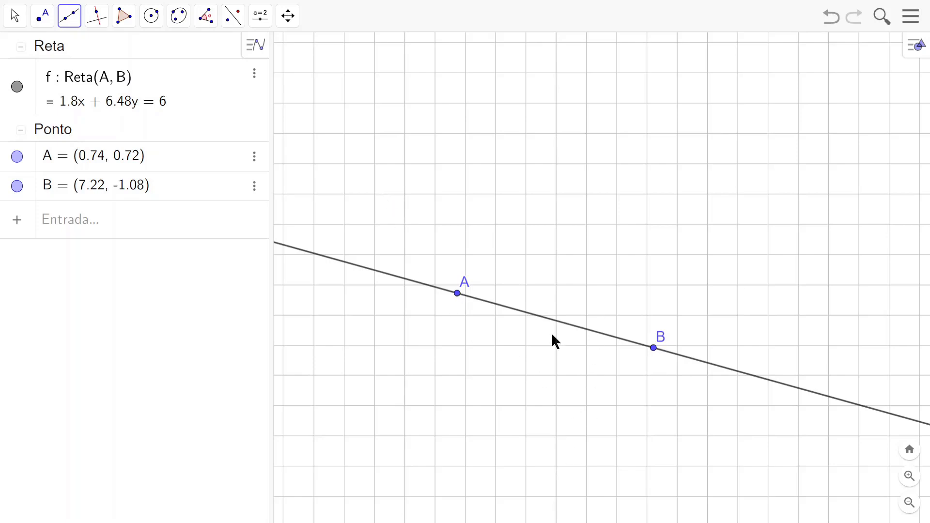
# Step: Switch to the Move tool and delete the line through A and B, keeping both points
pyautogui.click(16, 18)
pyautogui.click(17, 47)
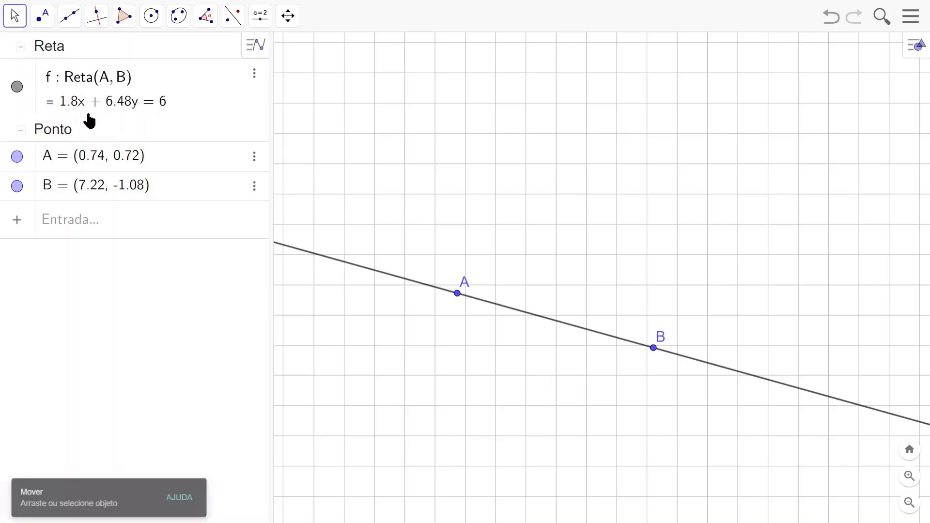
pyautogui.rightClick(349, 269)
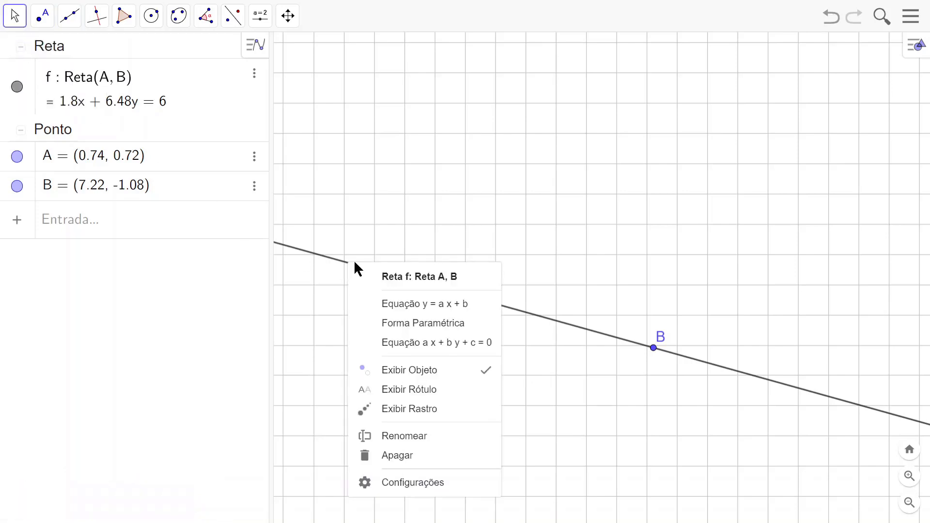
pyautogui.click(371, 457)
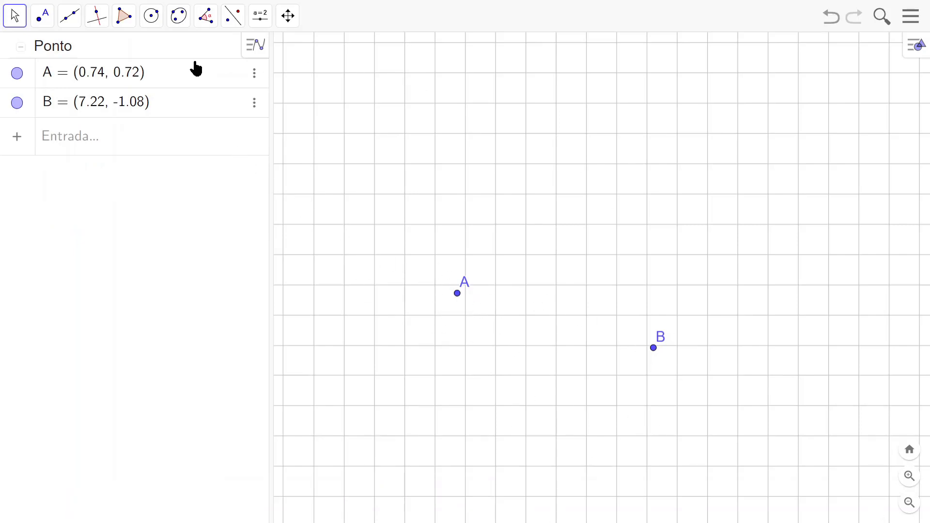
# Step: Create a vector from point A to point B, then return to the Move tool
pyautogui.click(68, 19)
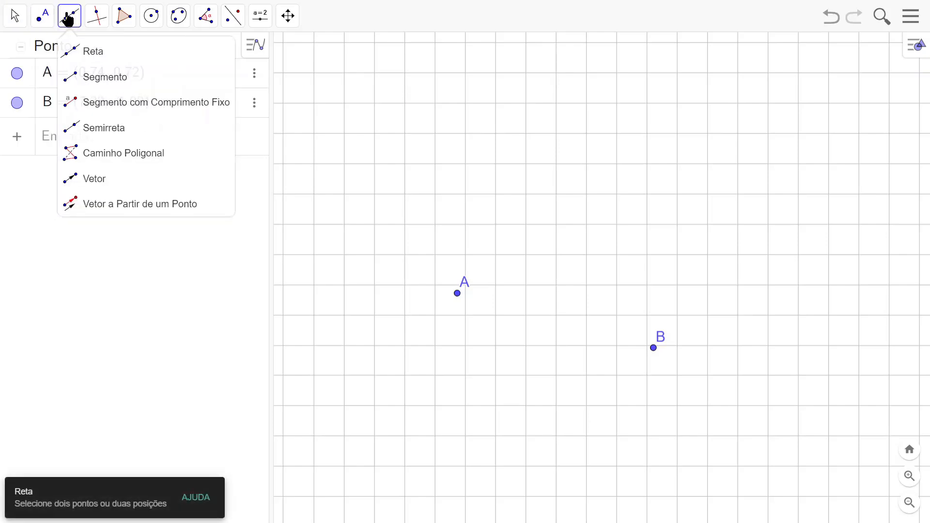
pyautogui.click(101, 184)
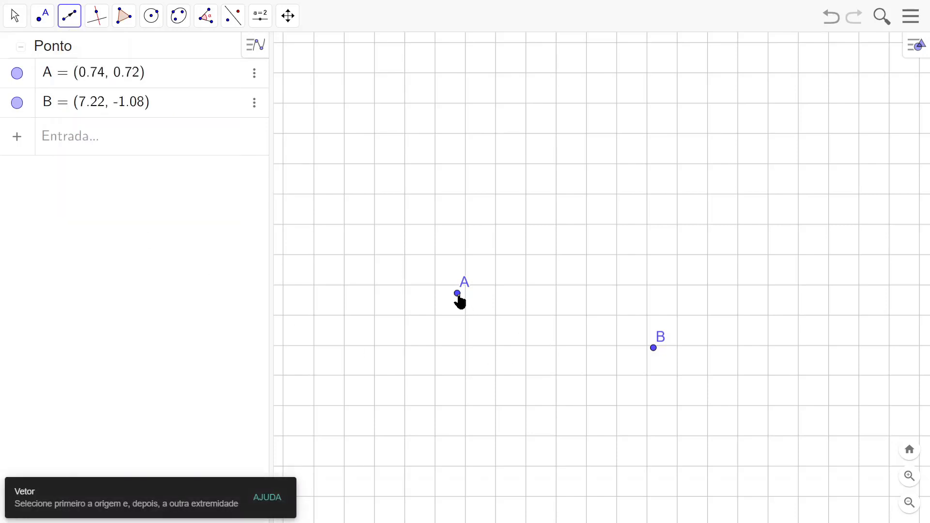
pyautogui.click(458, 294)
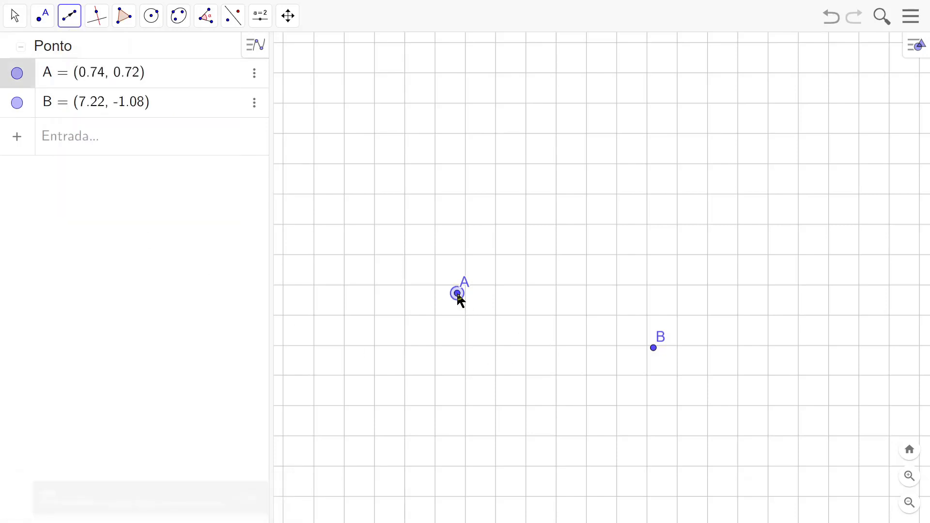
pyautogui.click(654, 349)
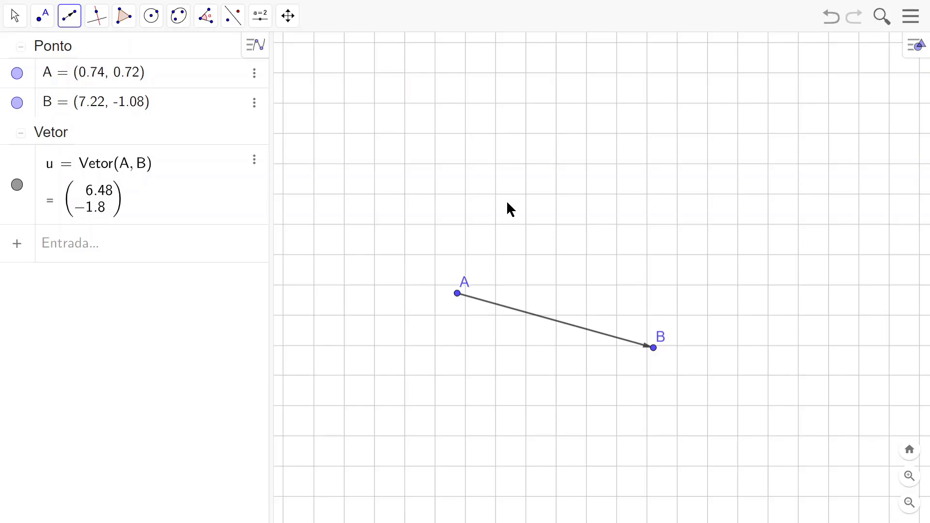
pyautogui.click(13, 19)
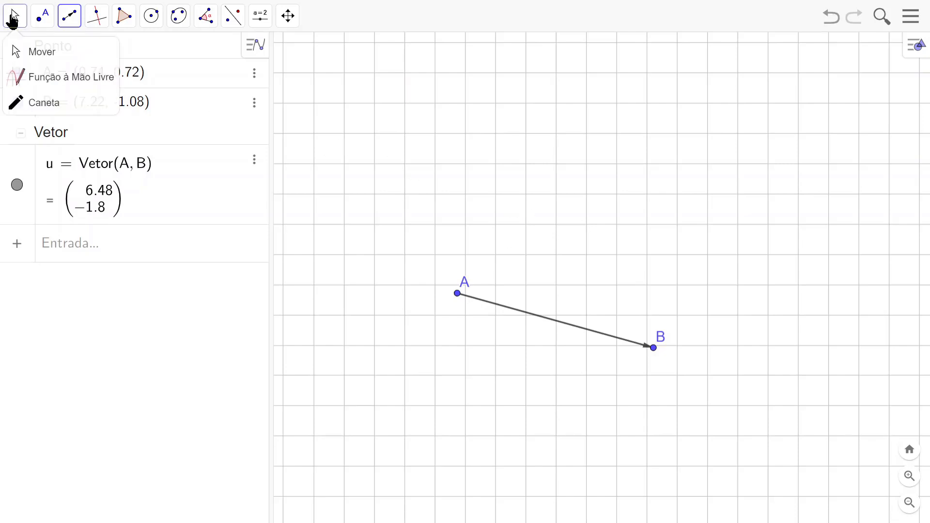
pyautogui.click(24, 52)
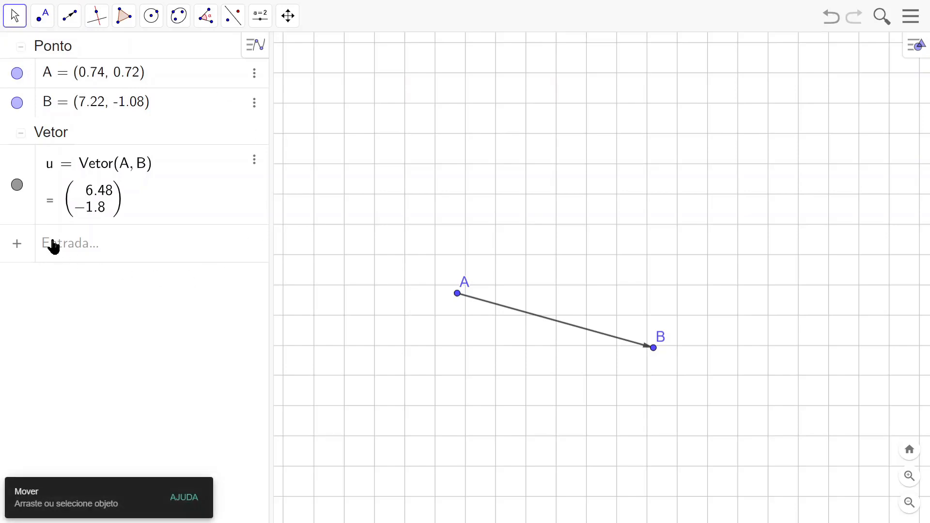
# Step: Create the unit vector perpendicular to u with VetorPerpendicularUnitário(u), widening the algebra view to fit the command
pyautogui.click(57, 247)
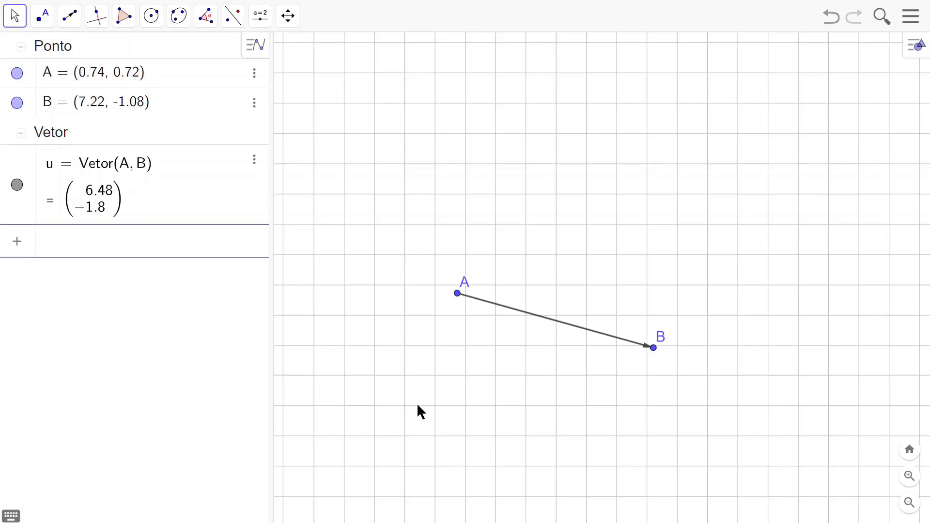
pyautogui.write('Veto')
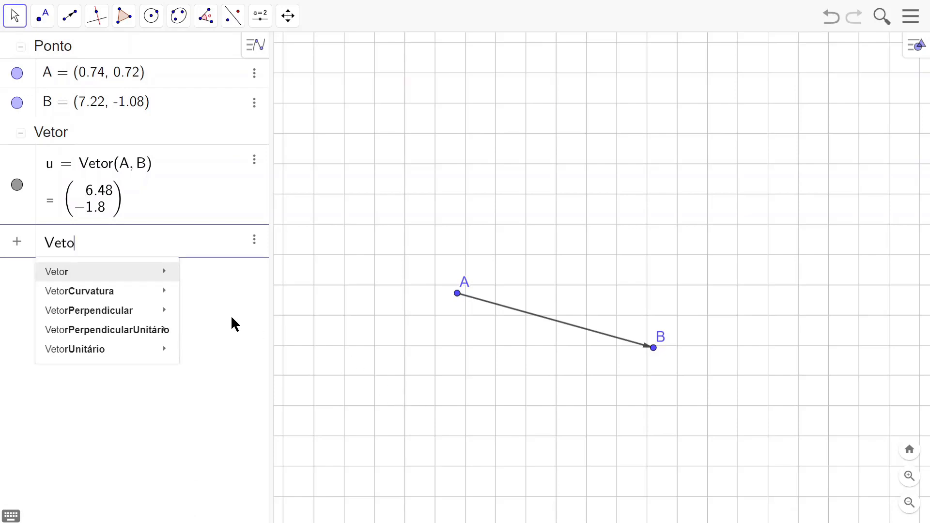
pyautogui.moveTo(92, 277)
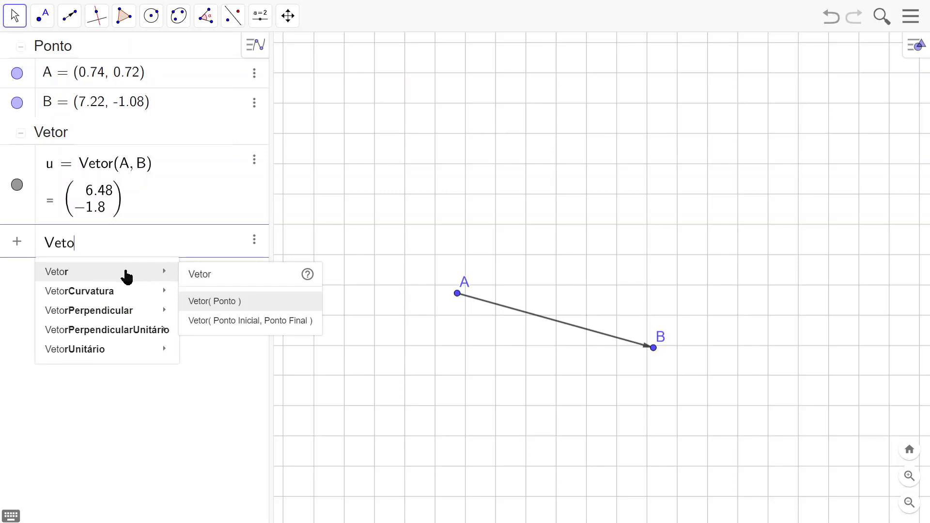
pyautogui.moveTo(80, 337)
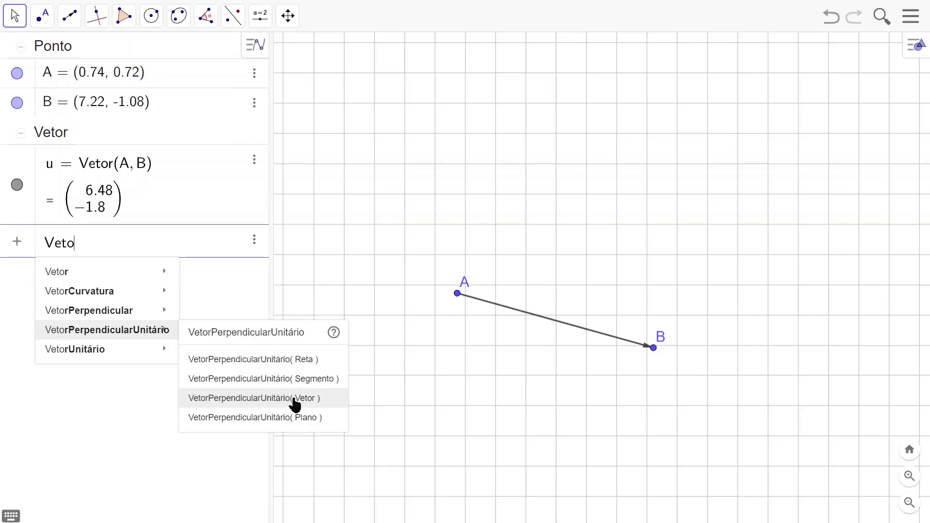
pyautogui.click(293, 400)
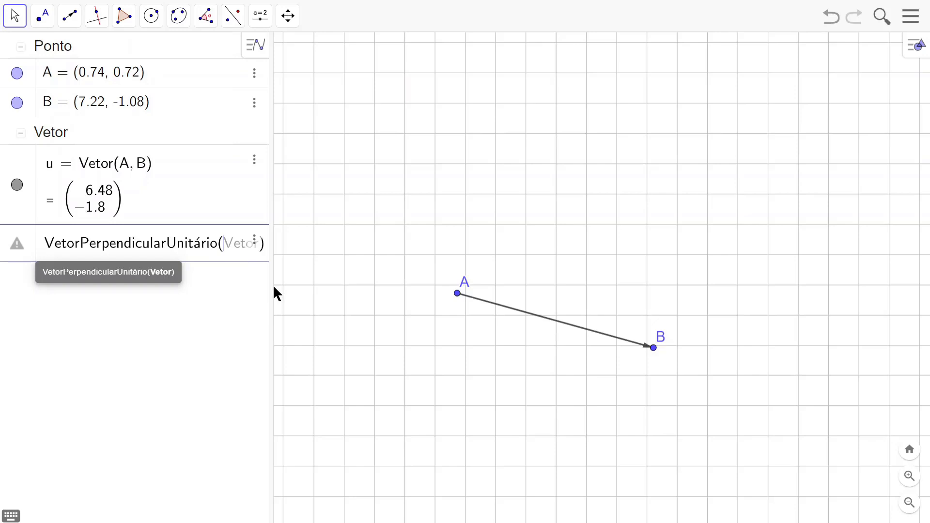
pyautogui.moveTo(272, 286); pyautogui.dragTo(291, 285)
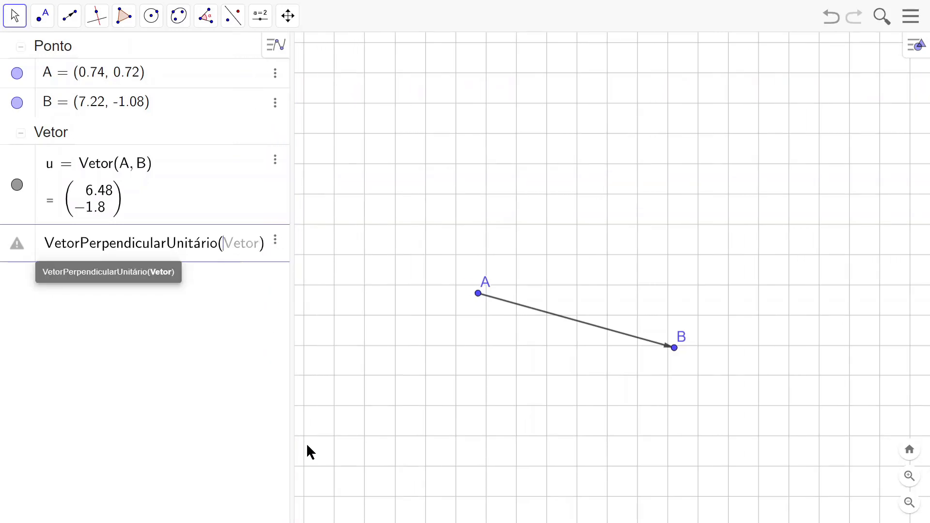
pyautogui.write('u')
pyautogui.press('Return')
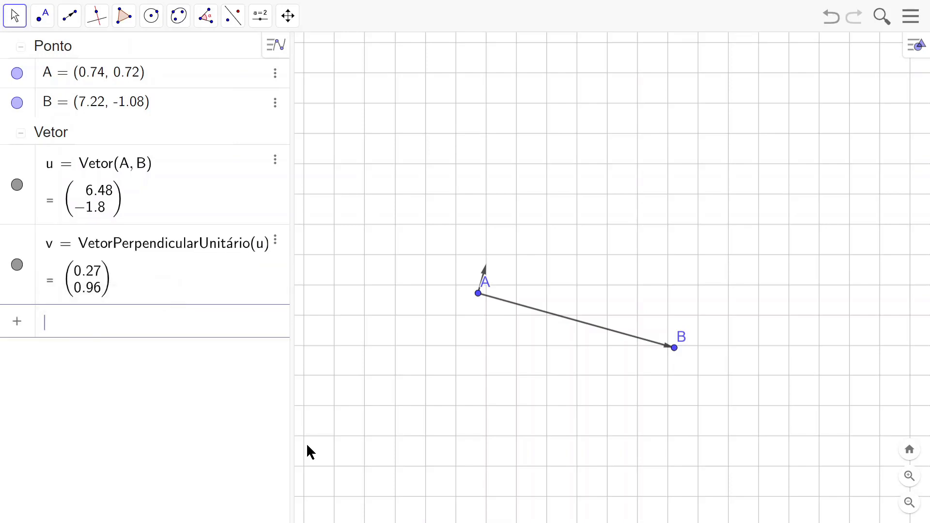
# Step: Place point A's label below and left of its point, and move B to (7, 0) and A to (1, 0)
pyautogui.click(13, 15)
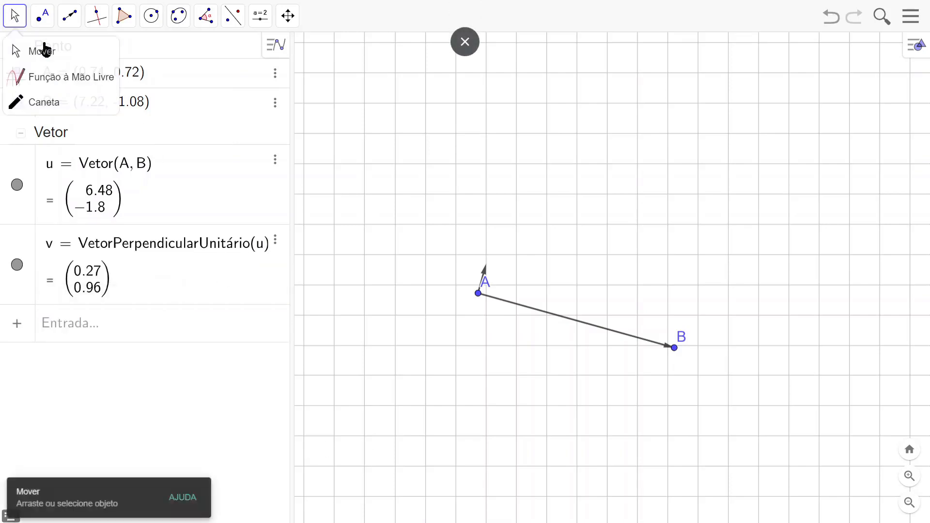
pyautogui.click(51, 50)
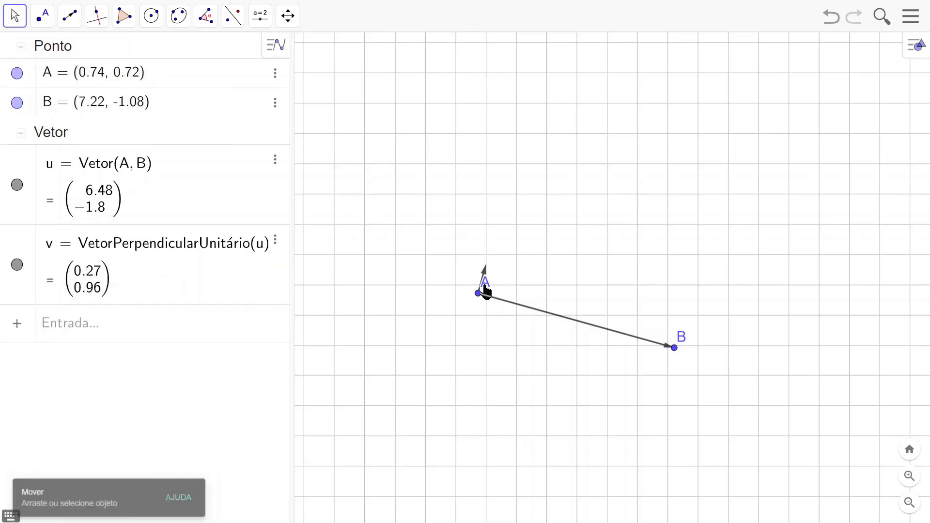
pyautogui.moveTo(485, 291); pyautogui.dragTo(471, 310)
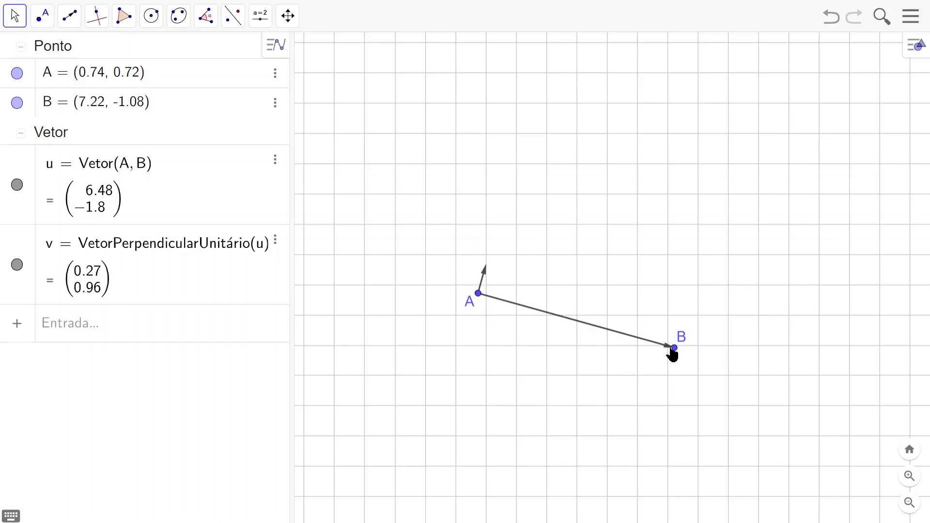
pyautogui.moveTo(674, 347); pyautogui.dragTo(667, 316)
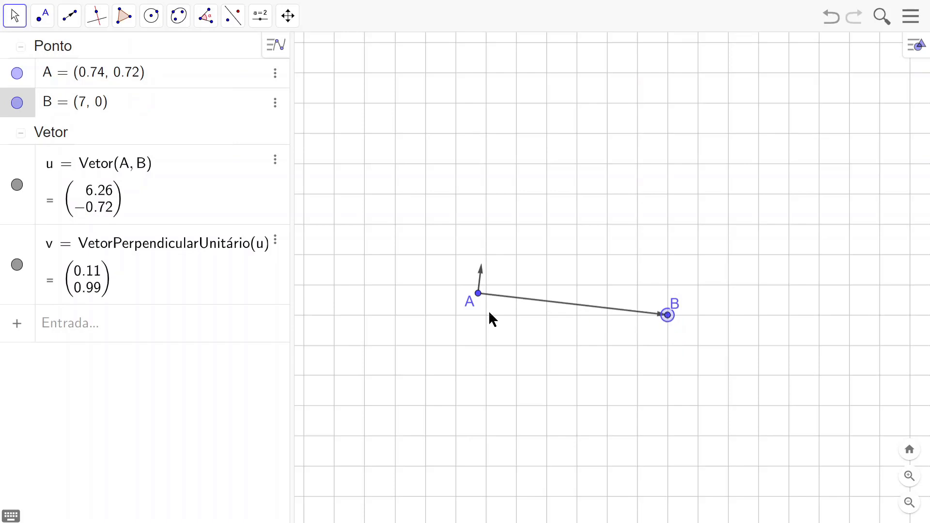
pyautogui.moveTo(476, 294); pyautogui.dragTo(487, 323)
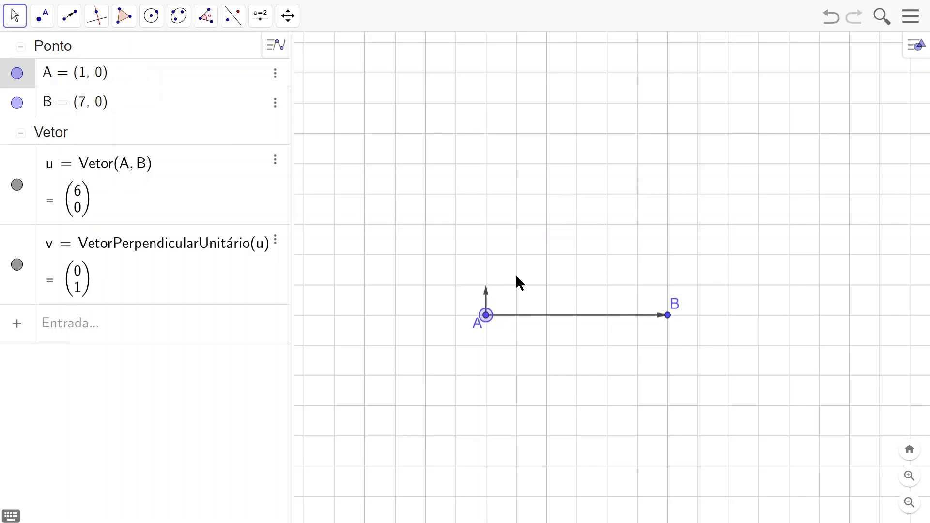
pyautogui.click(641, 241)
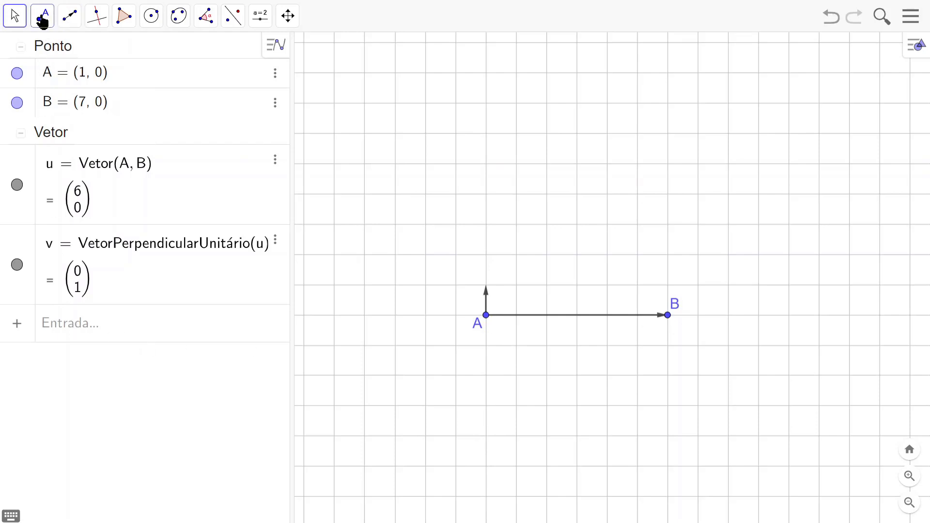
# Step: Create the line through point A with direction vector v using the Reta(Ponto, Vetor Diretor) command, as Reta(A, v)
pyautogui.click(59, 326)
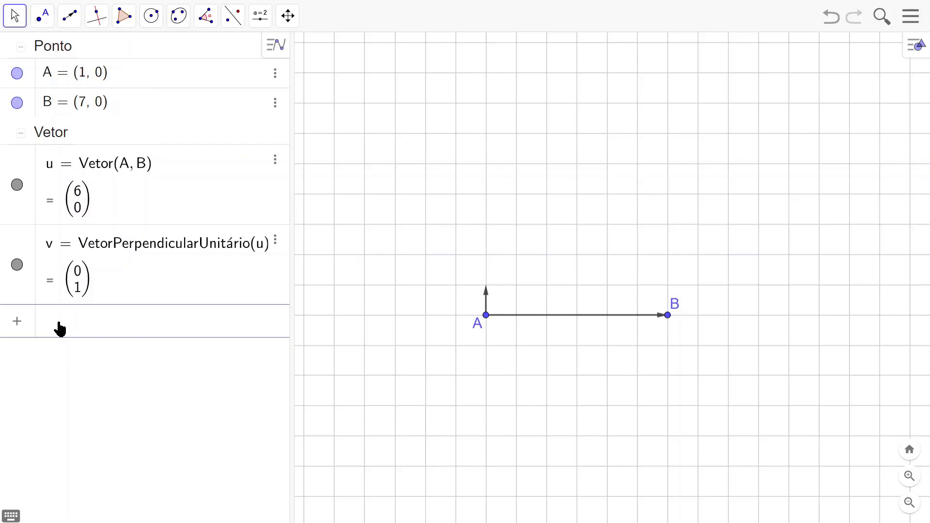
pyautogui.write('Reta')
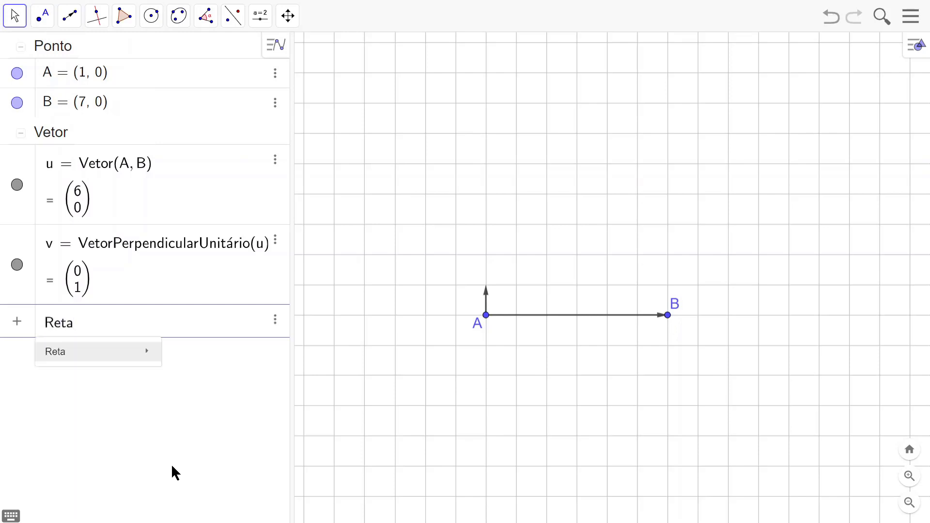
pyautogui.moveTo(150, 353)
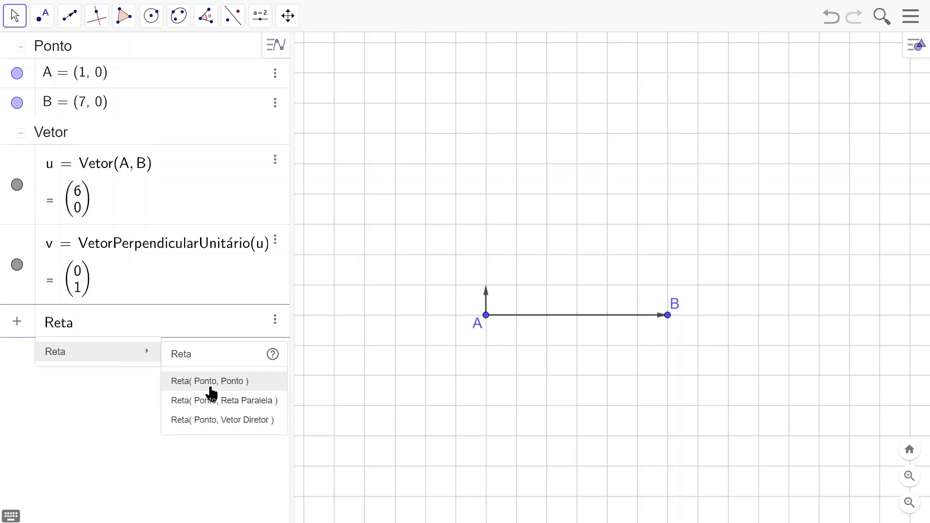
pyautogui.click(249, 421)
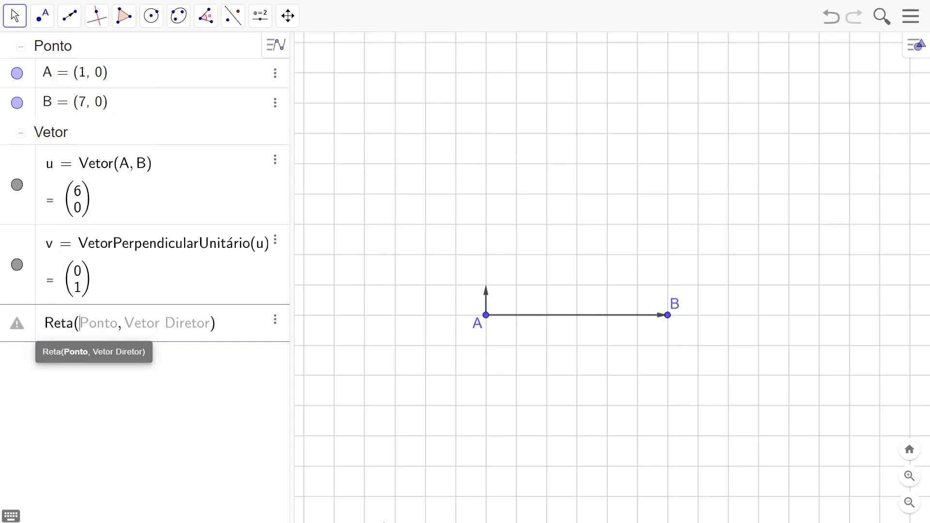
pyautogui.write('A,')
pyautogui.press('Tab')
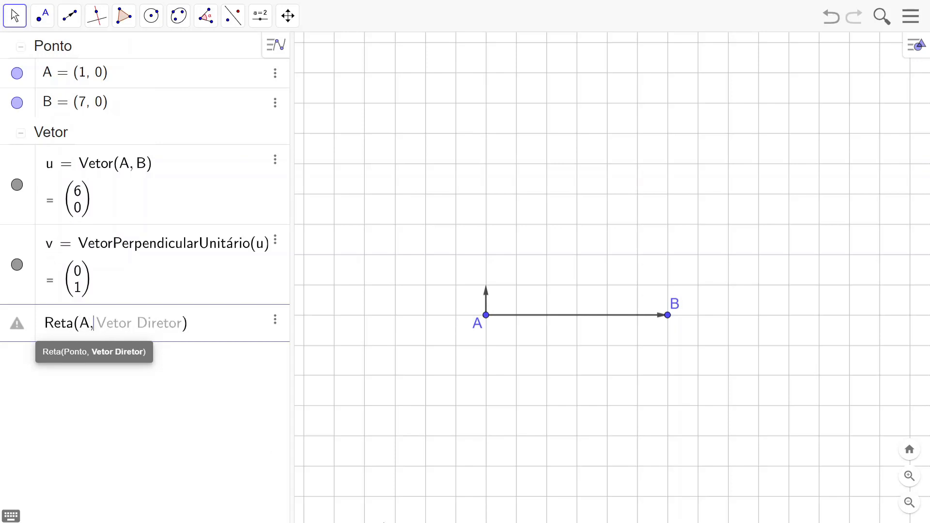
pyautogui.write('v')
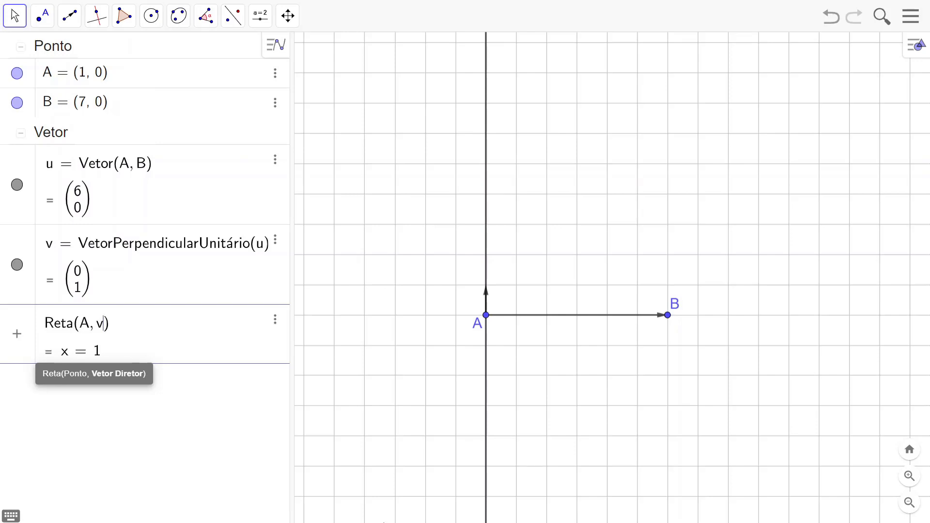
pyautogui.press('Return')
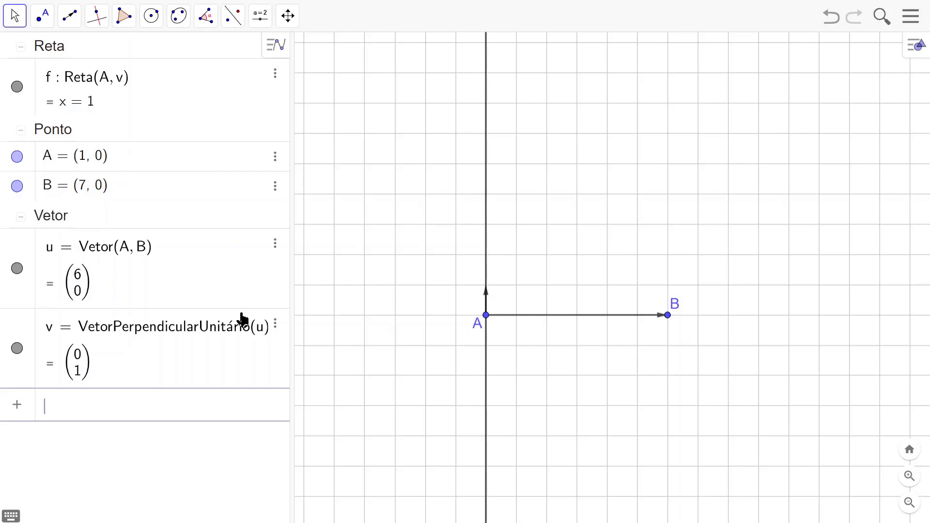
# Step: Place a new point on the vertical line through A, above A at about (1, 4.28)
pyautogui.click(41, 22)
pyautogui.click(73, 53)
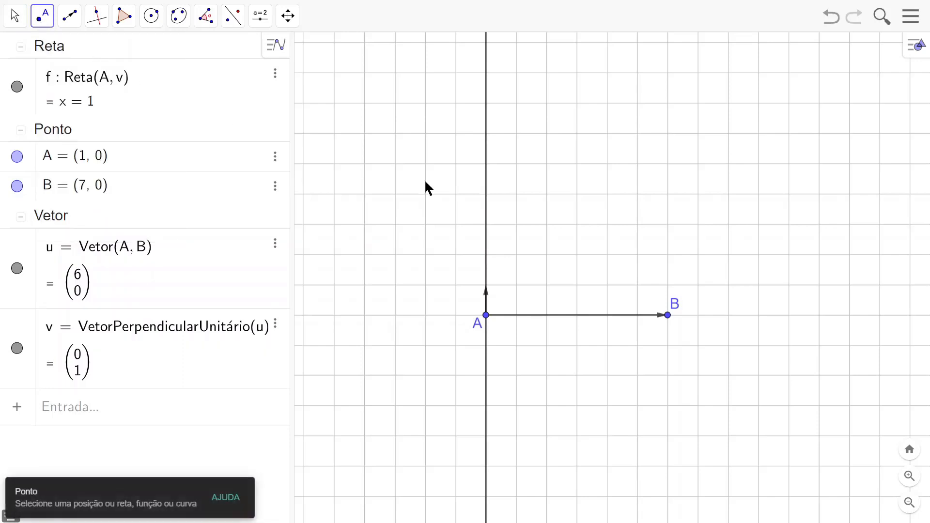
pyautogui.click(486, 187)
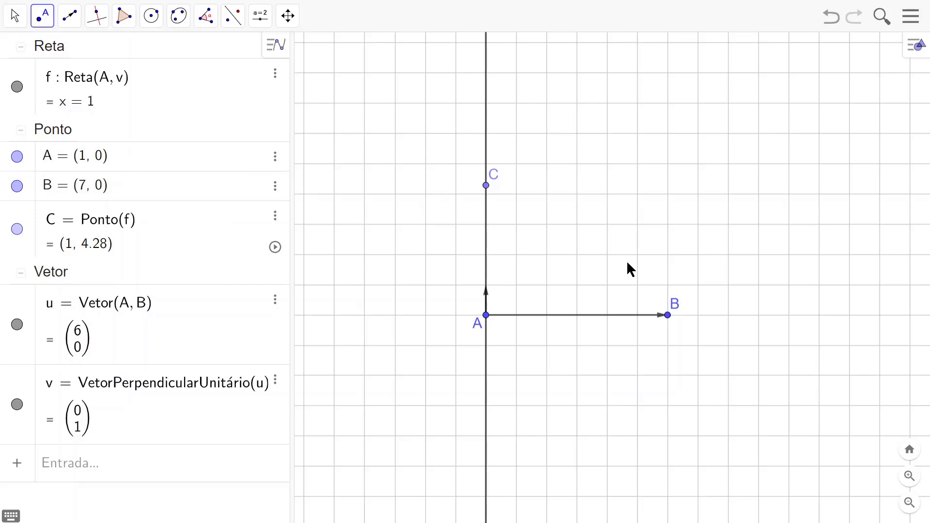
# Step: Rename the new point on the vertical line as D, and undo the renaming
pyautogui.write('D')
pyautogui.press('Return')
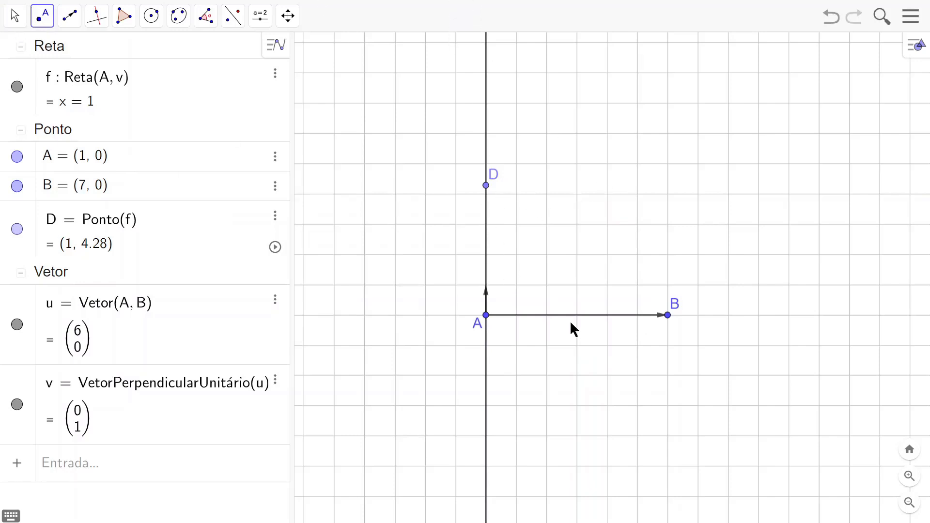
pyautogui.click(830, 18)
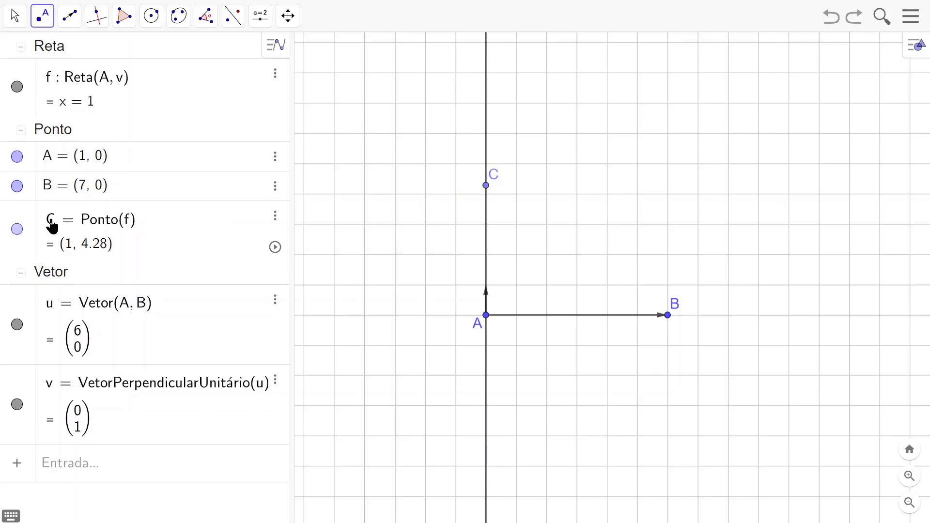
# Step: Switch to the Move tool and rename point C as D by editing its definition in the algebra view
pyautogui.click(15, 16)
pyautogui.click(23, 51)
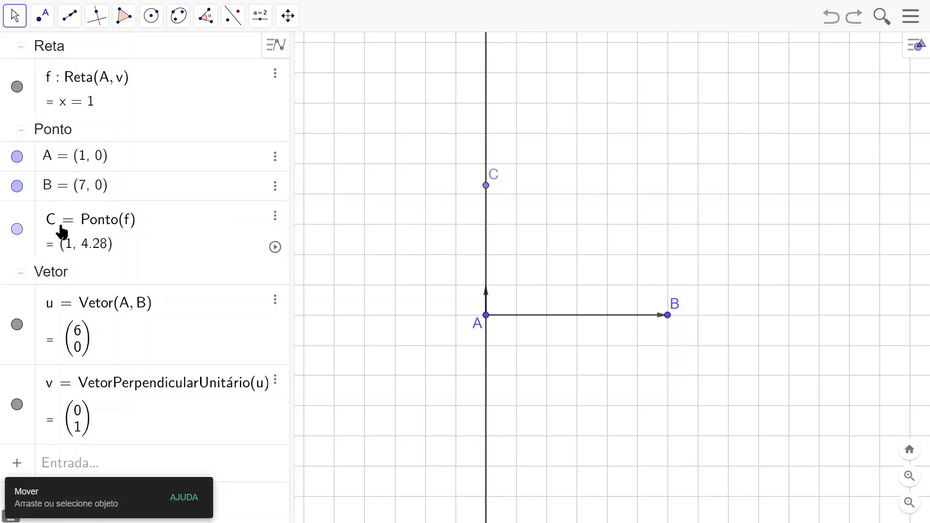
pyautogui.click(61, 229)
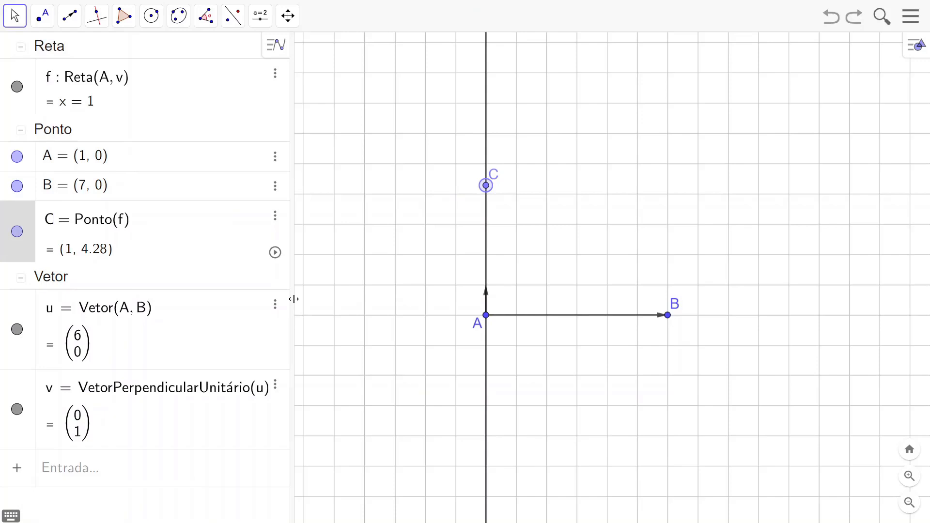
pyautogui.press('BackSpace')
pyautogui.write('D')
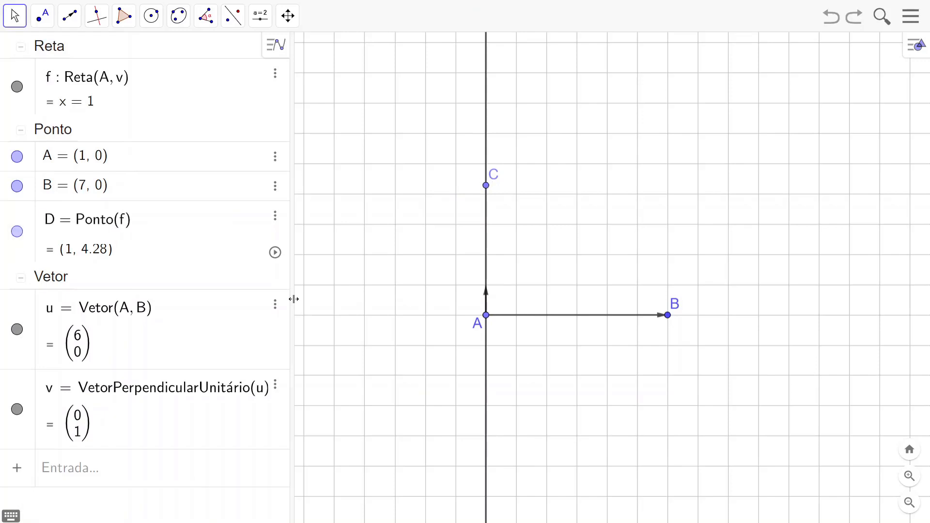
pyautogui.press('Return')
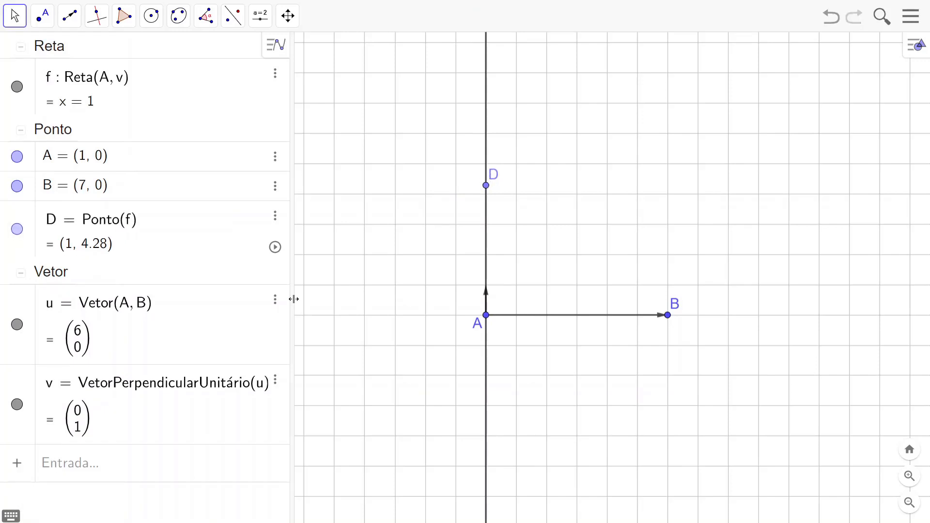
# Step: Slide point D down the vertical line to about (1, 3.32) and place its label left of the point
pyautogui.click(488, 188)
pyautogui.moveTo(488, 189); pyautogui.dragTo(487, 214)
pyautogui.click(576, 246)
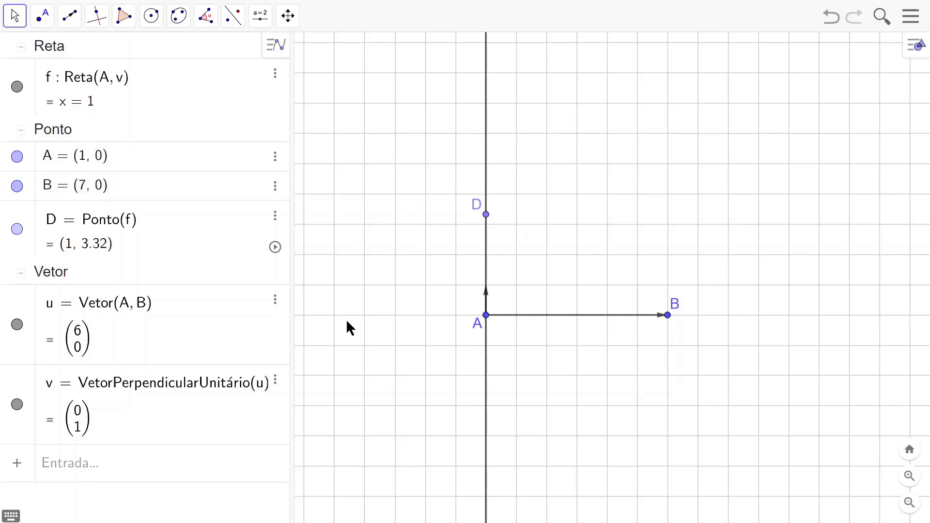
# Step: Construct the line through point D parallel to vector AB with the Reta Paralela tool
pyautogui.click(35, 489)
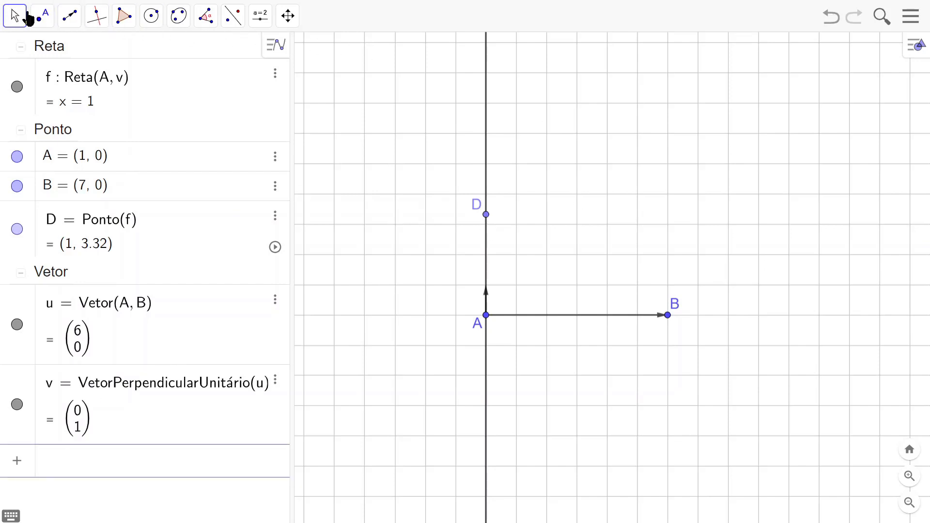
pyautogui.click(96, 17)
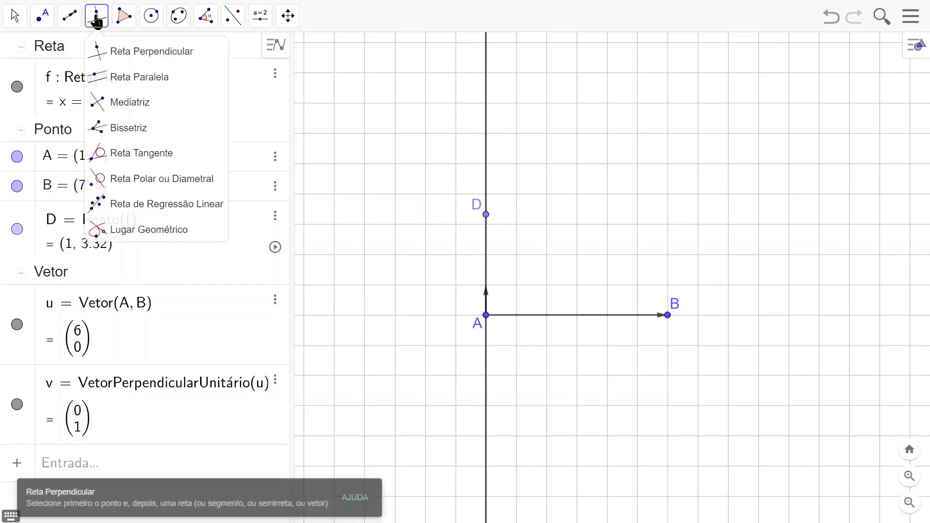
pyautogui.click(145, 79)
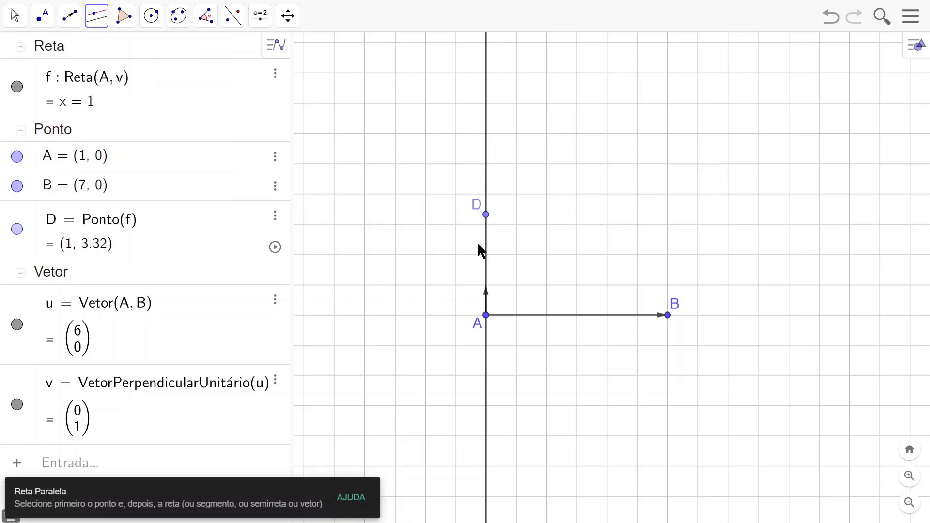
pyautogui.click(487, 216)
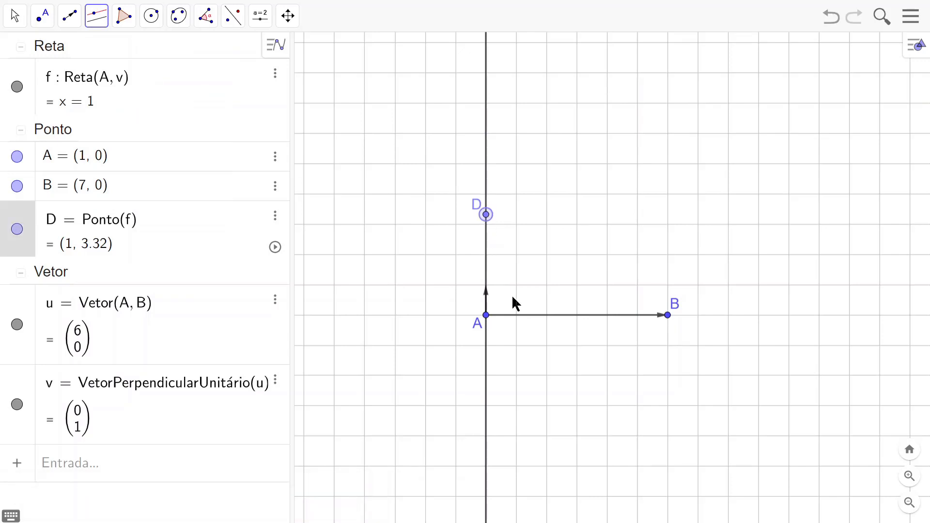
pyautogui.click(551, 316)
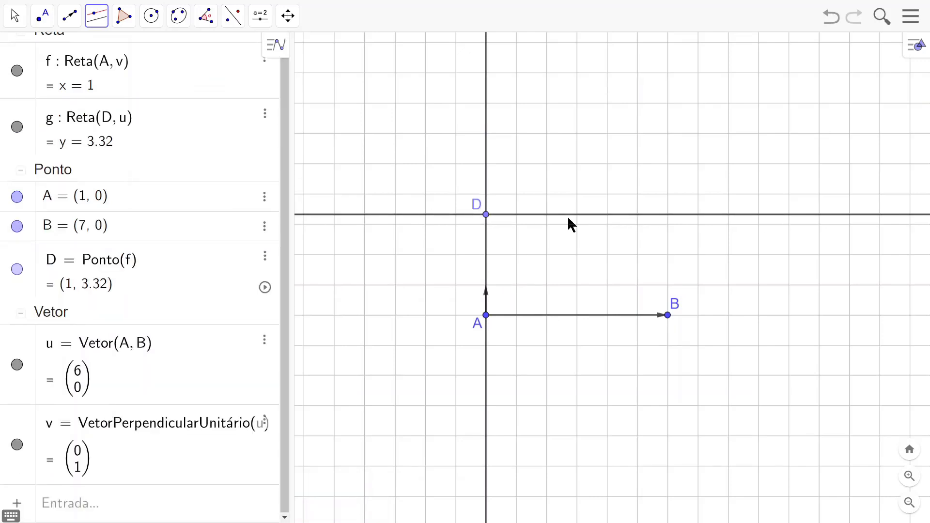
# Step: Switch to the Move tool, then move point B to (6, 0) and point D to (1, 3)
pyautogui.click(14, 15)
pyautogui.click(21, 53)
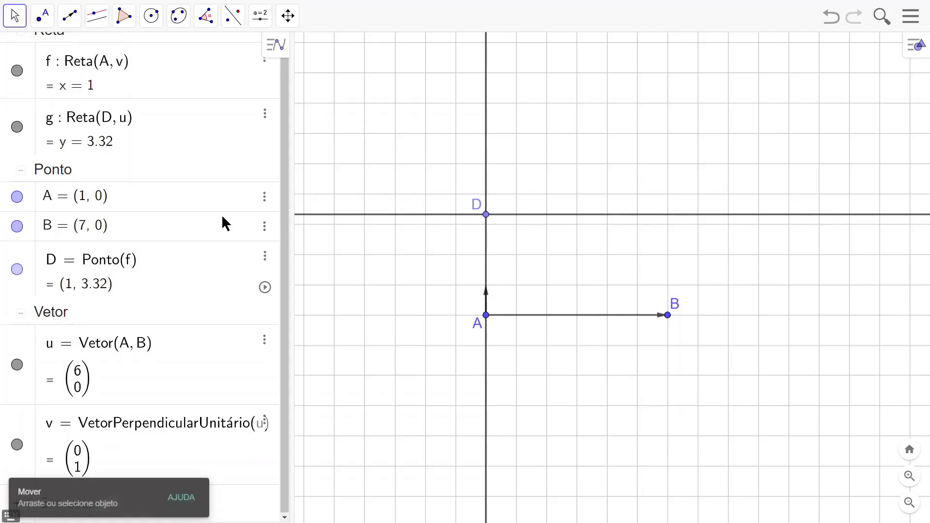
pyautogui.moveTo(670, 320); pyautogui.dragTo(637, 315)
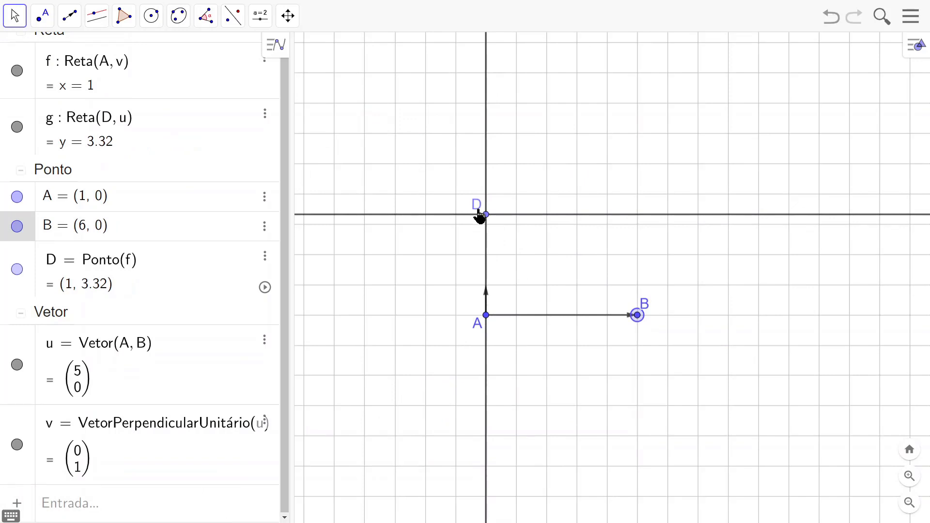
pyautogui.moveTo(486, 221)
pyautogui.mouseDown()
pyautogui.moveTo(490, 114)
pyautogui.moveTo(494, 409)
pyautogui.moveTo(494, 164)
pyautogui.moveTo(487, 227)
pyautogui.mouseUp()
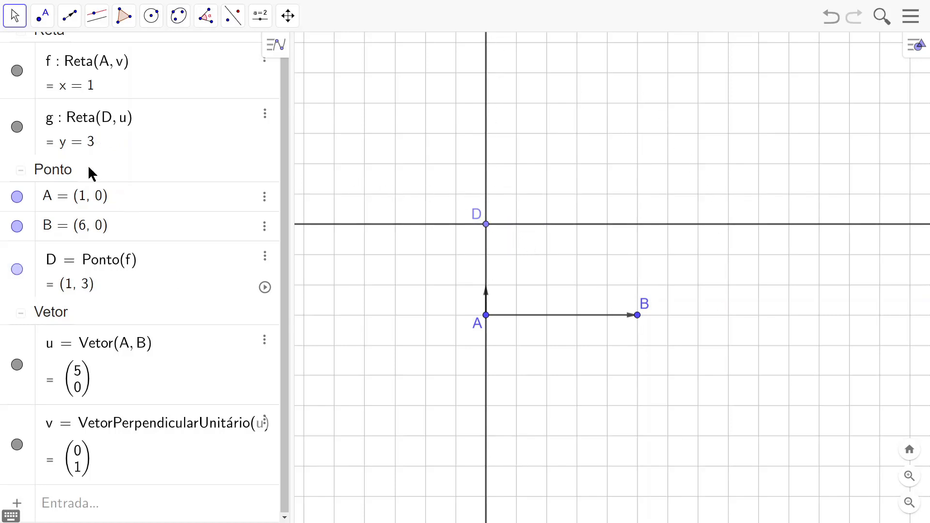
# Step: Hide and show line g and line f one after the other to identify each in the drawing
pyautogui.click(18, 127)
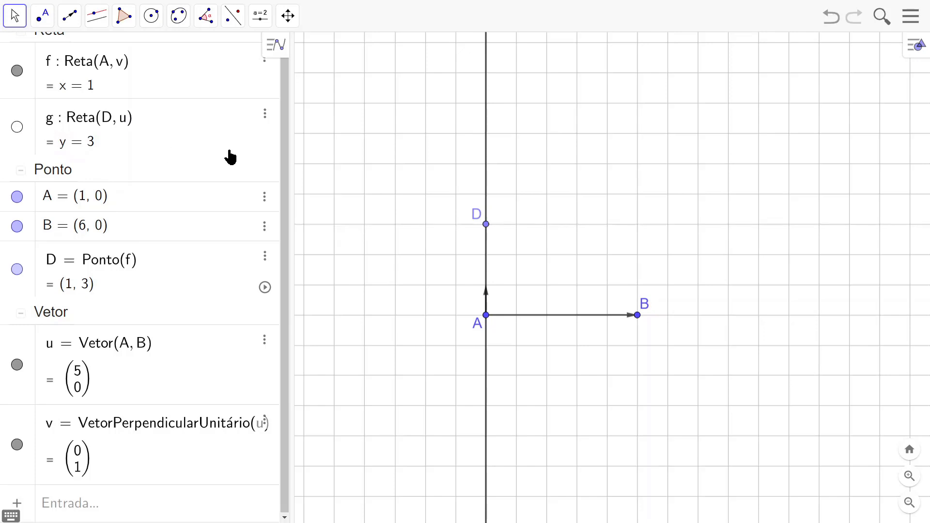
pyautogui.click(18, 128)
pyautogui.click(18, 70)
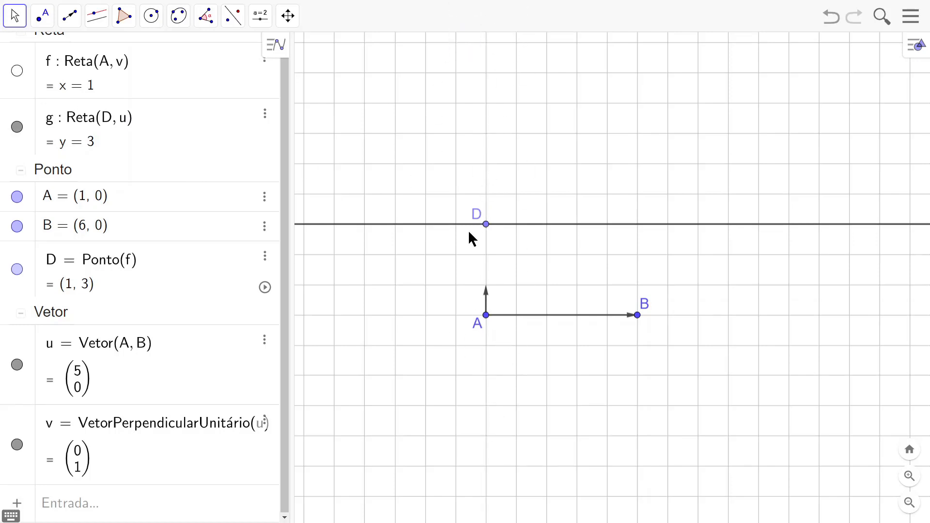
pyautogui.click(17, 70)
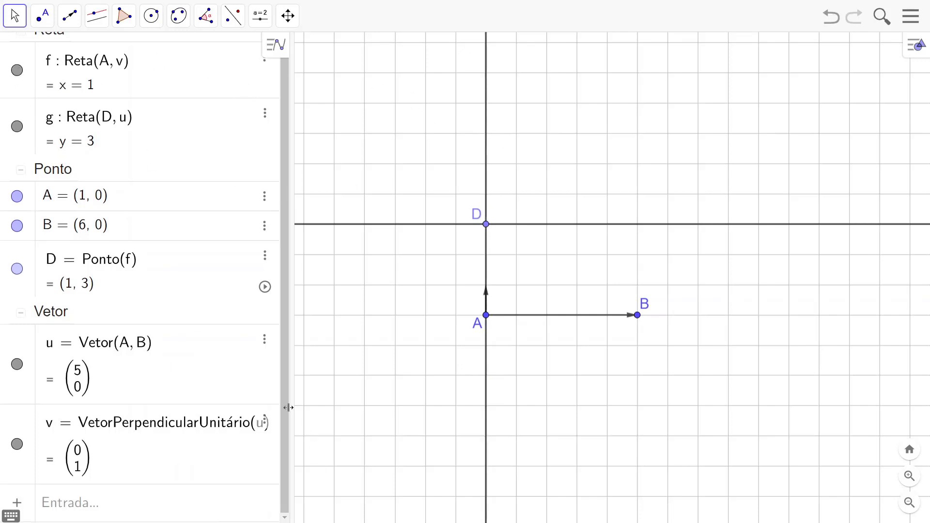
# Step: Collapse the Vetor and Ponto groups in the algebra view, leaving the Reta group expanded
pyautogui.click(62, 506)
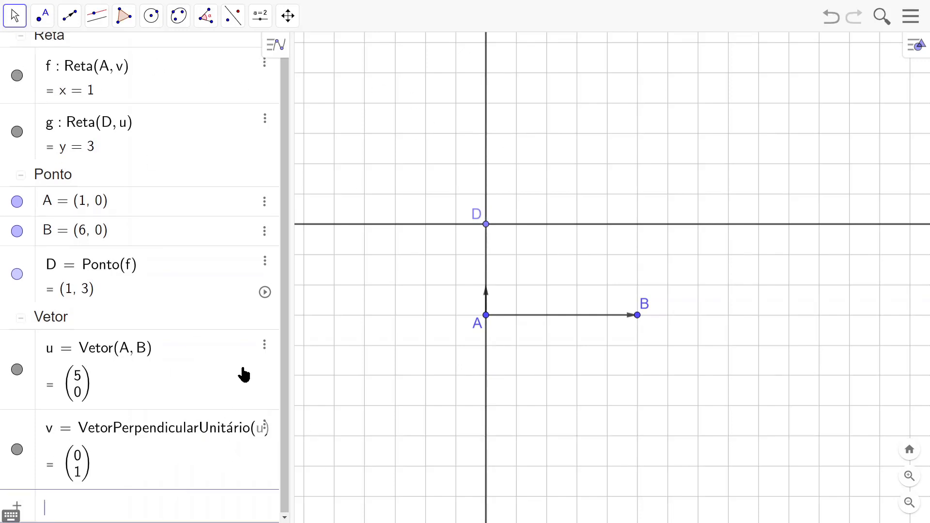
pyautogui.click(21, 320)
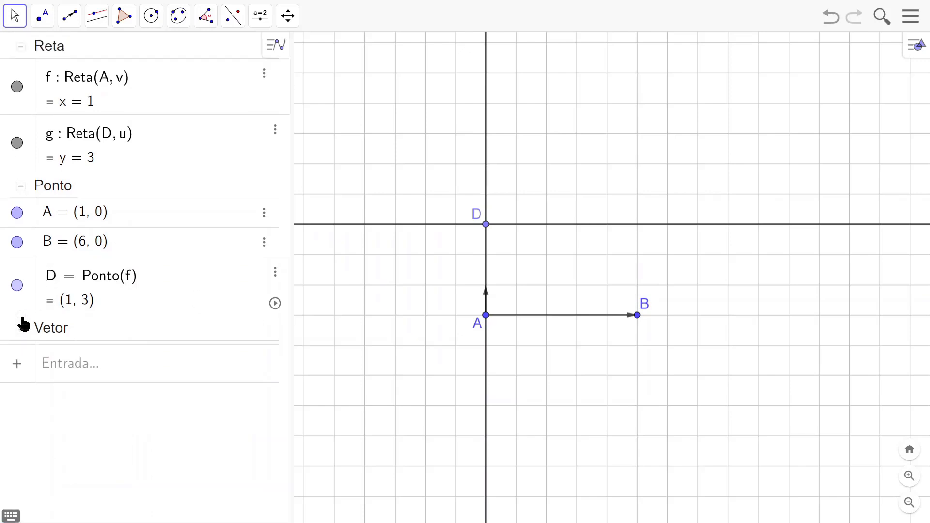
pyautogui.click(21, 190)
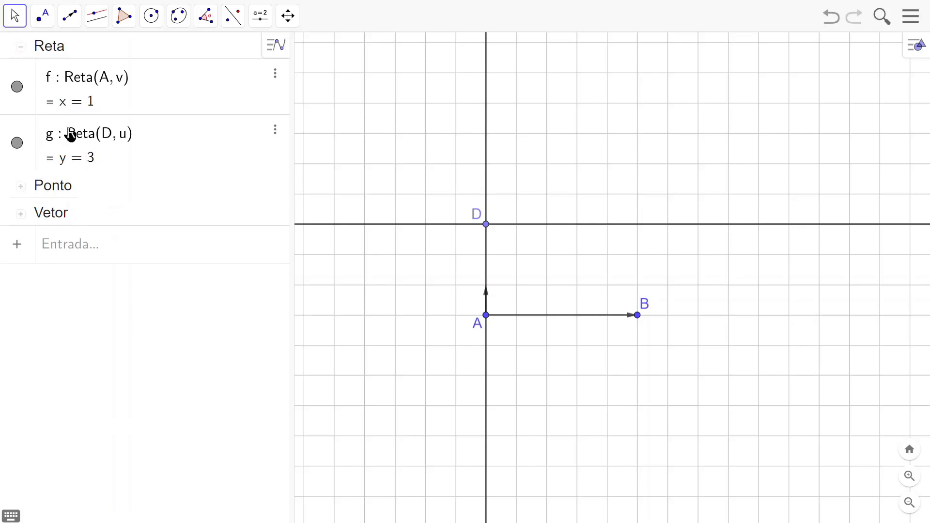
pyautogui.click(67, 248)
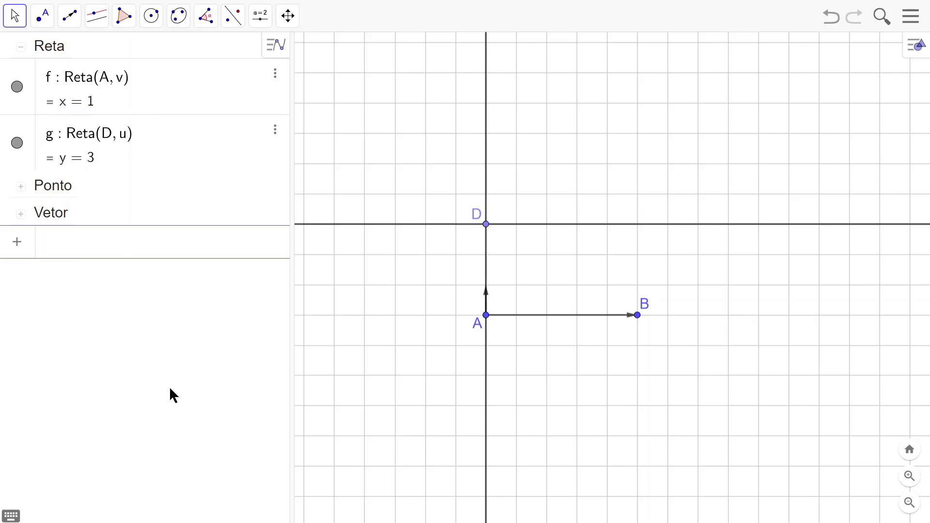
pyautogui.write('Para')
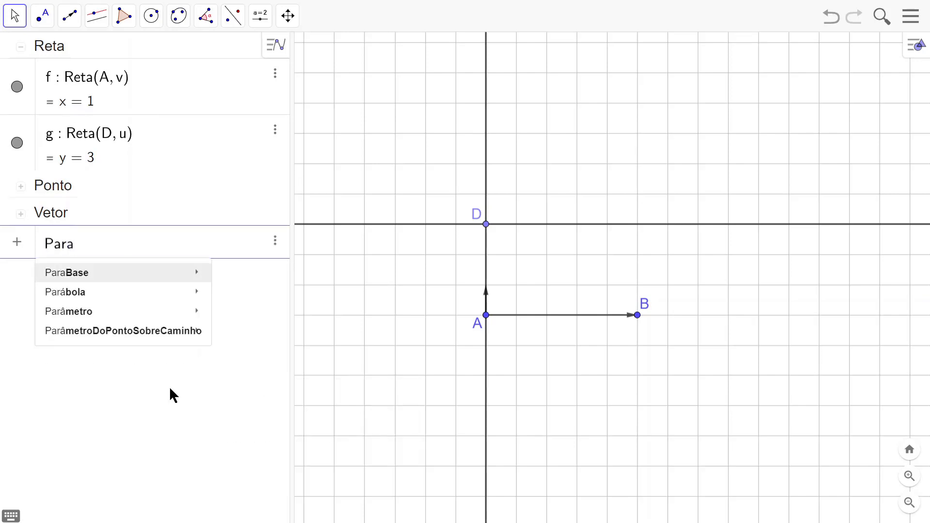
pyautogui.write('l')
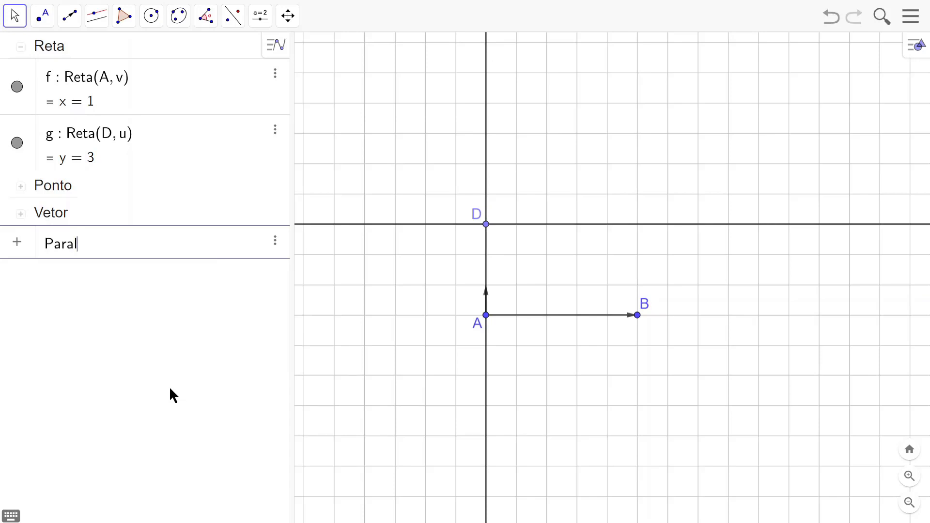
pyautogui.press('BackSpace')
pyautogui.press('BackSpace')
pyautogui.press('BackSpace')
# Step: Create the line through B parallel to line f with the command Reta(B, f), and move point B to (7, 0)
pyautogui.write('ta')
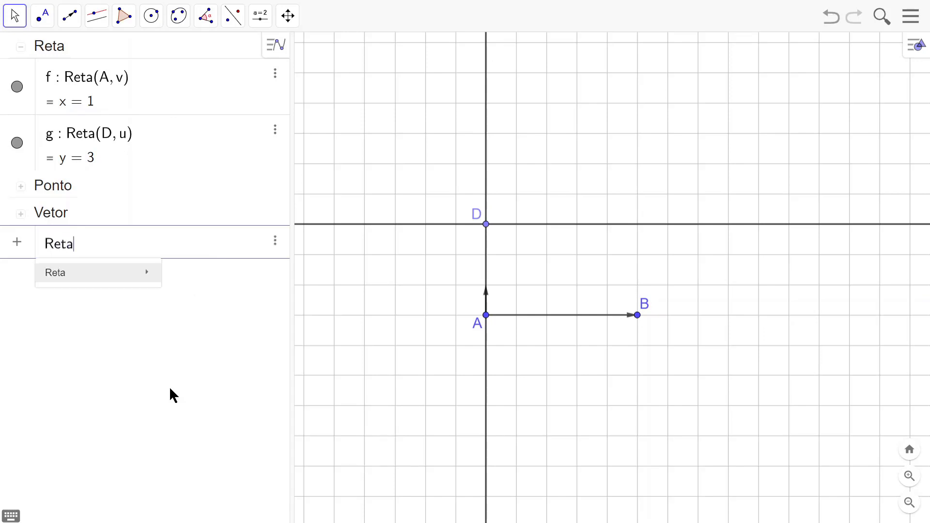
pyautogui.moveTo(138, 277)
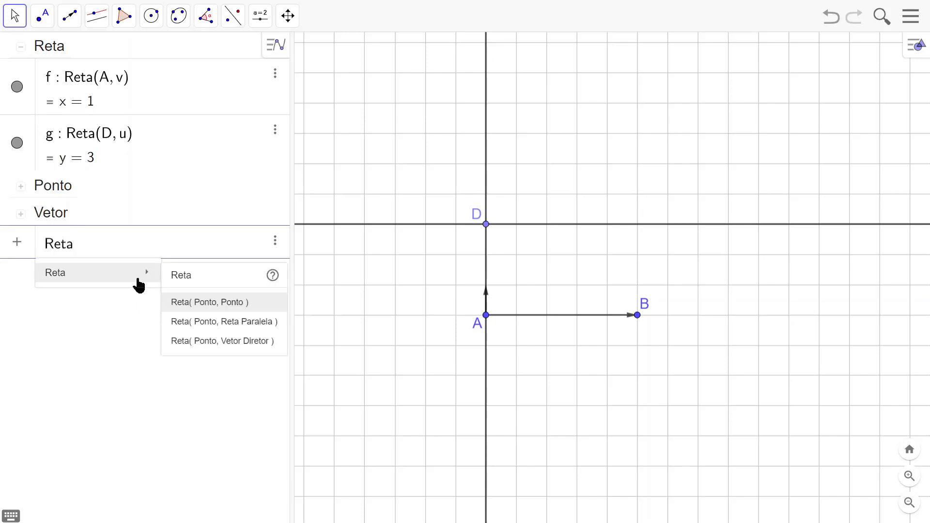
pyautogui.click(229, 323)
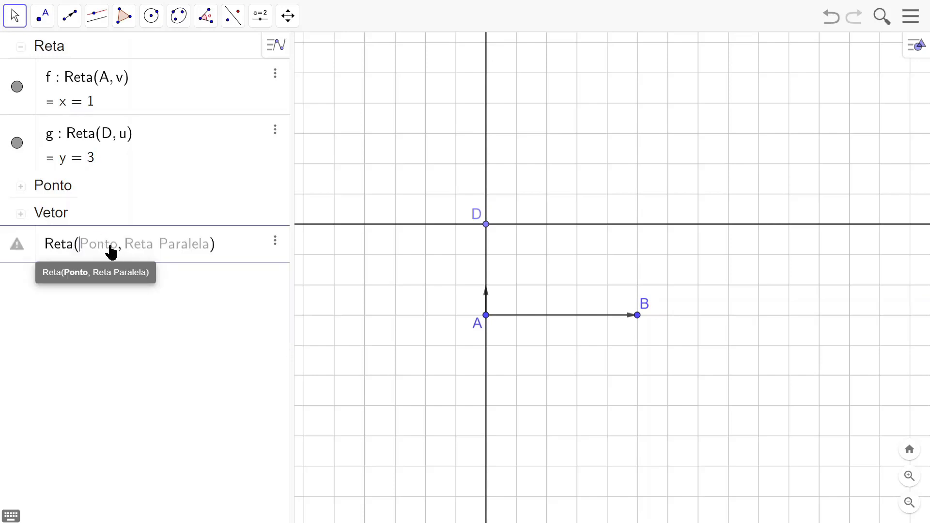
pyautogui.write('D')
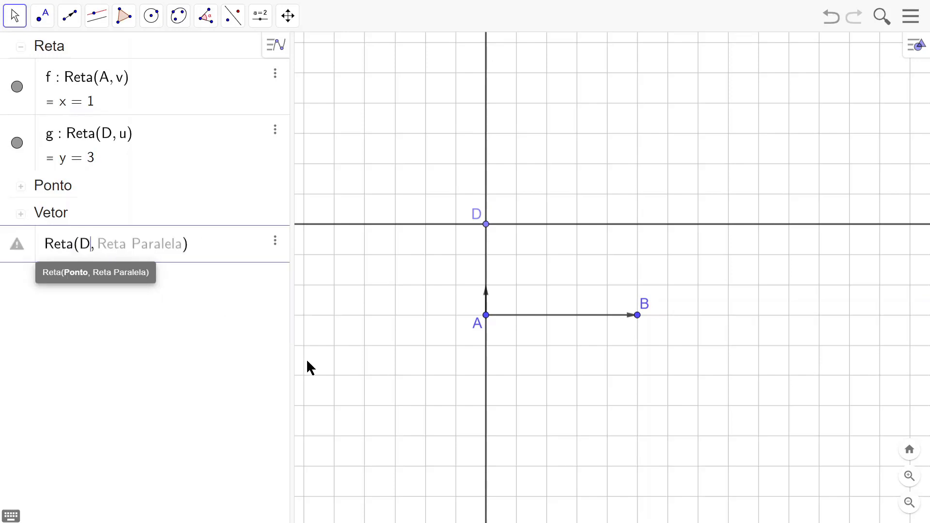
pyautogui.press('Right')
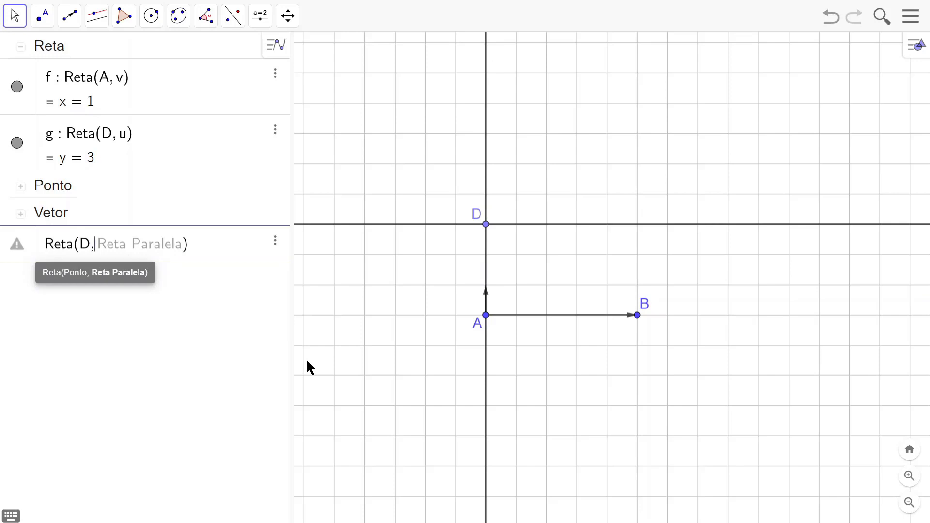
pyautogui.write('f')
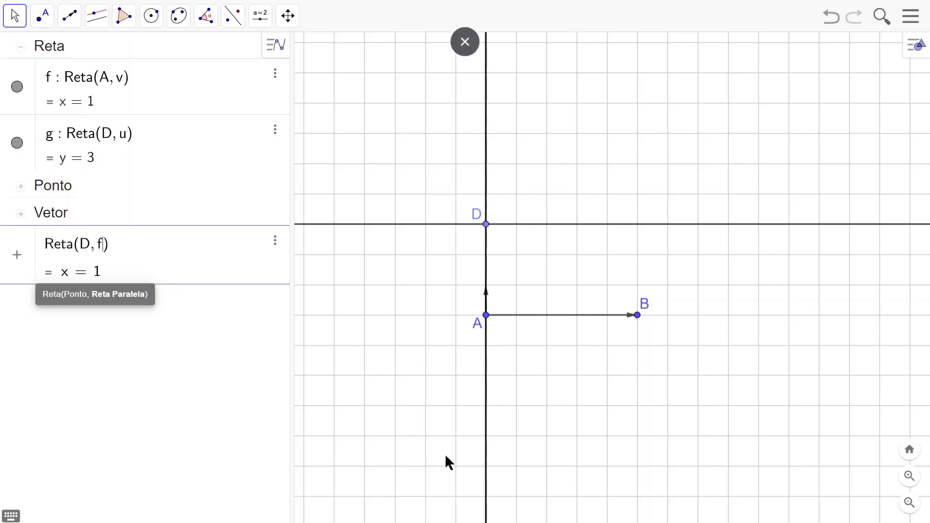
pyautogui.click(89, 251)
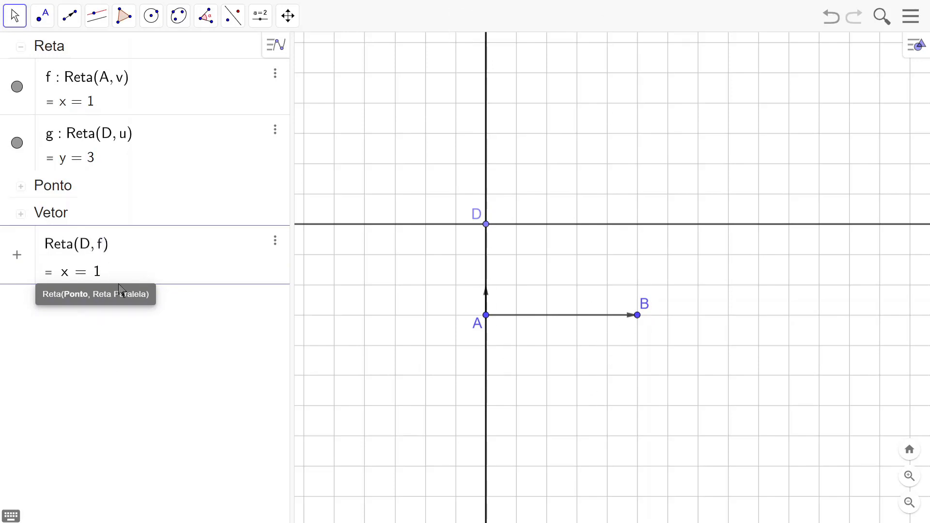
pyautogui.press('BackSpace')
pyautogui.write('B')
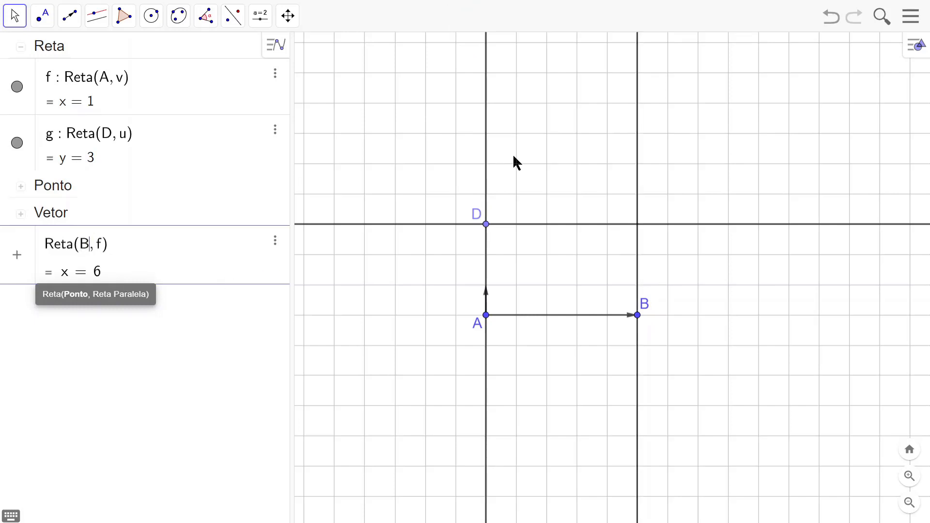
pyautogui.press('Return')
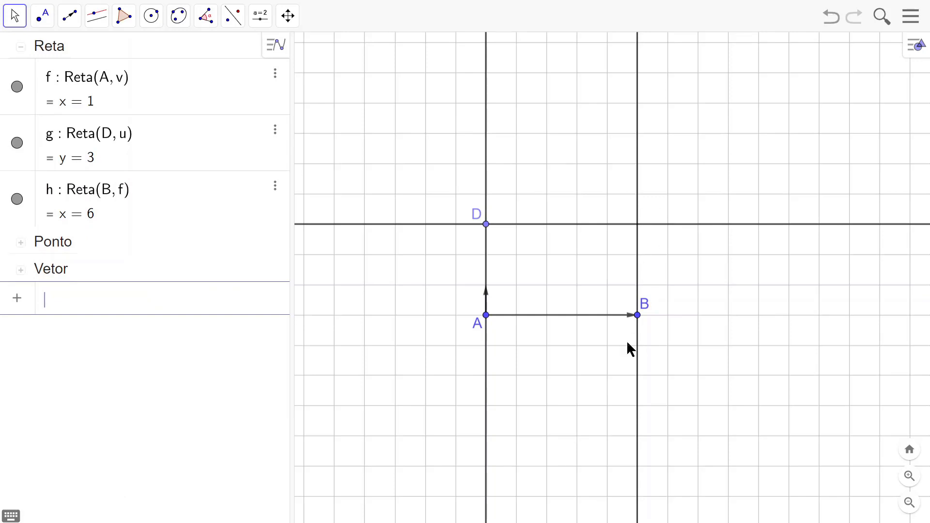
pyautogui.click(16, 18)
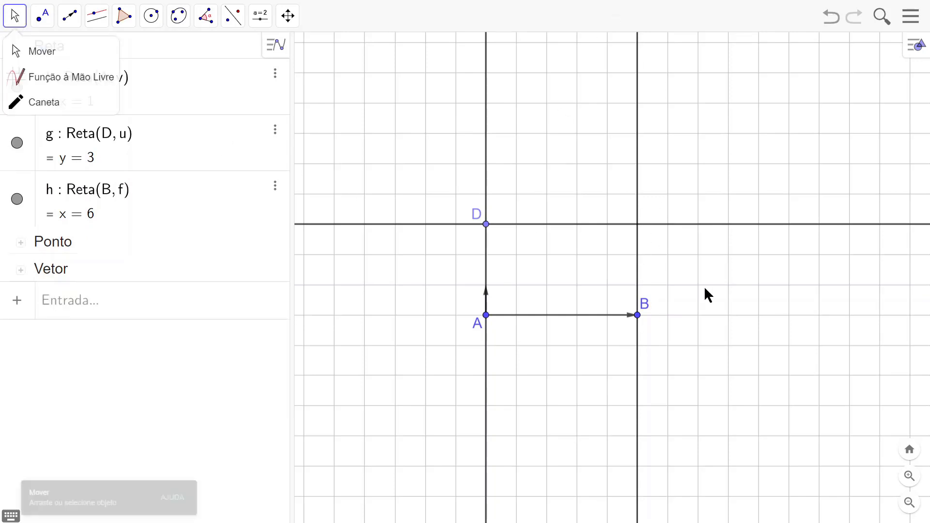
pyautogui.moveTo(637, 315); pyautogui.dragTo(672, 324)
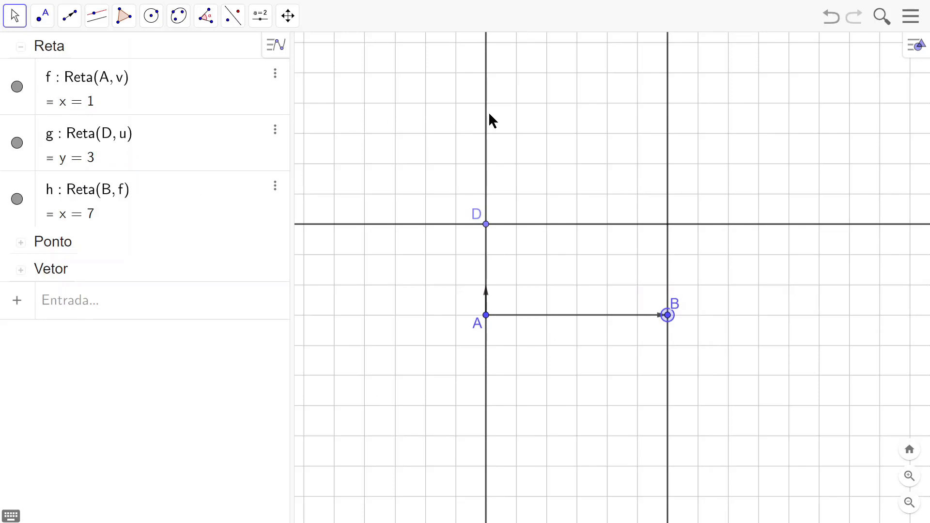
# Step: Draw the polygon ABCD with the Polígono tool, placing vertex C at the intersection of lines g and h
pyautogui.click(123, 16)
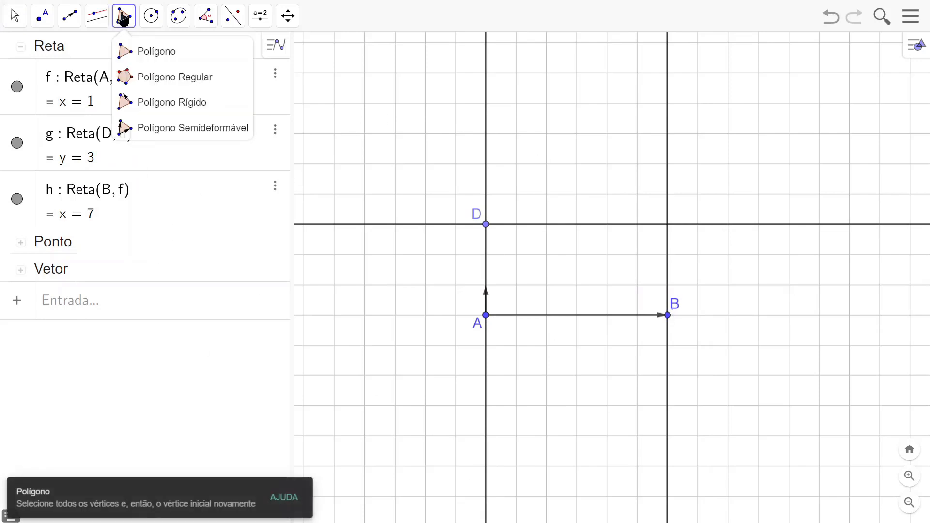
pyautogui.click(133, 52)
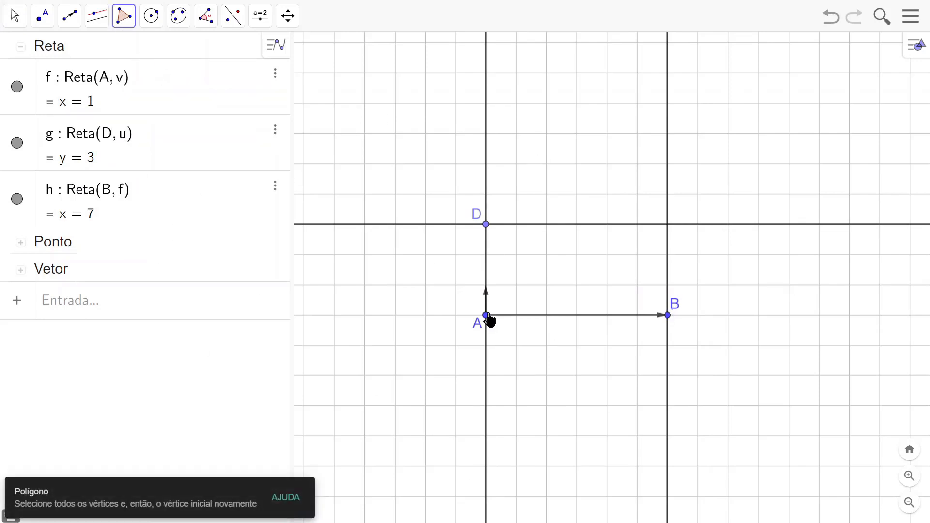
pyautogui.click(486, 316)
pyautogui.click(668, 316)
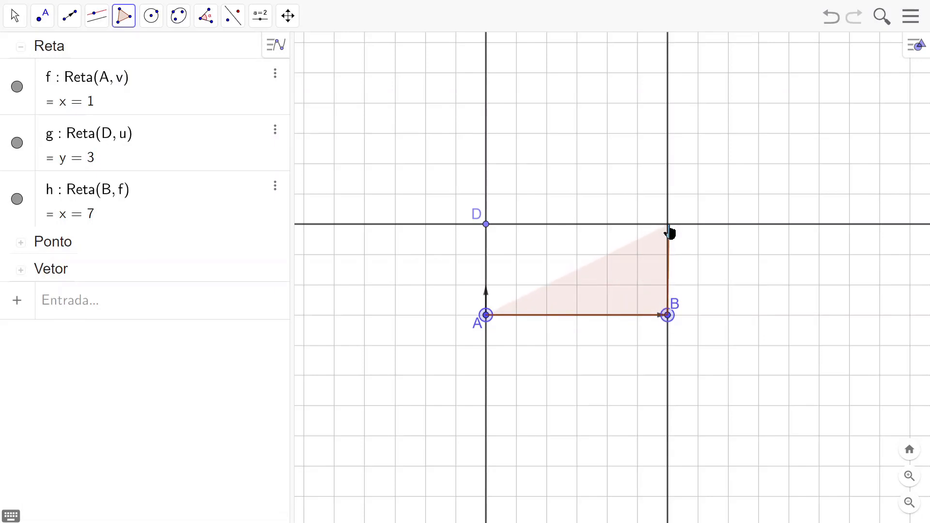
pyautogui.click(668, 225)
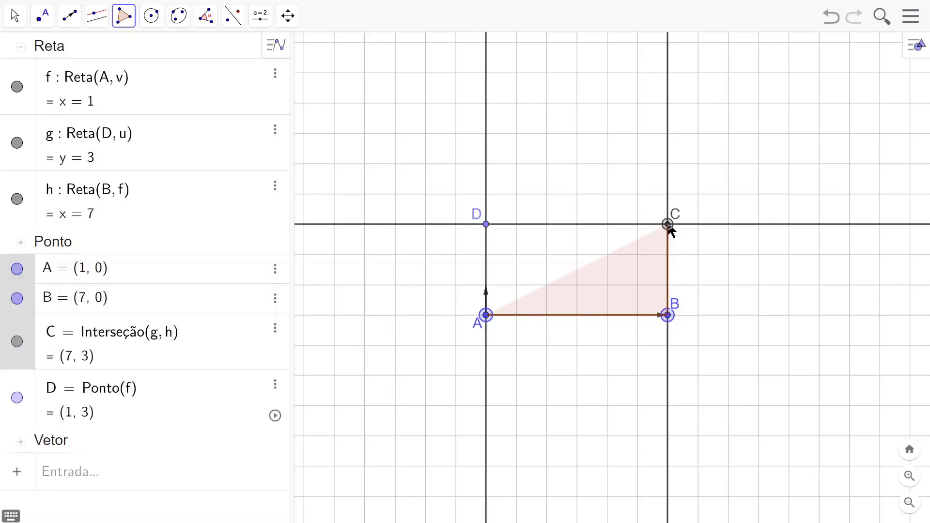
pyautogui.click(486, 225)
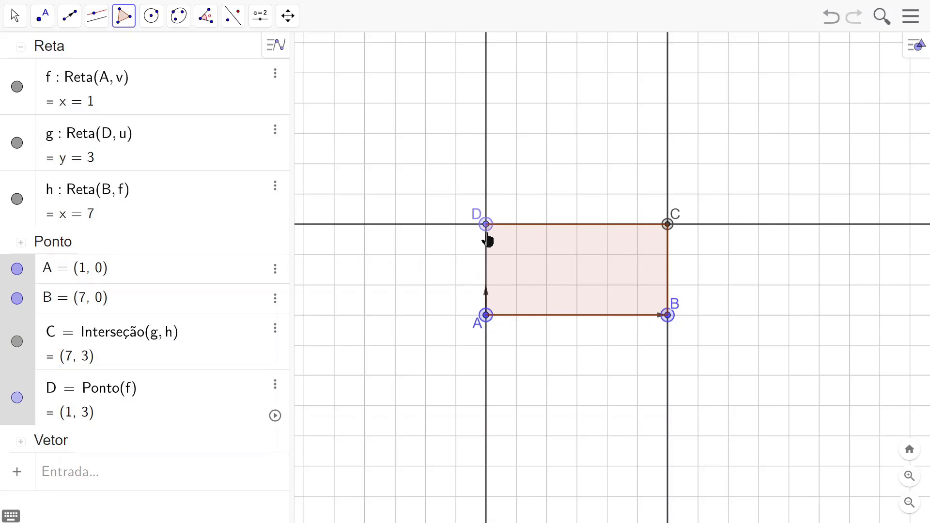
pyautogui.click(485, 315)
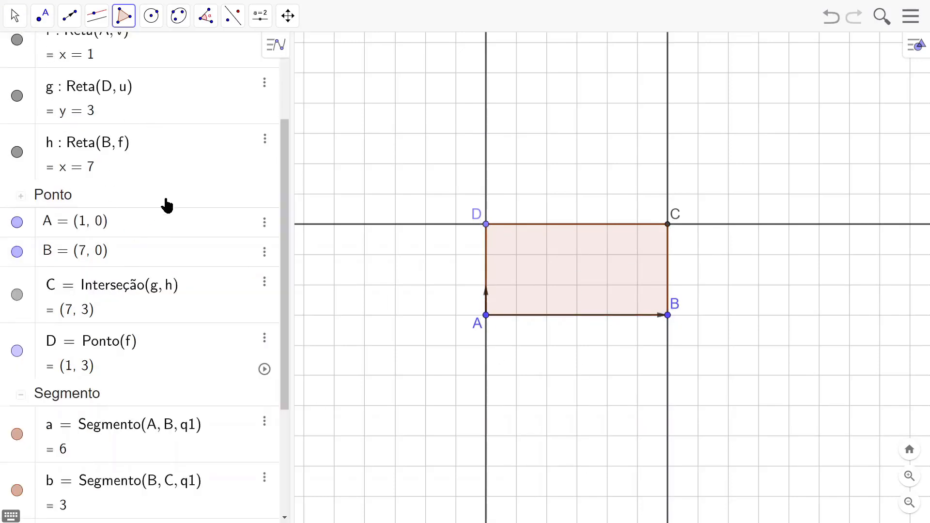
# Step: Select all the lines in the Reta group and hide f, g and h from the drawing
pyautogui.click(14, 16)
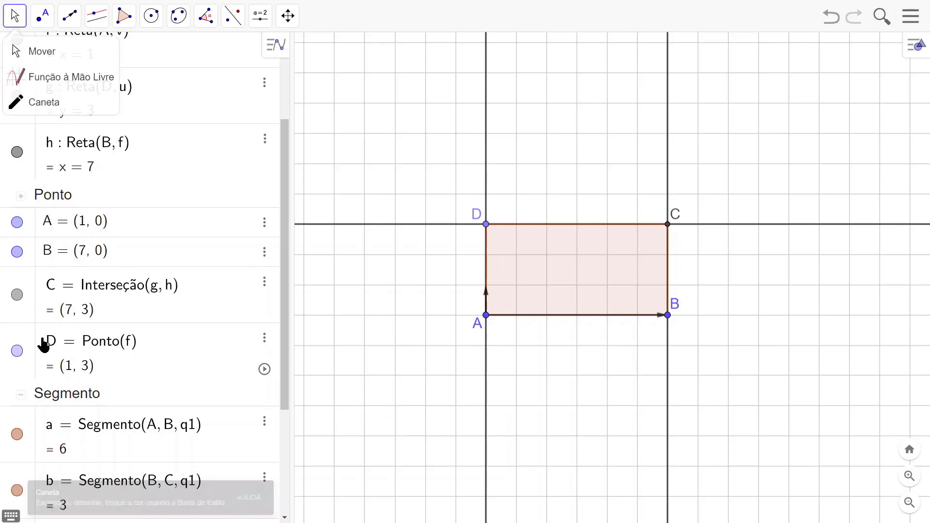
pyautogui.moveTo(288, 334); pyautogui.dragTo(288, 204)
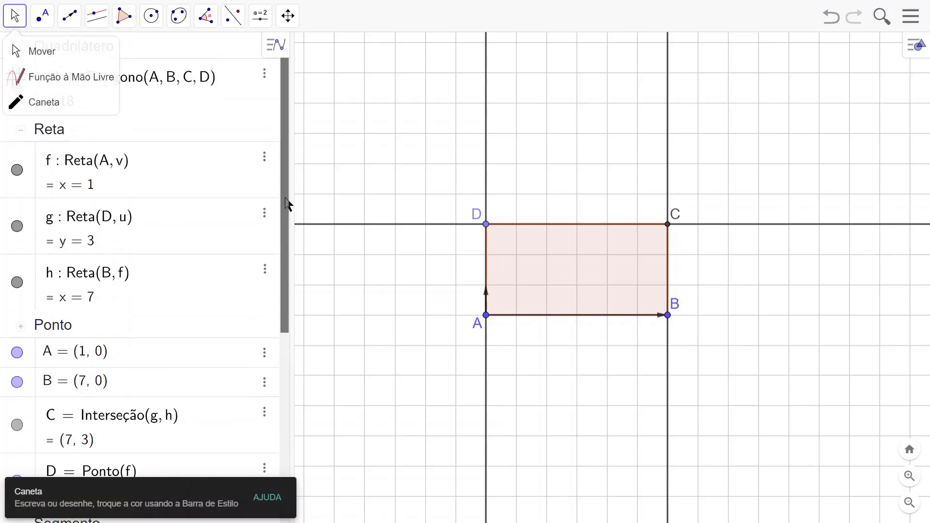
pyautogui.click(48, 132)
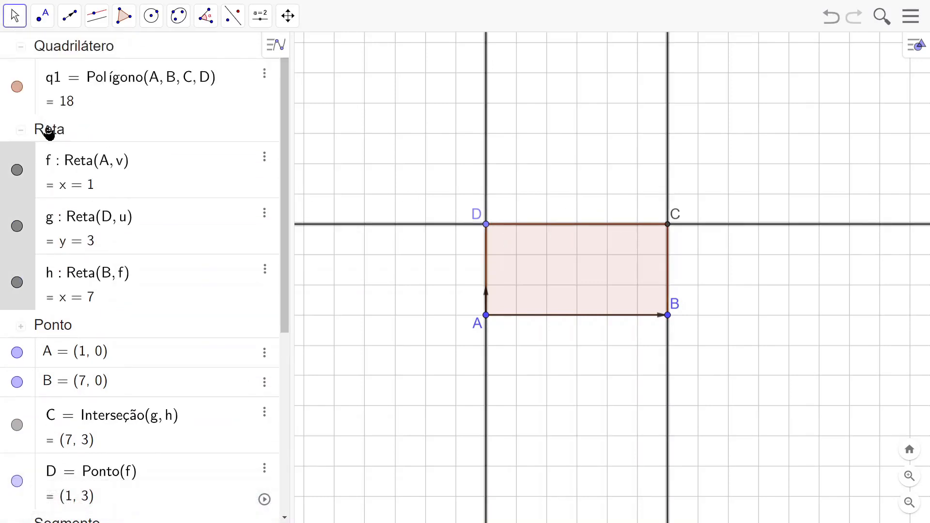
pyautogui.rightClick(70, 165)
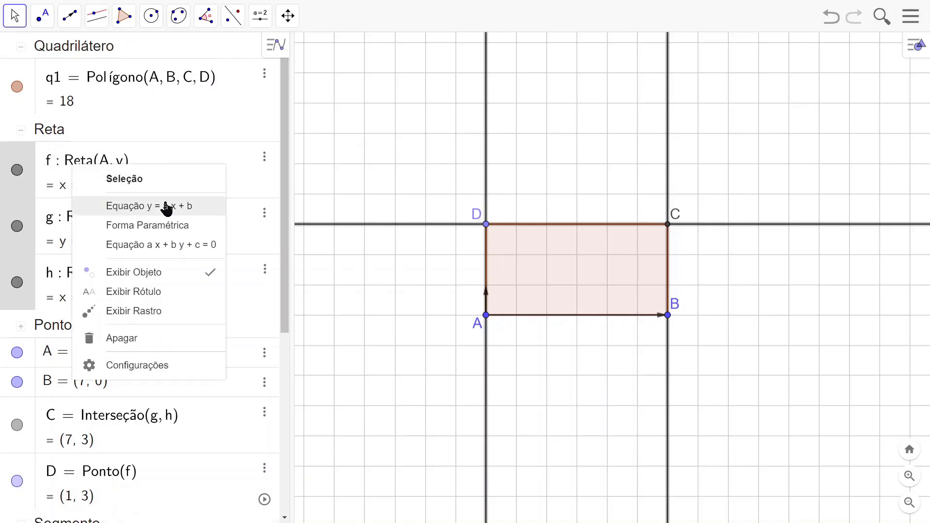
pyautogui.click(147, 273)
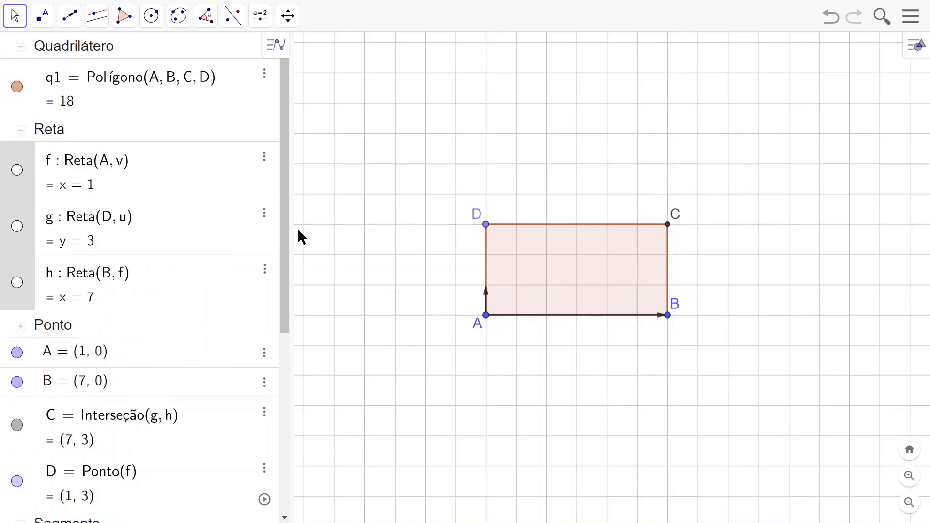
# Step: Expand the Vetor group and hide vectors u and v from the drawing
pyautogui.moveTo(286, 221); pyautogui.dragTo(287, 416)
pyautogui.click(22, 477)
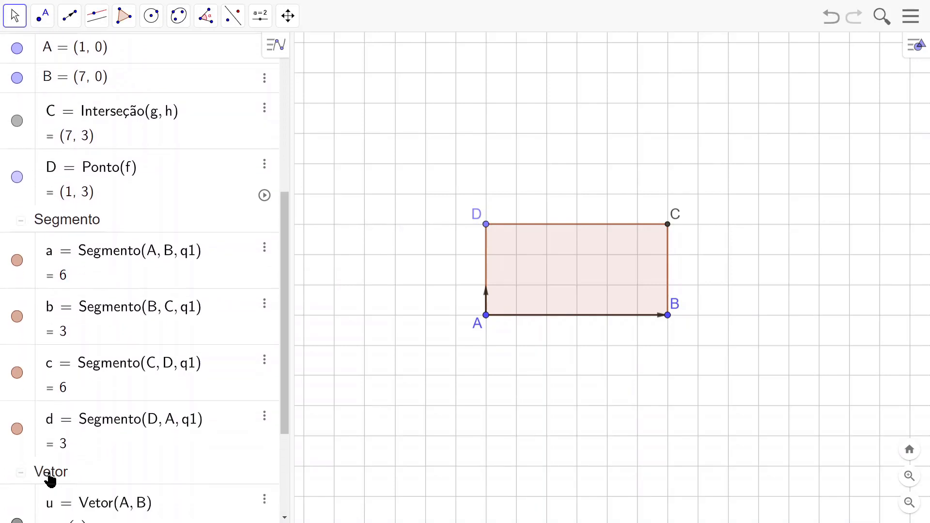
pyautogui.scroll(-3, 170, 431)
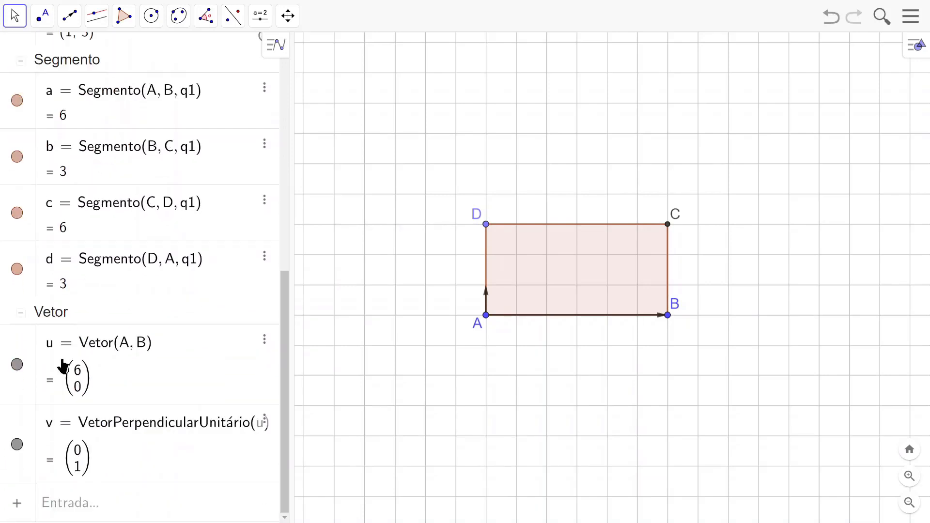
pyautogui.click(19, 367)
pyautogui.click(18, 445)
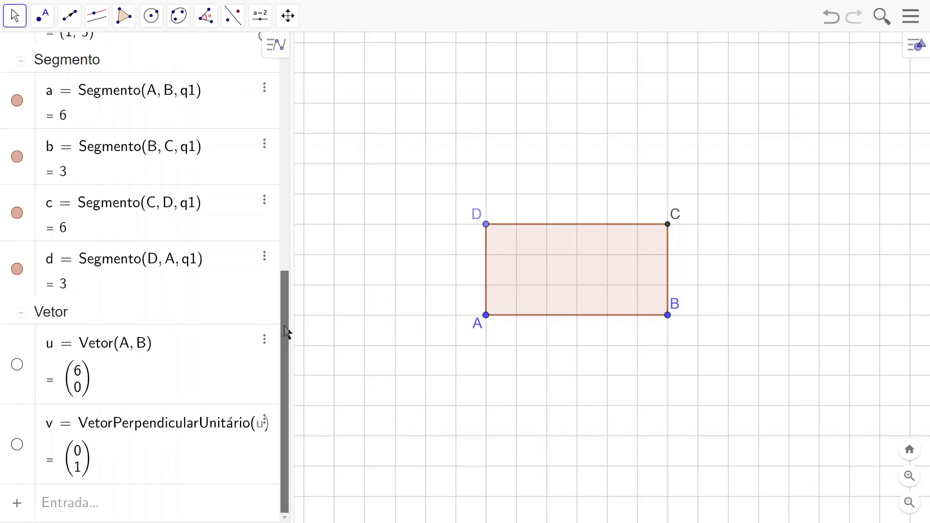
# Step: Collapse the Vetor, Segmento, Reta, Ponto and Quadrilátero groups, and narrow the algebra view to enlarge the drawing area
pyautogui.moveTo(289, 332); pyautogui.dragTo(284, 375)
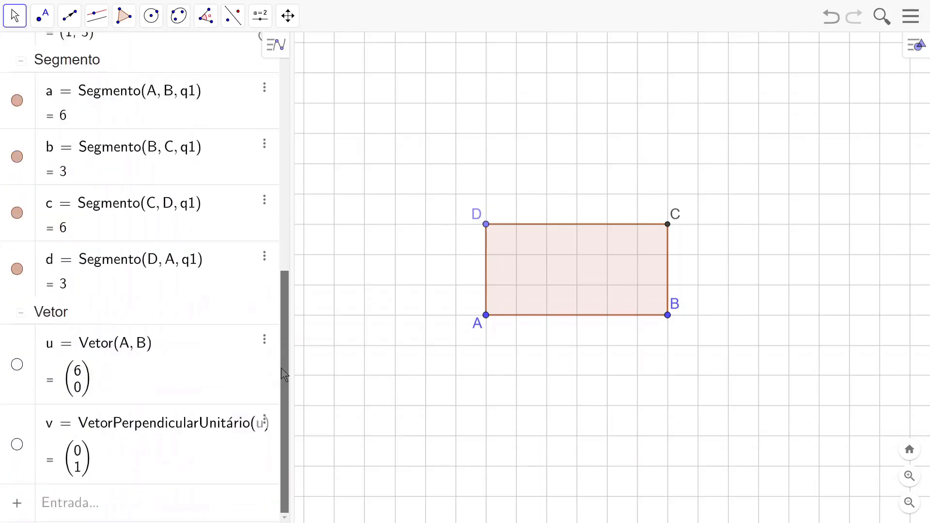
pyautogui.click(22, 315)
pyautogui.click(21, 223)
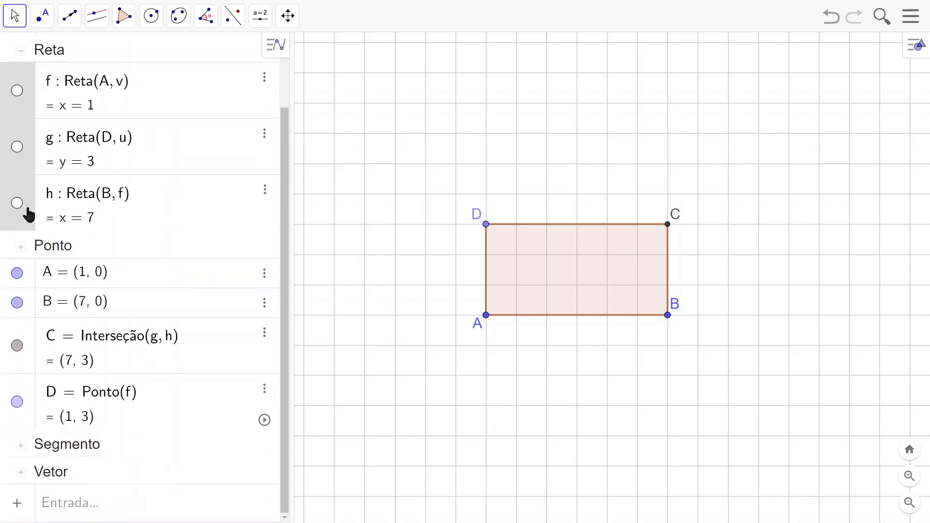
pyautogui.click(21, 51)
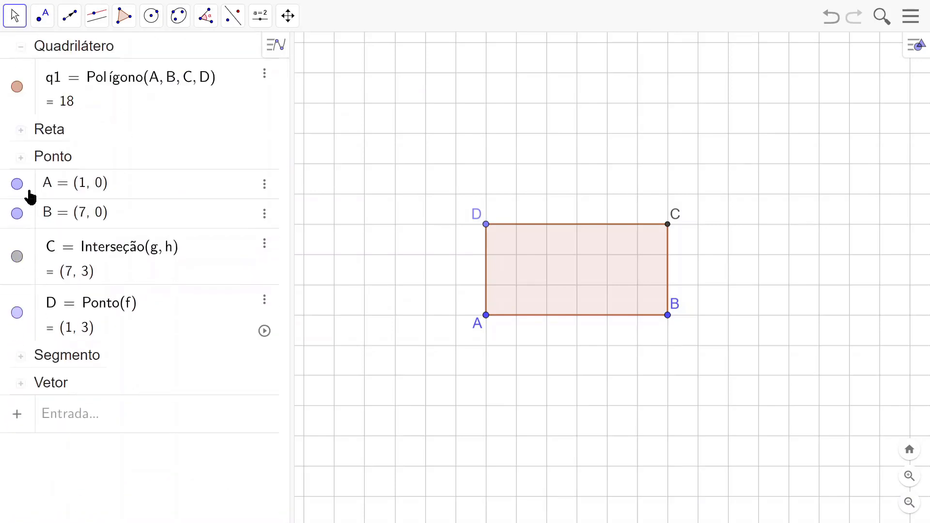
pyautogui.click(21, 158)
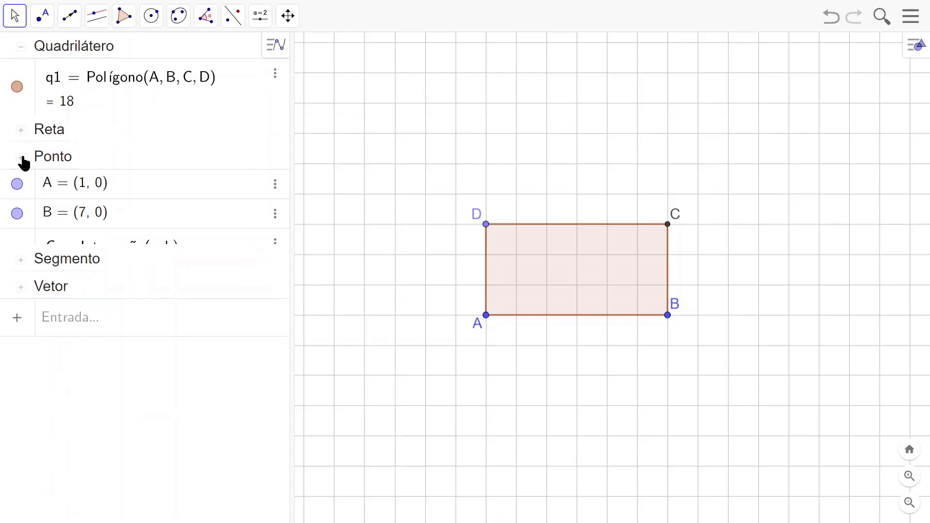
pyautogui.click(21, 47)
pyautogui.moveTo(292, 268); pyautogui.dragTo(181, 270)
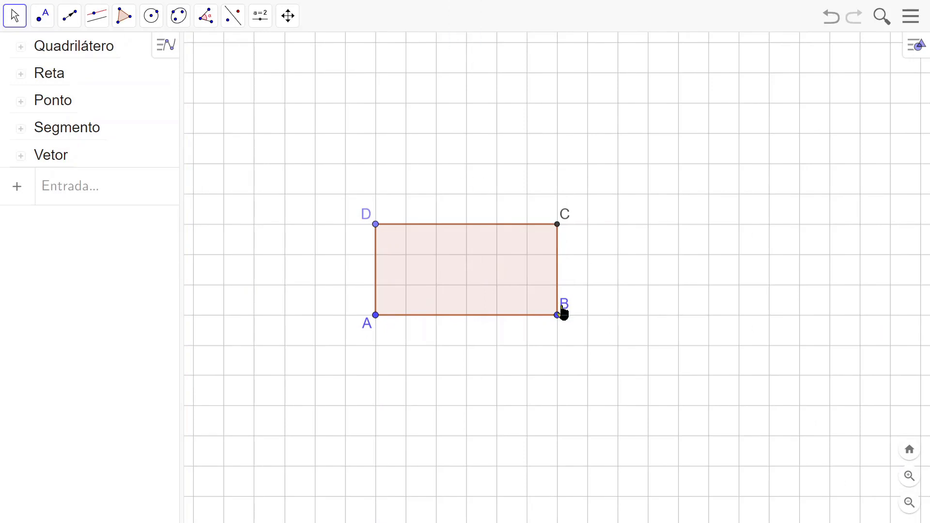
# Step: Test the rectangle by moving point B one grid unit farther from A and shifting point D along its line, ending three units above A
pyautogui.moveTo(558, 316); pyautogui.dragTo(588, 323)
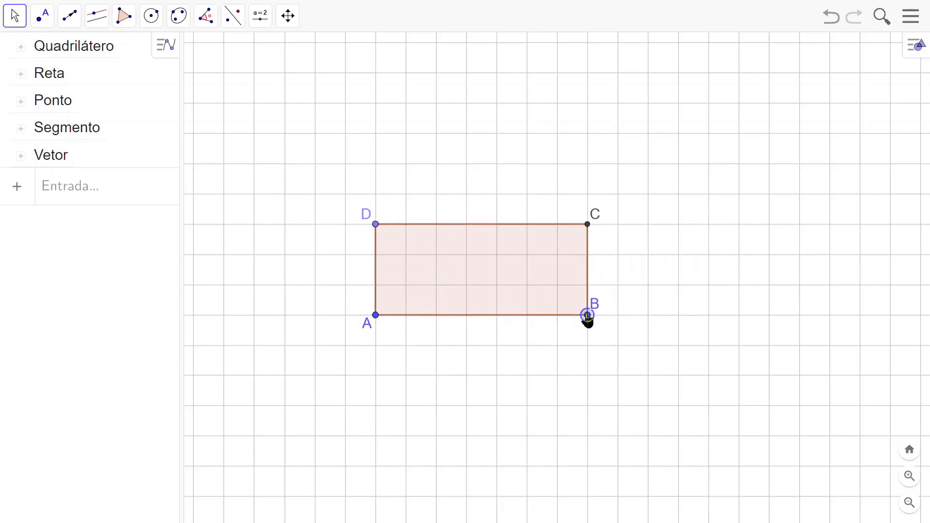
pyautogui.click(657, 316)
pyautogui.moveTo(377, 227)
pyautogui.mouseDown()
pyautogui.moveTo(376, 67)
pyautogui.moveTo(376, 262)
pyautogui.moveTo(376, 179)
pyautogui.moveTo(376, 241)
pyautogui.moveTo(377, 225)
pyautogui.mouseUp()
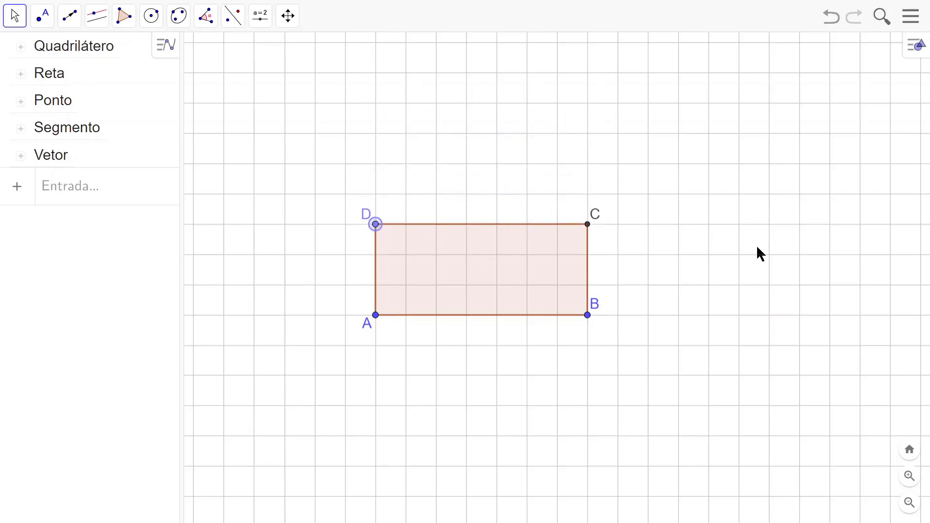